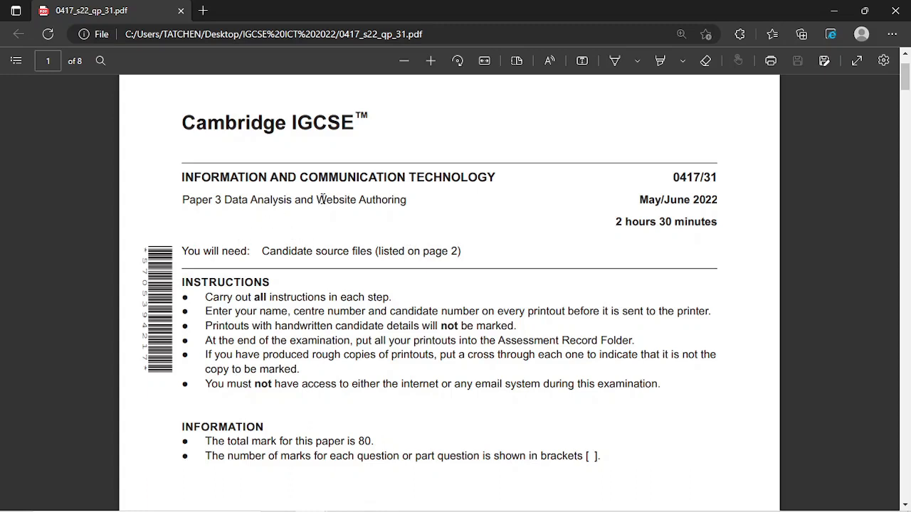
- With the highlighter, mark 'Website Authoring' and 'Data Analysis' in yellow in the paper's title line
left_click_drag(317, 200, 415, 202)
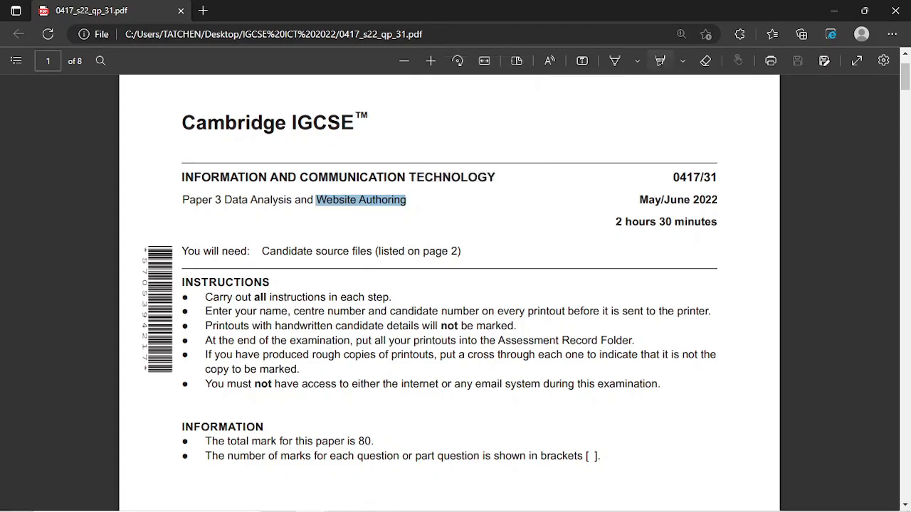
left_click(659, 60)
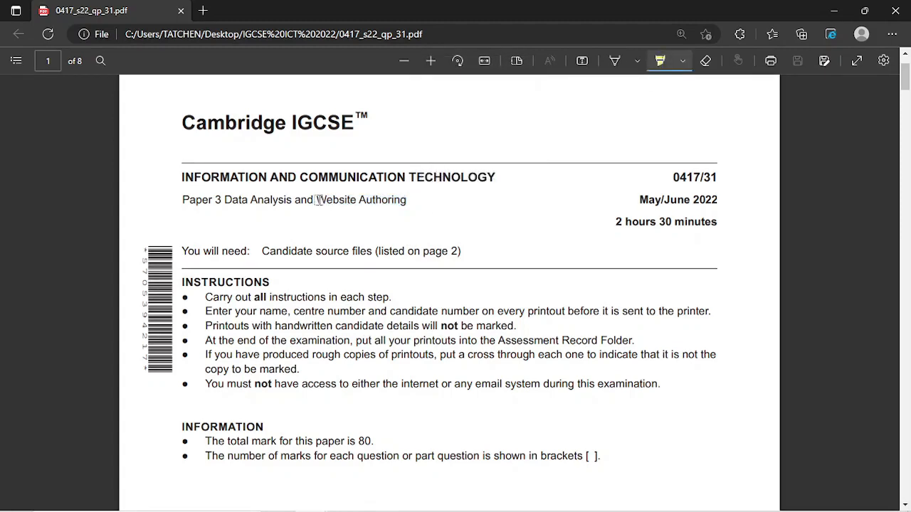
left_click_drag(317, 200, 411, 201)
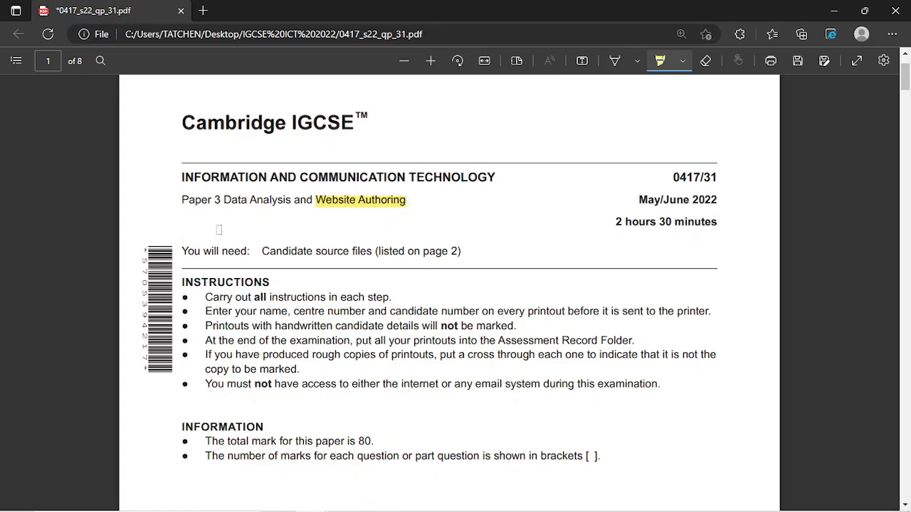
left_click_drag(224, 202, 293, 199)
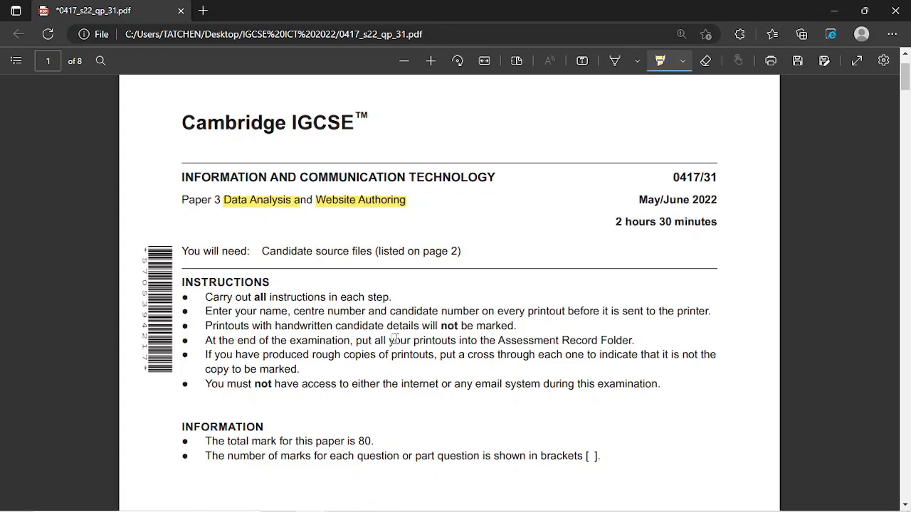
- Highlight 'Printing the Evidence Document' in the Task 4 heading and 'Spreadsheet' in the Task 5 heading
scroll(395, 339, "down", 15)
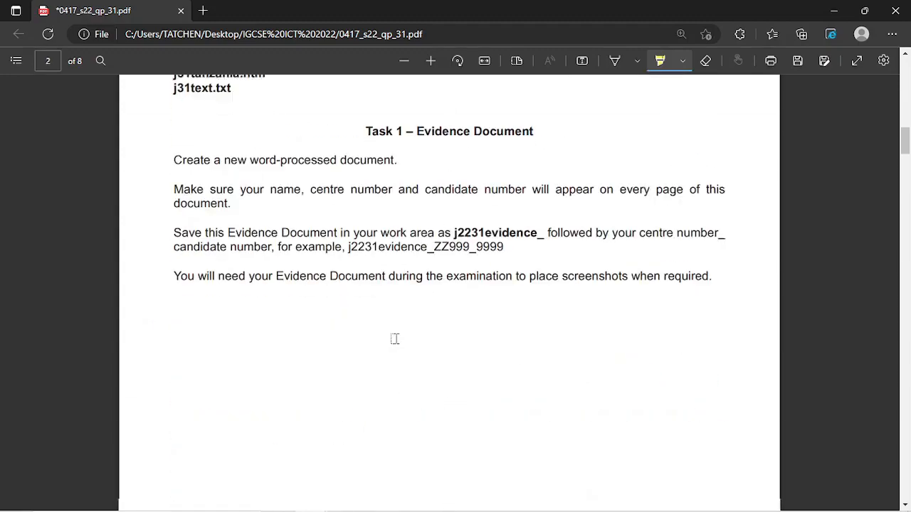
scroll(395, 339, "up", 4)
scroll(395, 340, "down", 2)
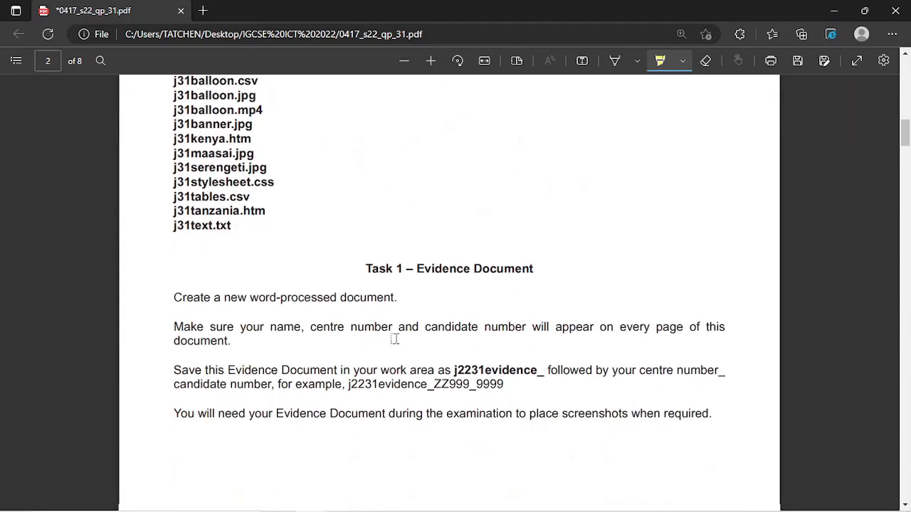
scroll(395, 339, "up", 2)
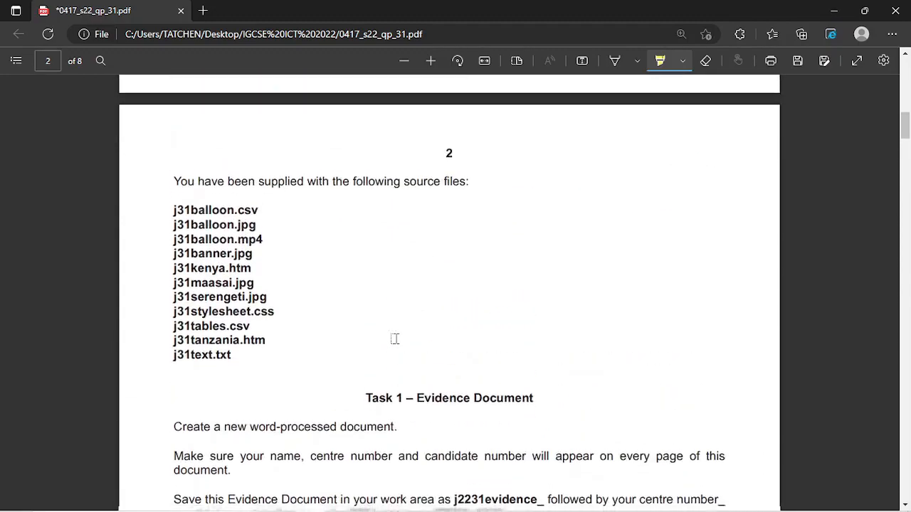
scroll(395, 340, "down", 20)
scroll(395, 340, "down", 20)
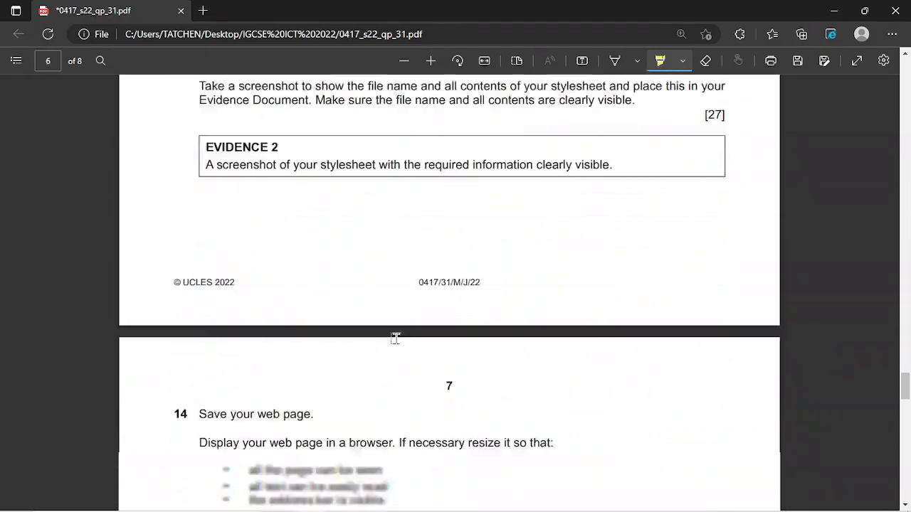
scroll(395, 339, "down", 5)
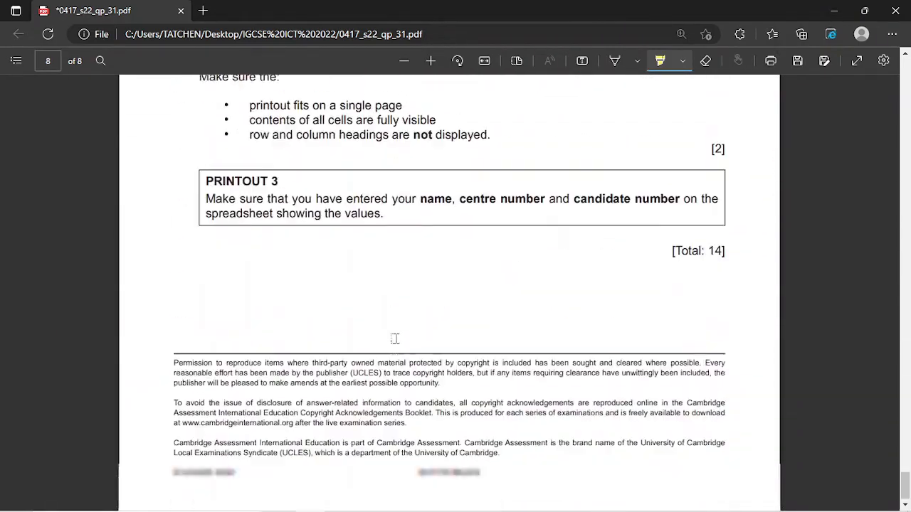
scroll(395, 339, "up", 20)
scroll(395, 340, "up", 15)
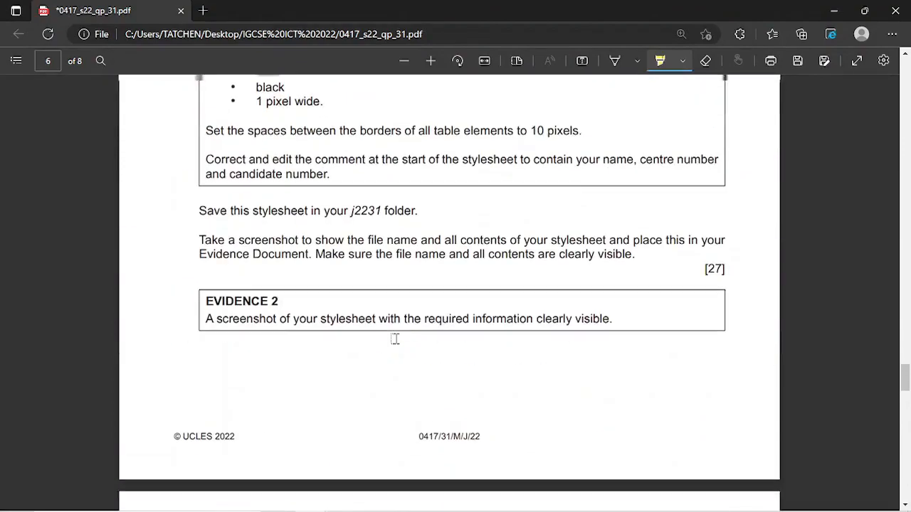
scroll(395, 339, "down", 12)
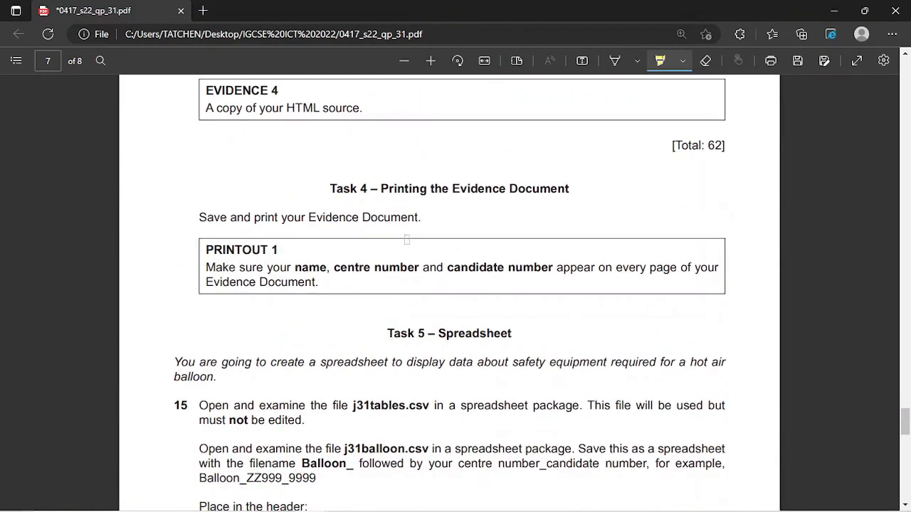
scroll(406, 240, "down", 1)
mouse_move(376, 118)
left_mouse_down()
mouse_move(562, 98)
mouse_move(572, 106)
left_mouse_up()
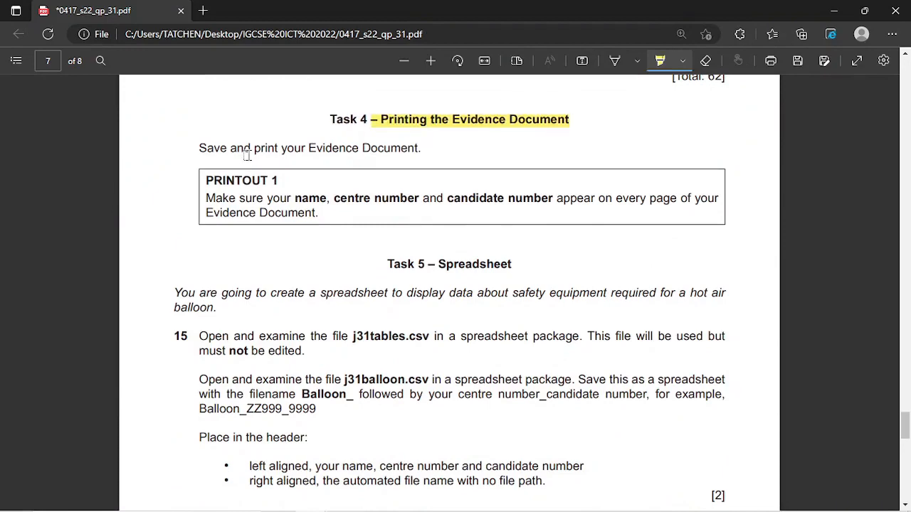
scroll(305, 148, "down", 2)
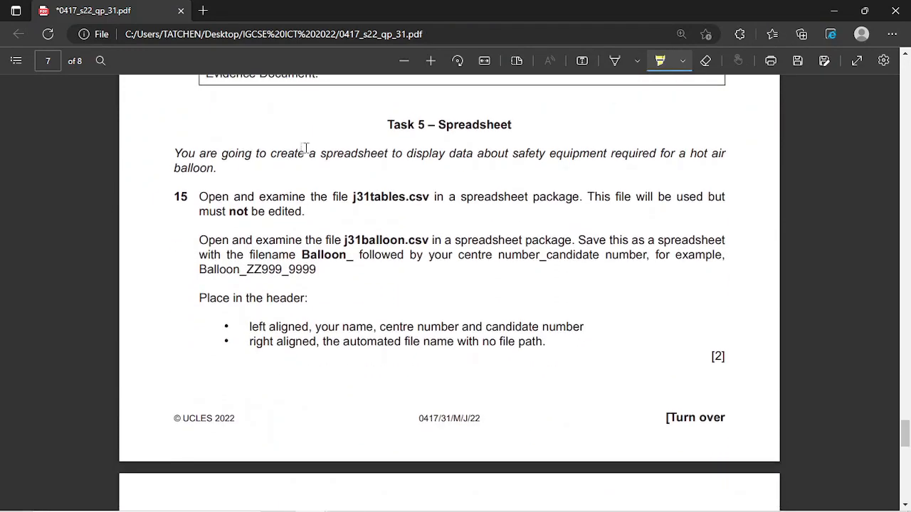
left_click_drag(438, 125, 530, 131)
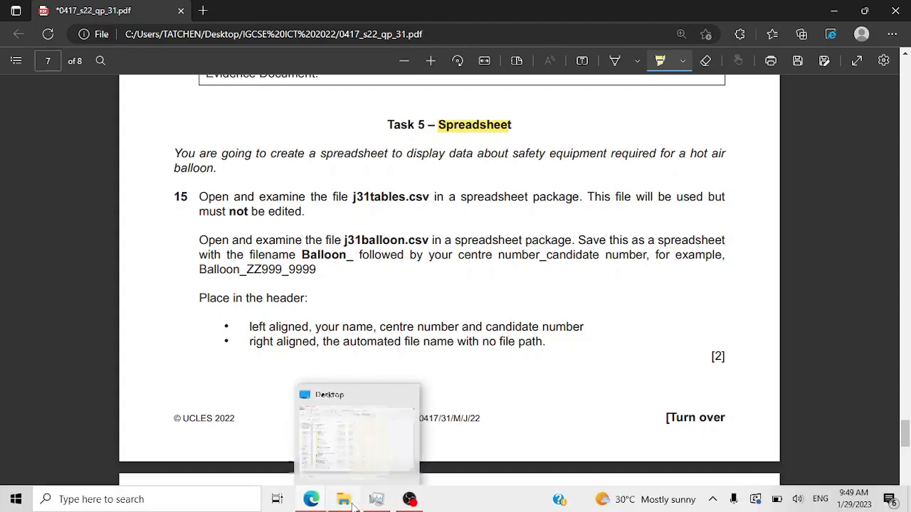
- In File Explorer, go to IGCSE ICT 2022 > MJ 2022 P3 > 0417_s22_sf_31 > source files
left_click(343, 506)
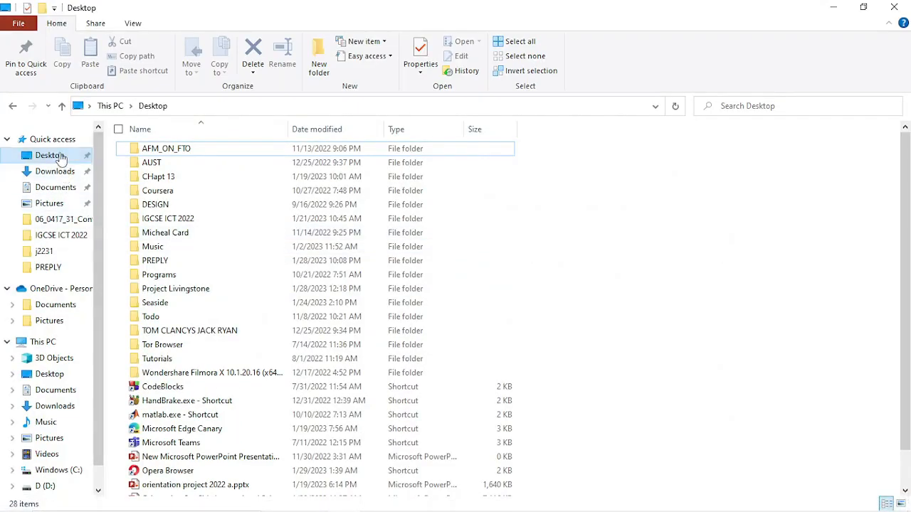
double_click(171, 219)
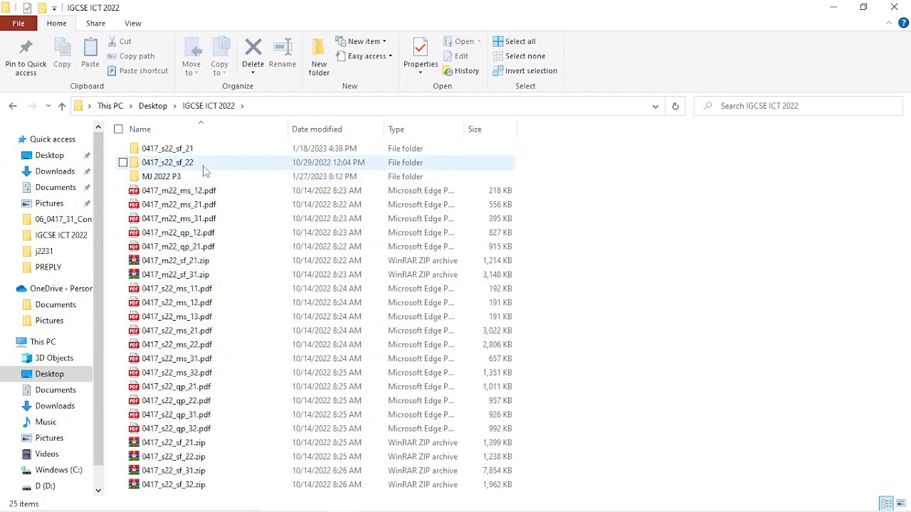
double_click(203, 180)
double_click(207, 150)
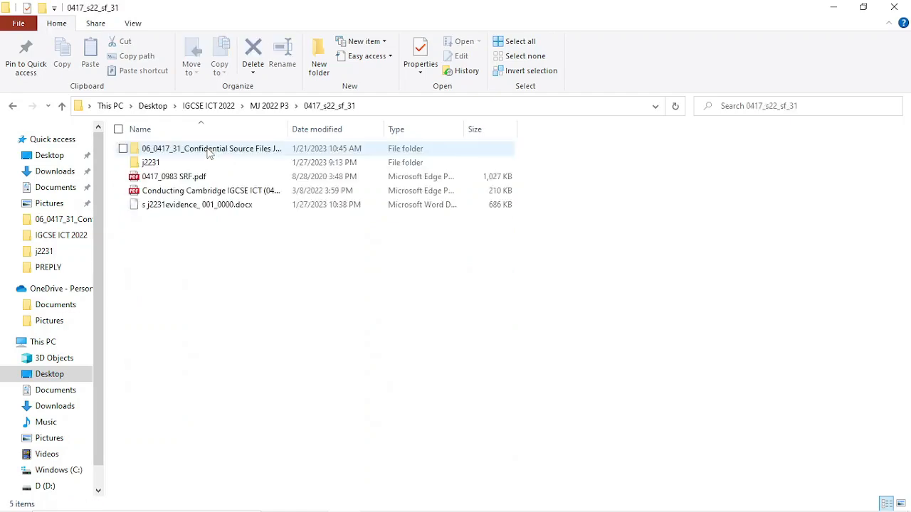
double_click(209, 150)
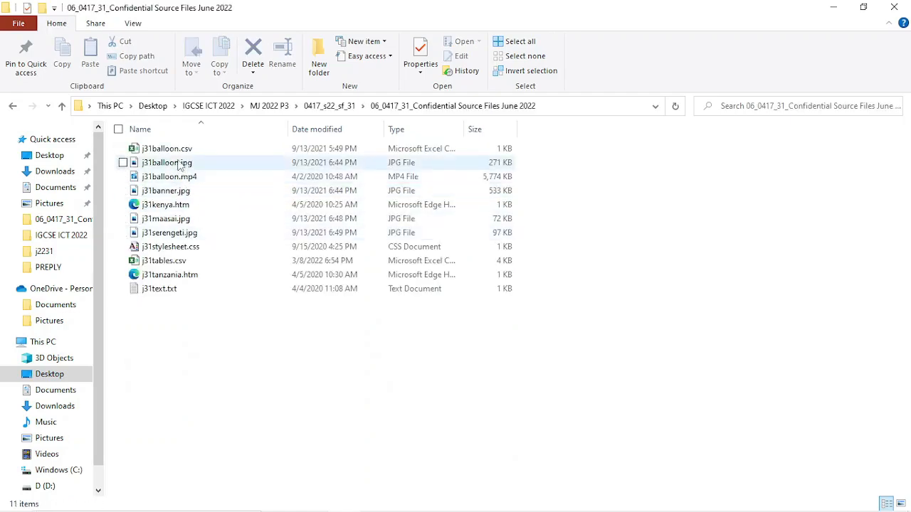
- Select j31tables.csv and bring its workbook up in Excel
mouse_move(311, 503)
mouse_move(347, 431)
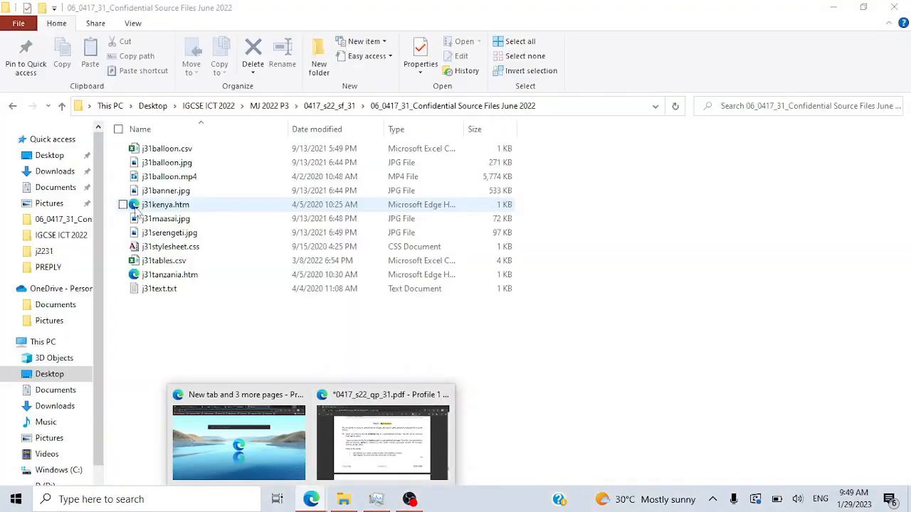
left_click(176, 264)
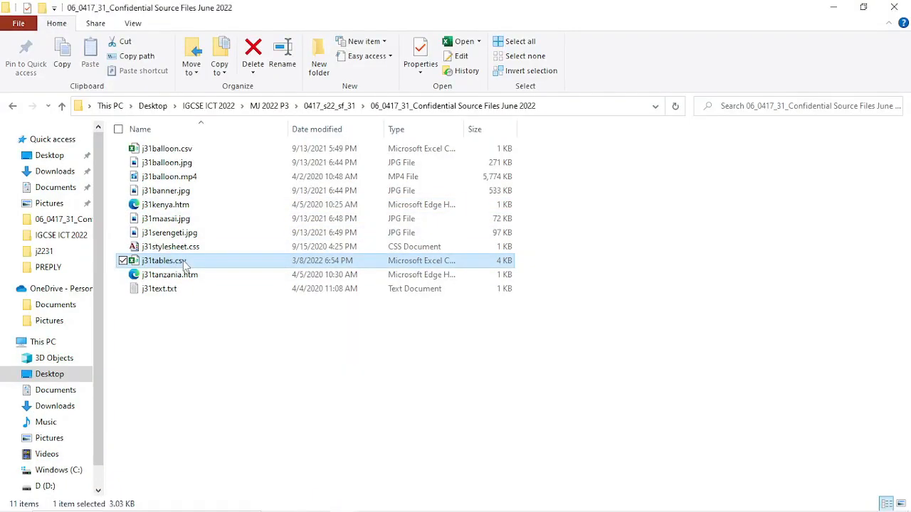
mouse_move(466, 510)
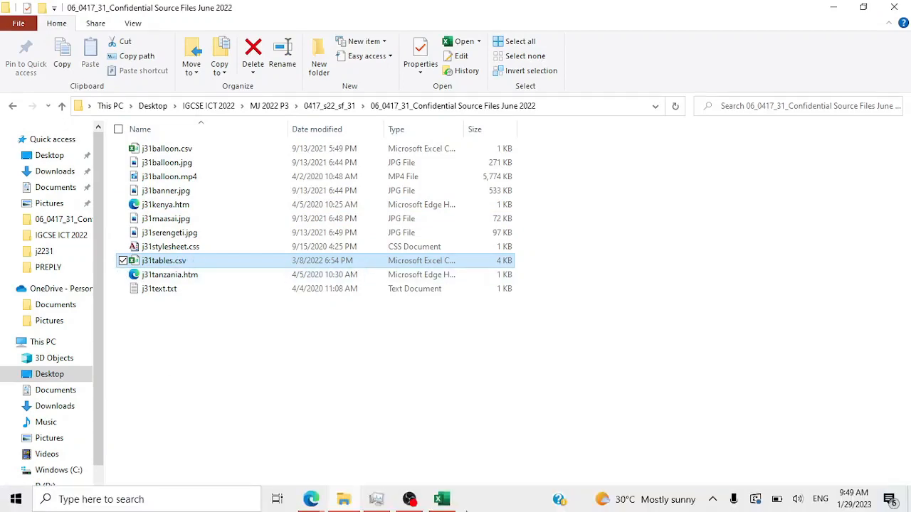
left_click(444, 501)
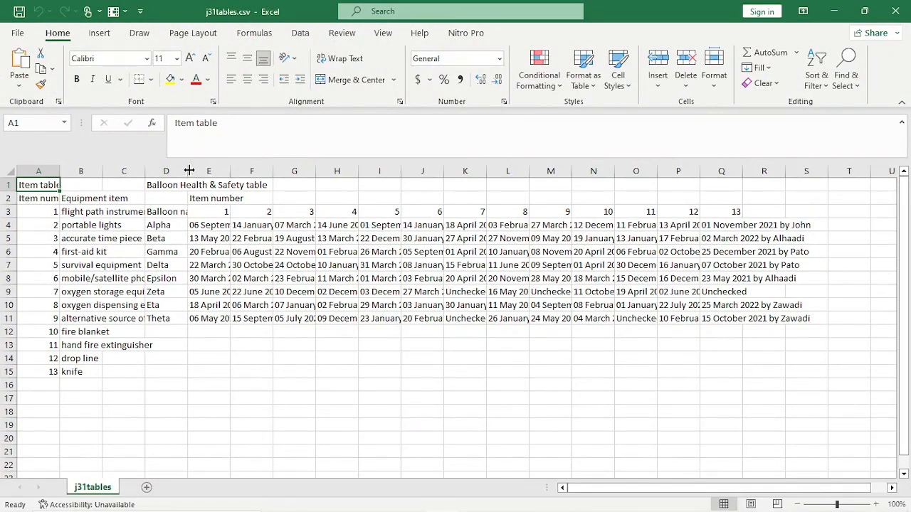
- Widen columns A, C, D, F and H to fit item numbers, equipment names, balloon names and check entries
left_click_drag(145, 171, 196, 171)
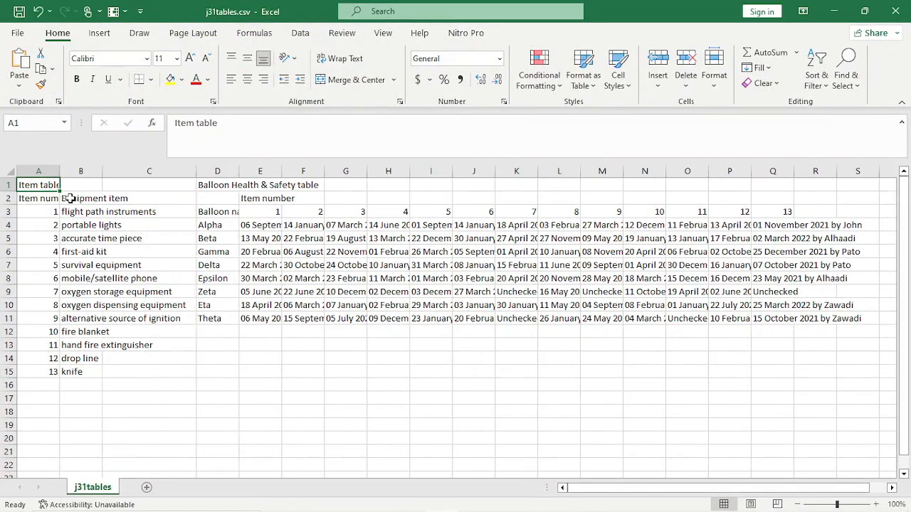
left_click_drag(63, 175, 82, 176)
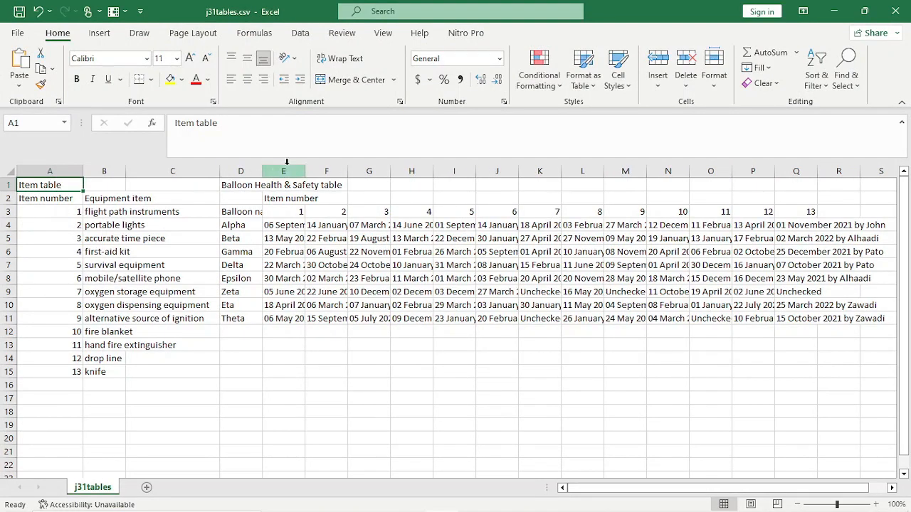
left_click_drag(263, 174, 494, 178)
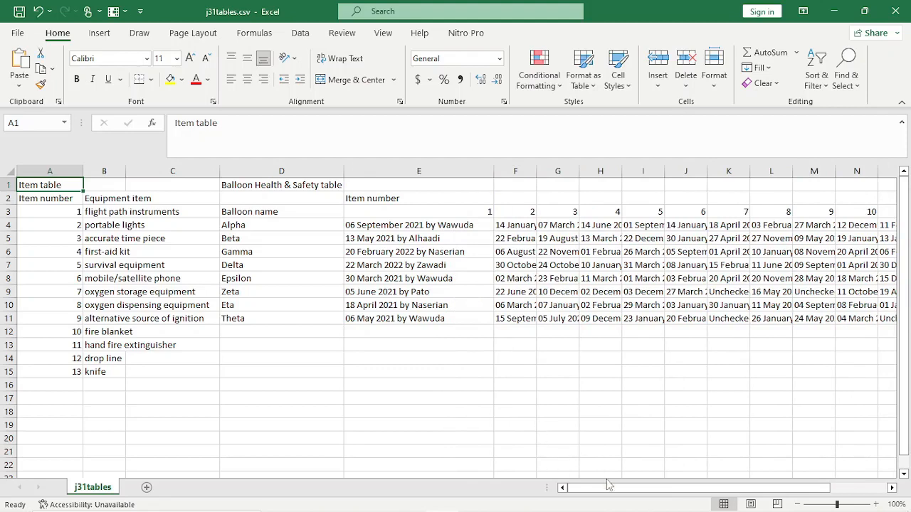
left_click_drag(606, 488, 689, 501)
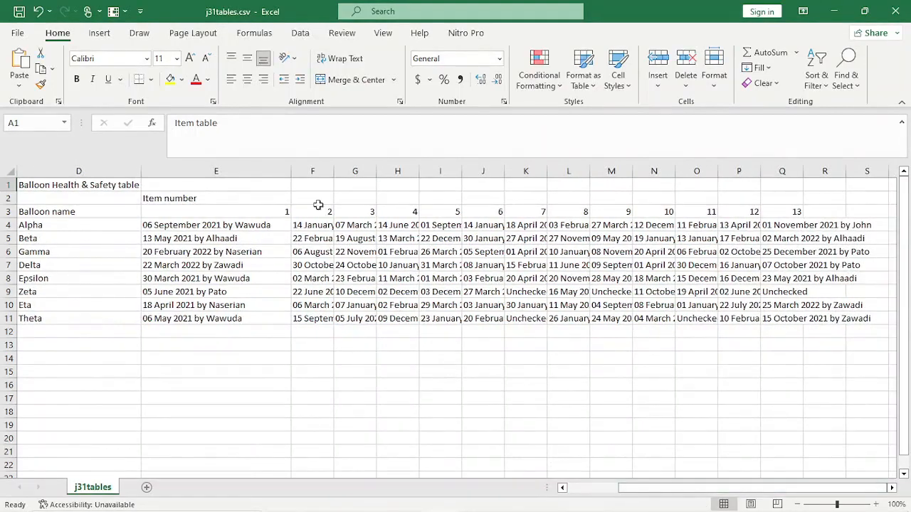
left_click_drag(334, 175, 566, 160)
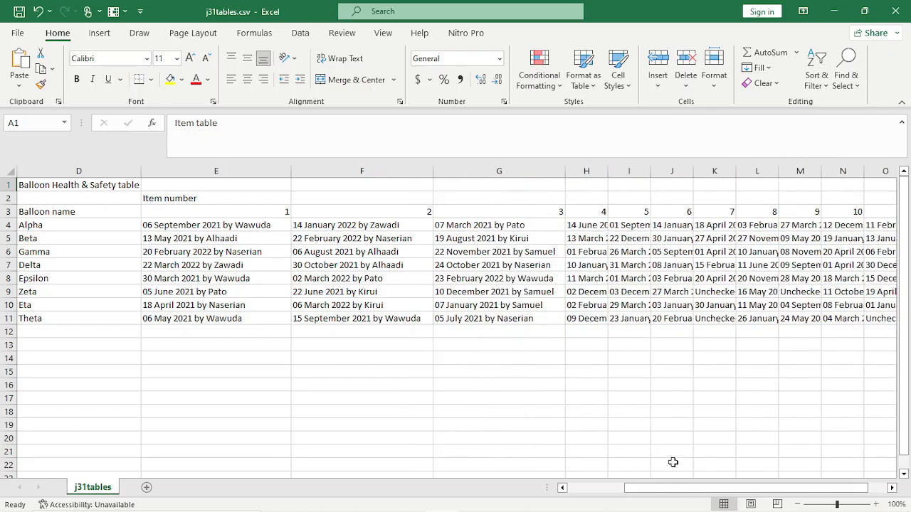
left_click_drag(683, 490, 703, 491)
left_click_drag(485, 172, 820, 174)
- Widen columns J, K, L and Q to fit their dated entries, then scroll back to column A
left_click_drag(811, 488, 843, 488)
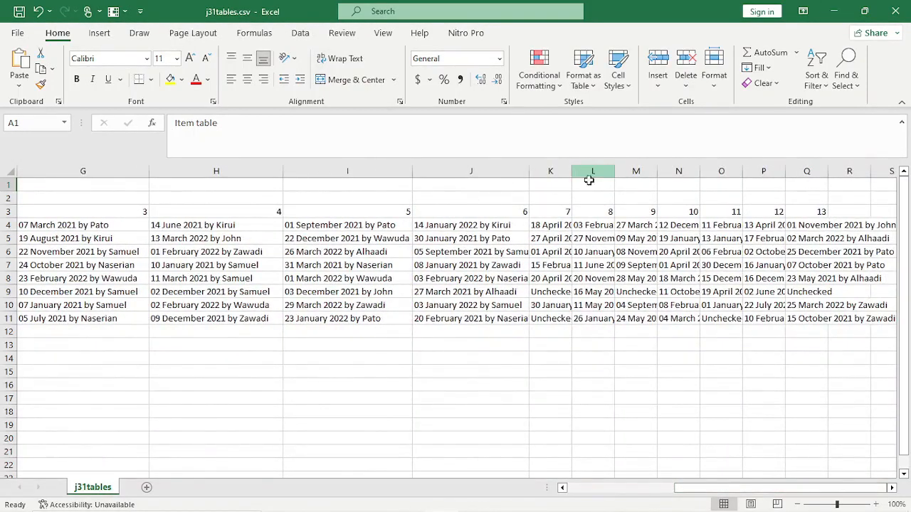
left_click_drag(570, 177, 652, 174)
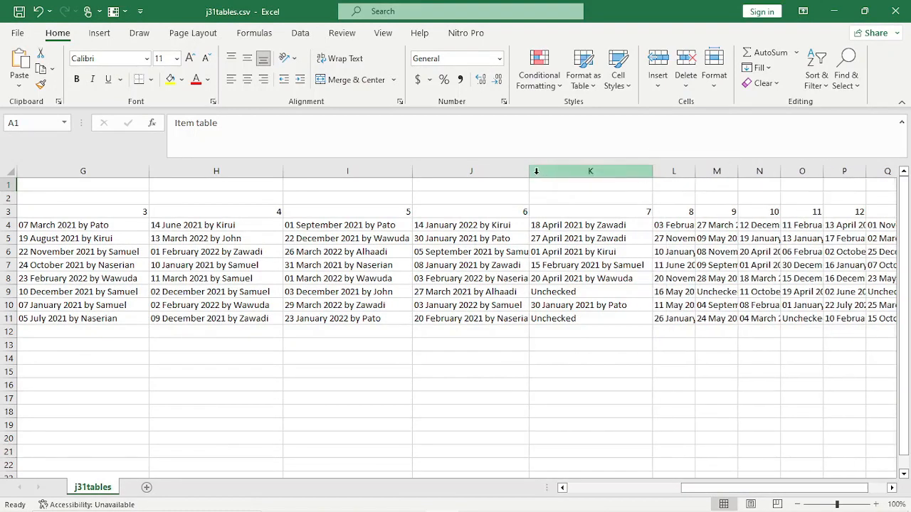
left_click_drag(529, 173, 539, 171)
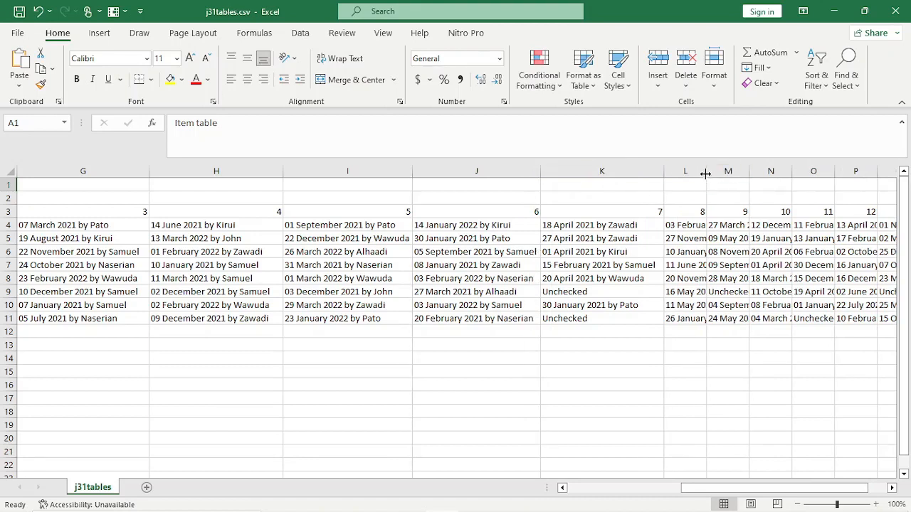
left_click_drag(706, 174, 763, 185)
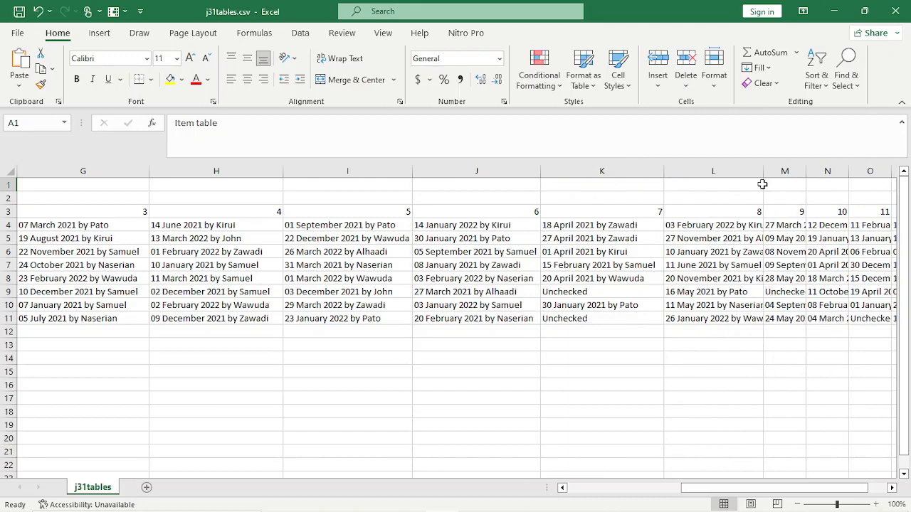
scroll(762, 184, "right", 3)
left_click(772, 187)
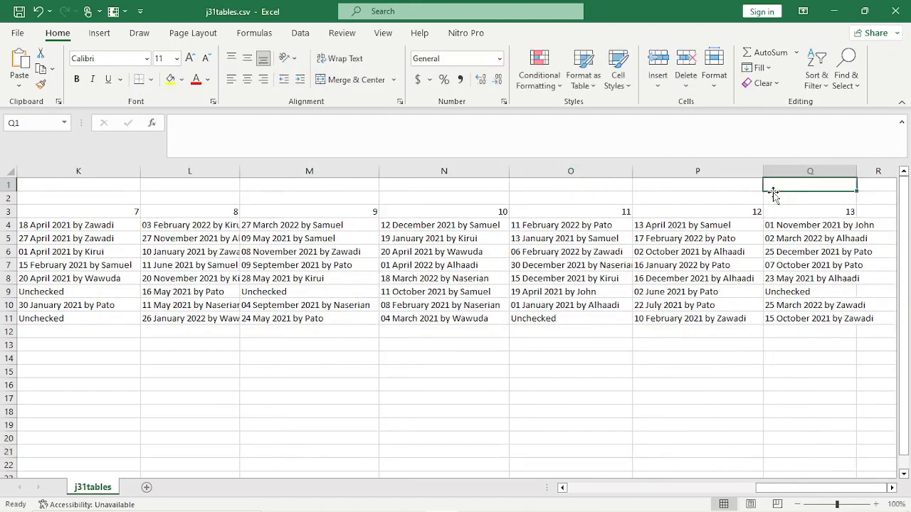
left_click_drag(857, 174, 897, 187)
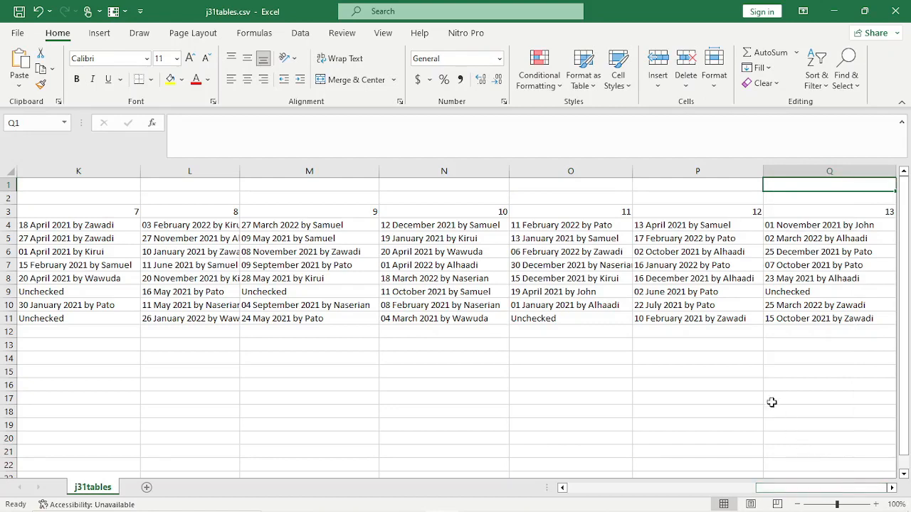
left_click_drag(767, 488, 530, 507)
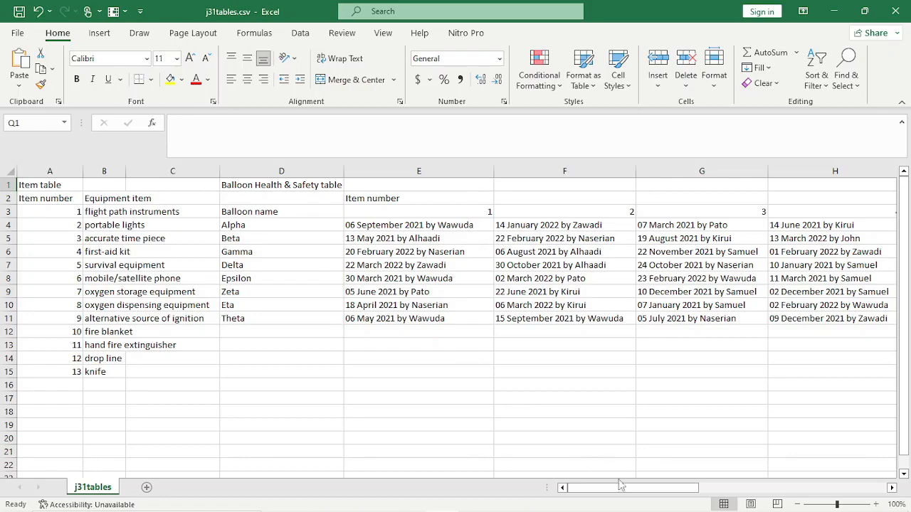
mouse_move(622, 488)
left_mouse_down()
mouse_move(714, 468)
mouse_move(704, 480)
mouse_move(629, 499)
left_mouse_up()
- In the exam PDF, highlight 'j31tables.csv in a spreadsheet package.' in yellow
mouse_move(283, 507)
mouse_move(311, 500)
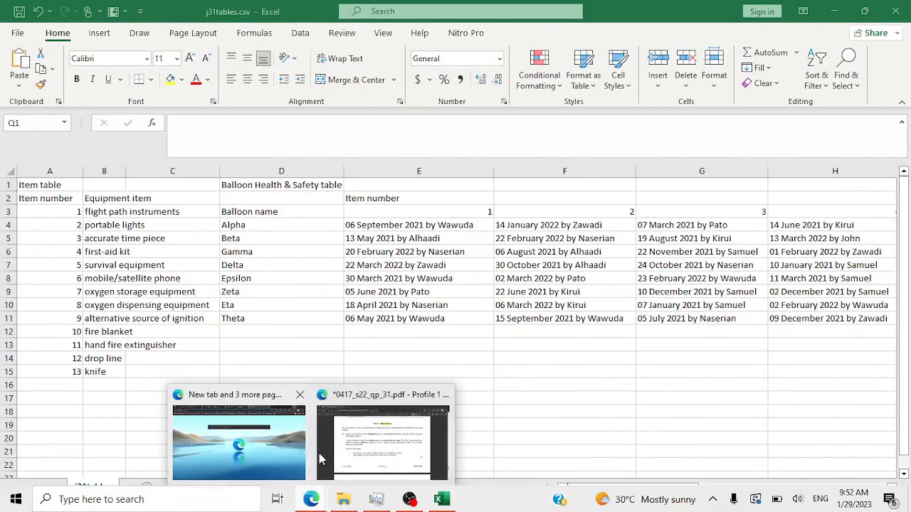
left_click(377, 435)
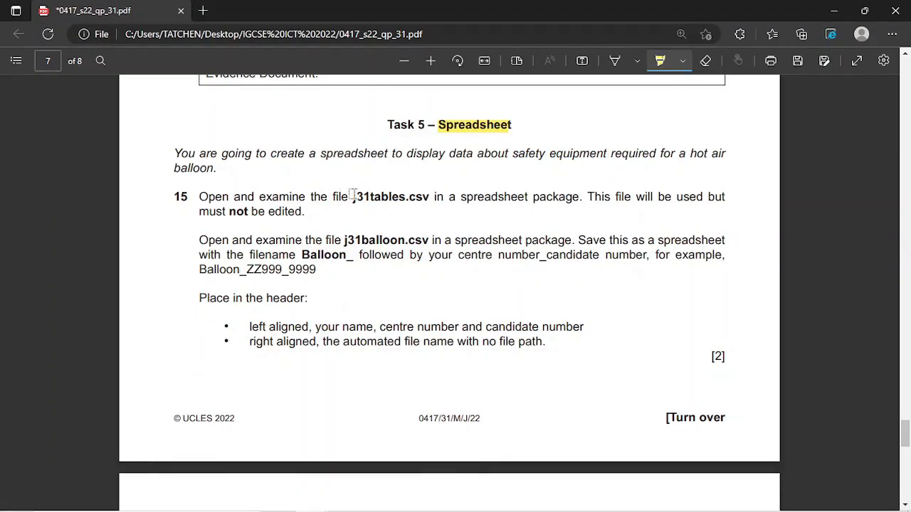
left_click_drag(353, 197, 582, 207)
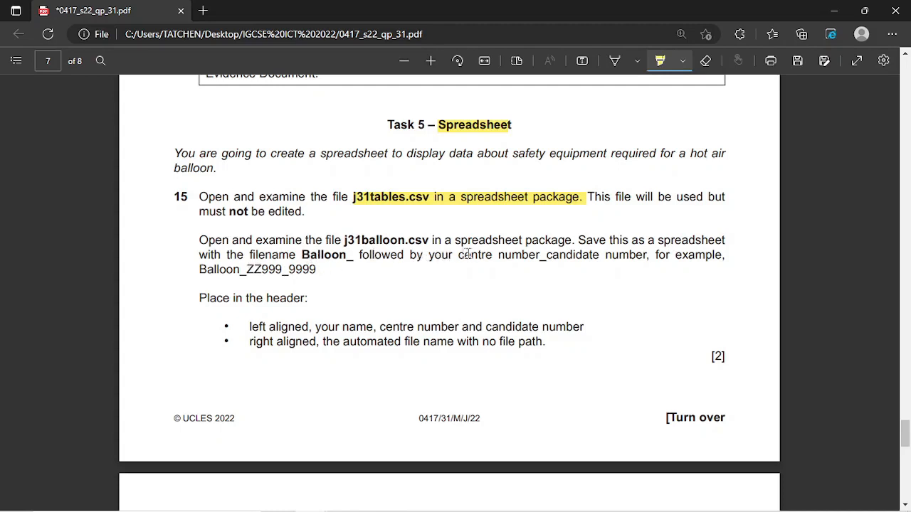
- Leave draw mode and select the 'Balloon_' filename text in the PDF
left_click(615, 63)
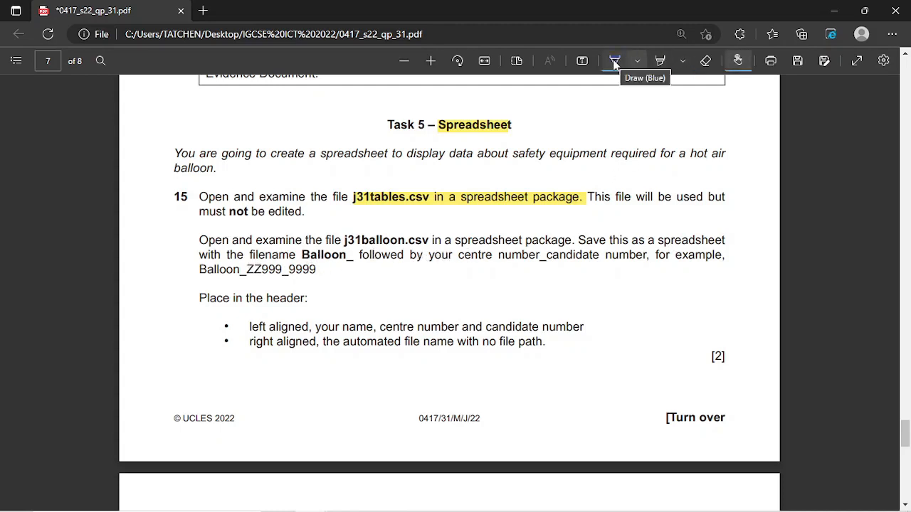
key("Escape")
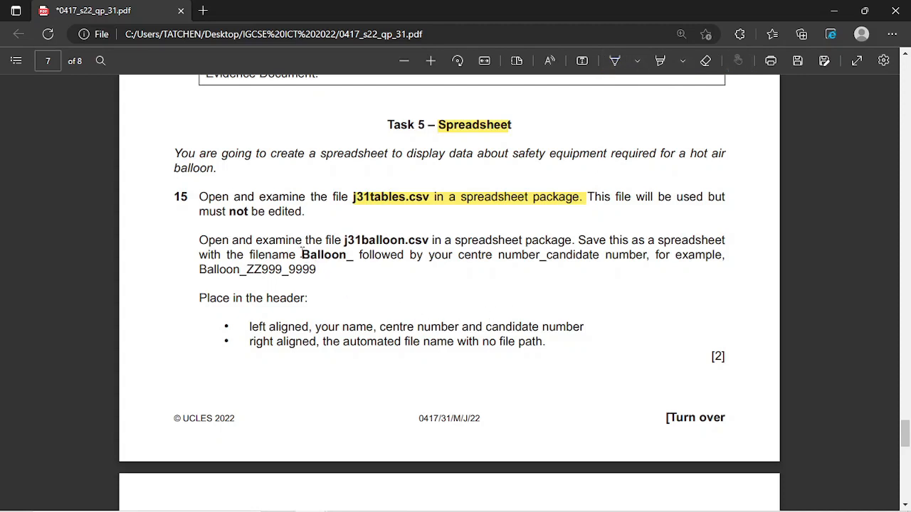
left_click_drag(302, 254, 357, 262)
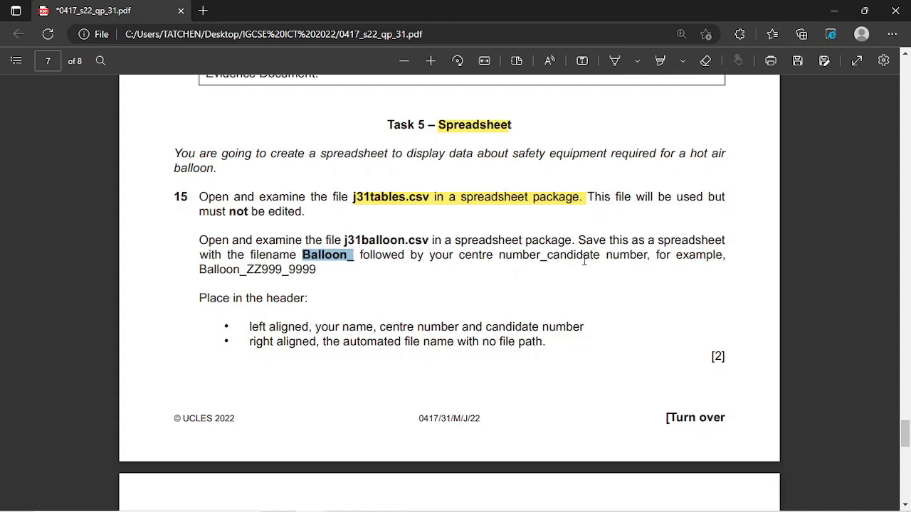
- Return to the source files folder in File Explorer and open j31balloon.csv
mouse_move(439, 504)
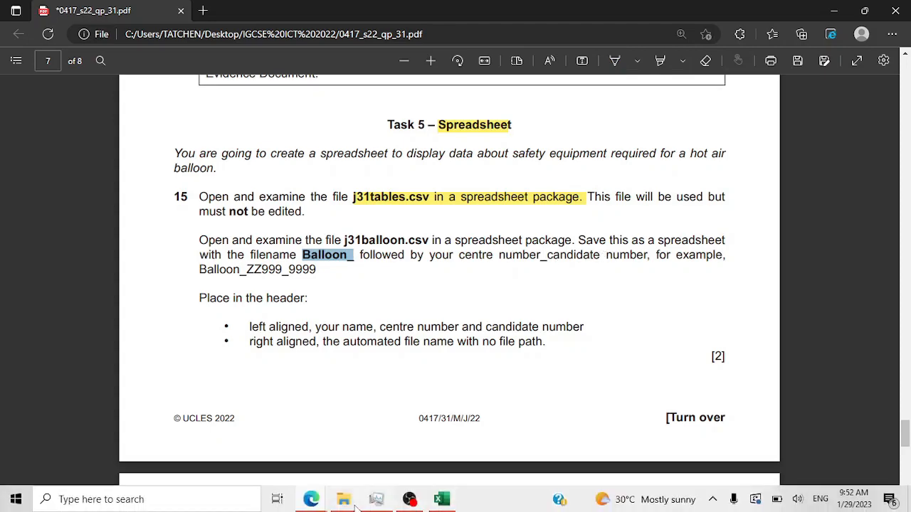
mouse_move(356, 504)
left_click(356, 459)
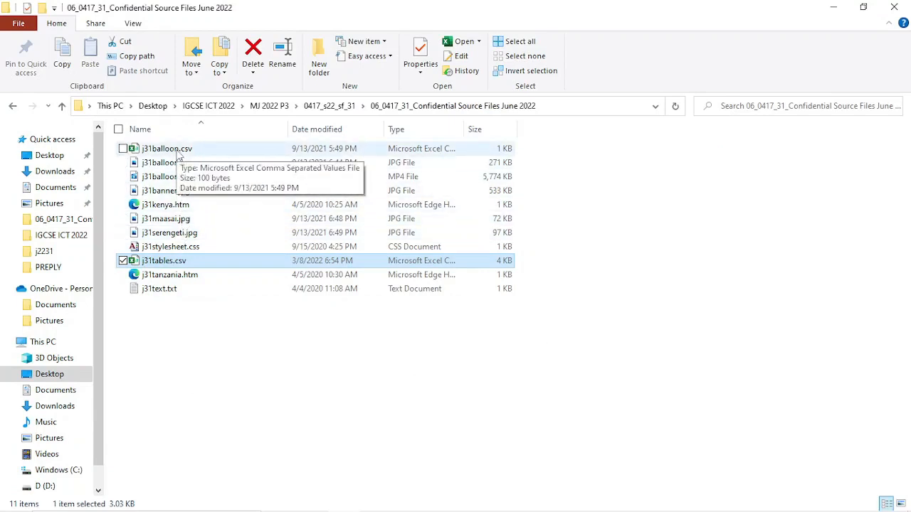
double_click(177, 151)
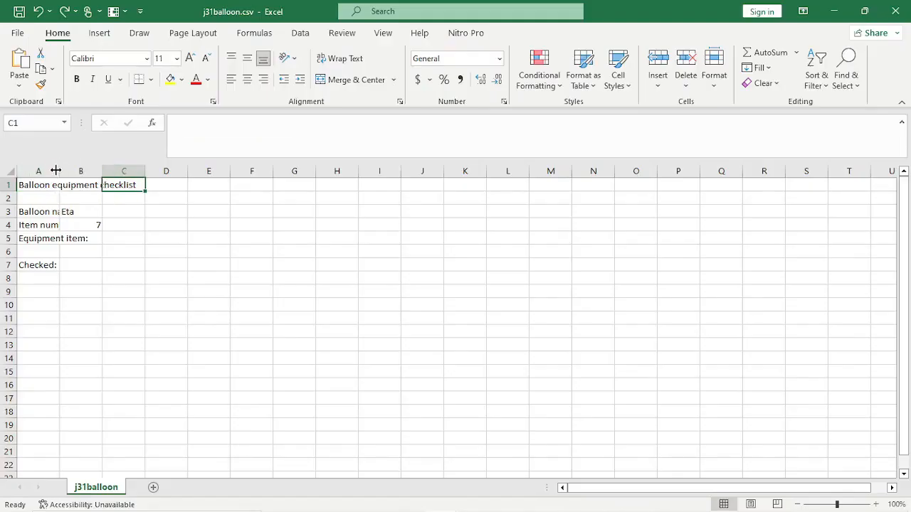
- Widen column A so 'Balloon name' and 'Equipment item' labels show fully, then minimize the exam PDF
left_click_drag(55, 170, 199, 173)
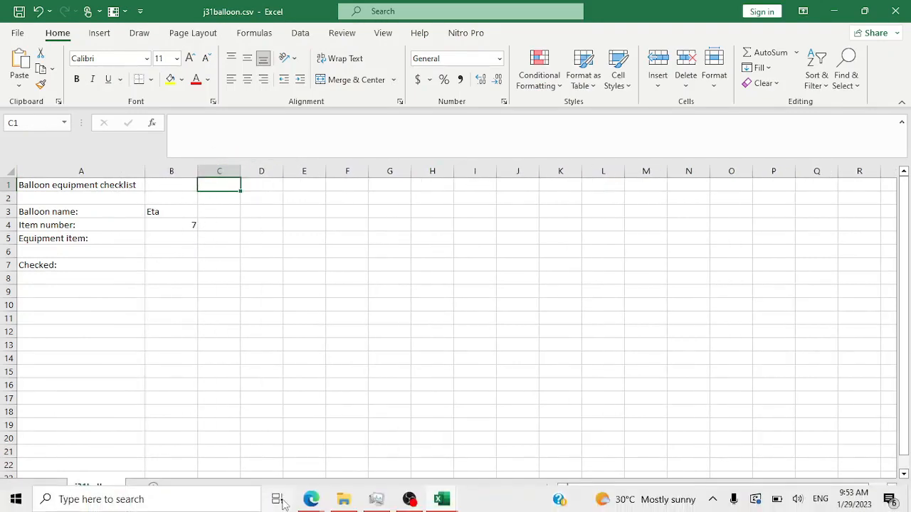
mouse_move(311, 499)
left_click(349, 455)
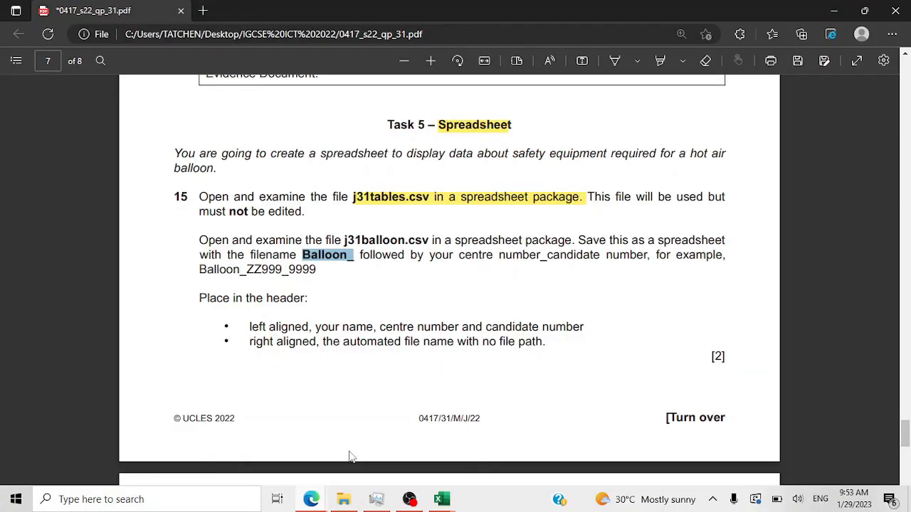
left_click(833, 14)
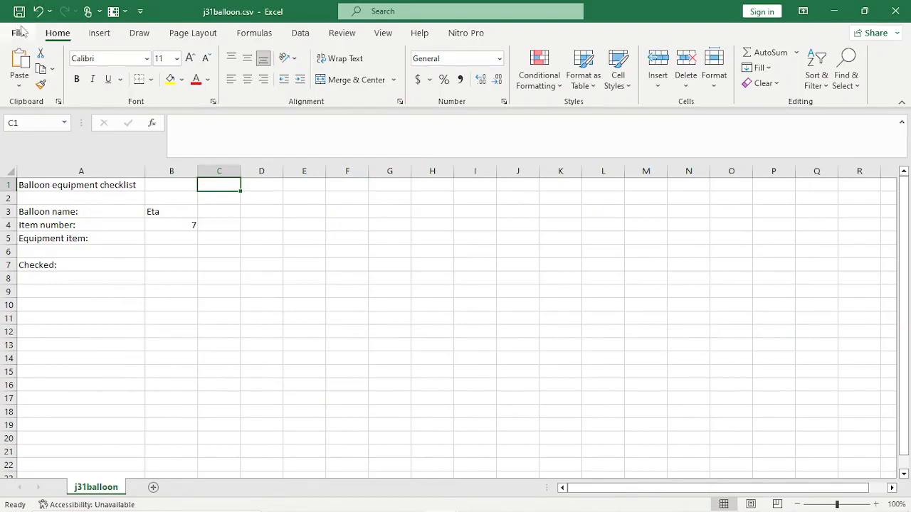
- Start Save As in the source files folder and replace the file name with 'Balloon_'
left_click(20, 33)
left_click(37, 213)
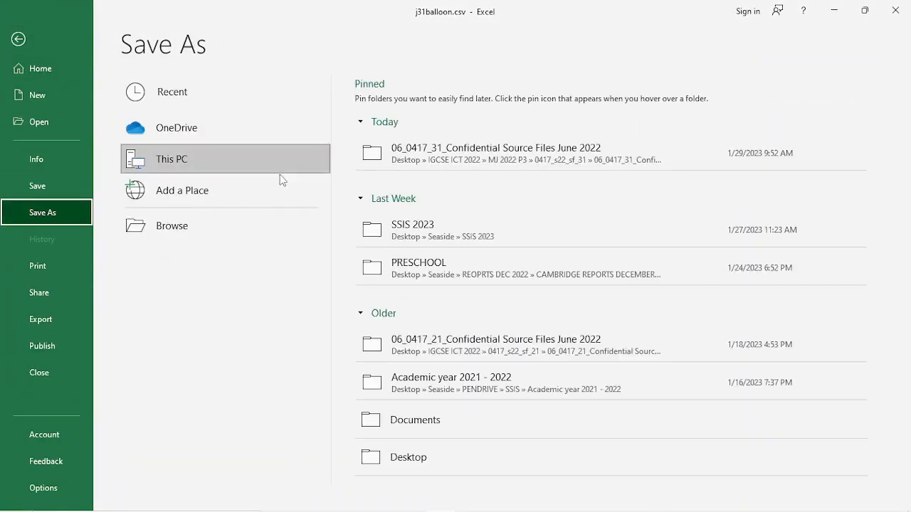
left_click(421, 157)
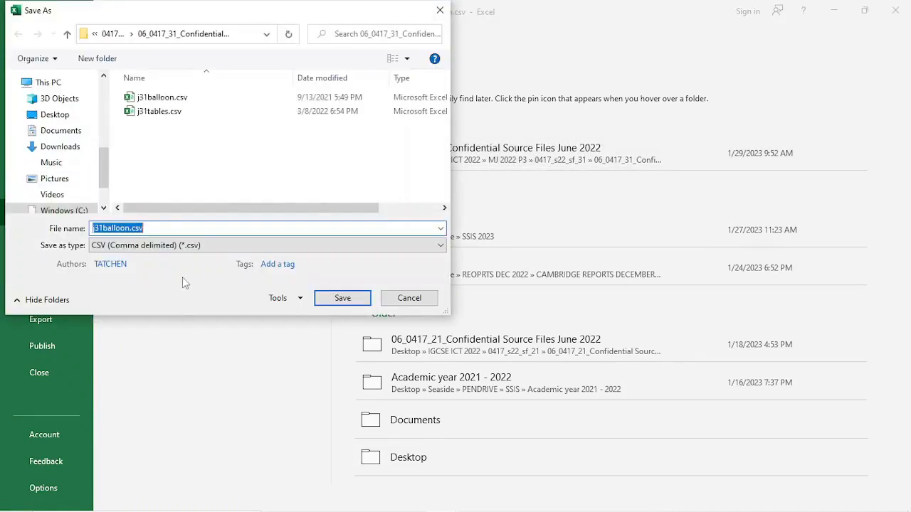
left_click(105, 228)
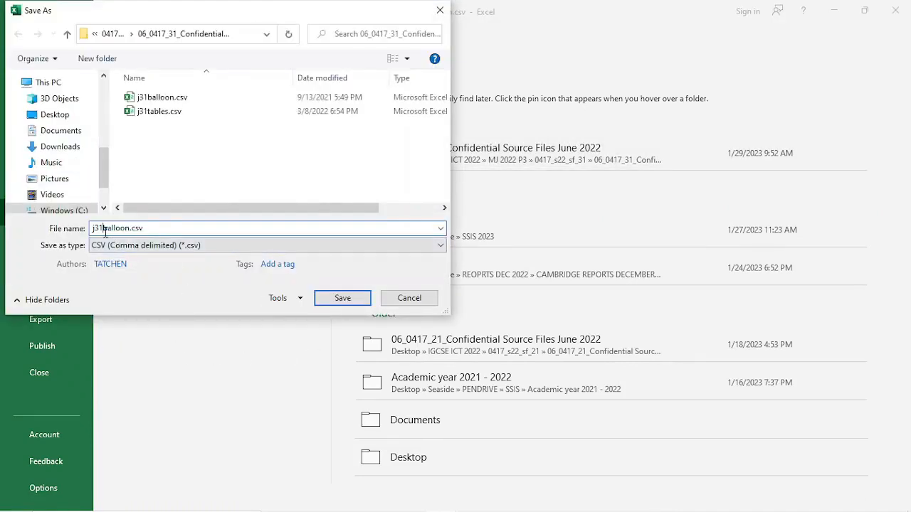
key("BackSpace")
key("BackSpace")
key("BackSpace")
key("ctrl+a")
type("Balloon_")
- Choose Excel Workbook (*.xlsx), complete the name as Balloon_001_0000 and save
left_click(279, 246)
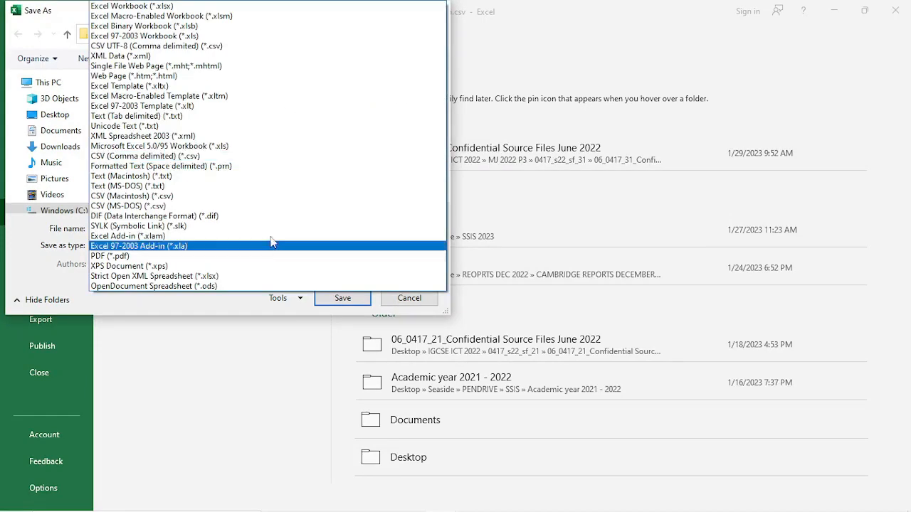
left_click(228, 6)
left_click(148, 227)
left_click(146, 227)
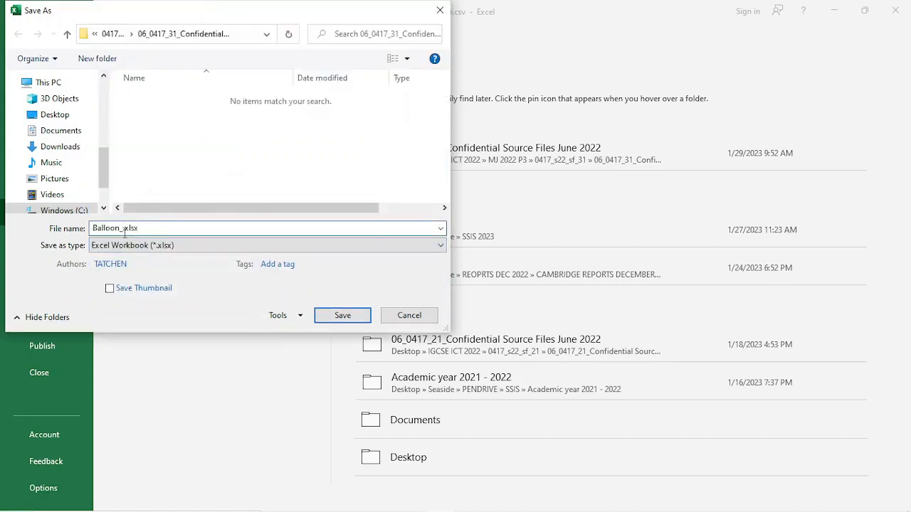
type("001_0000")
left_click(322, 318)
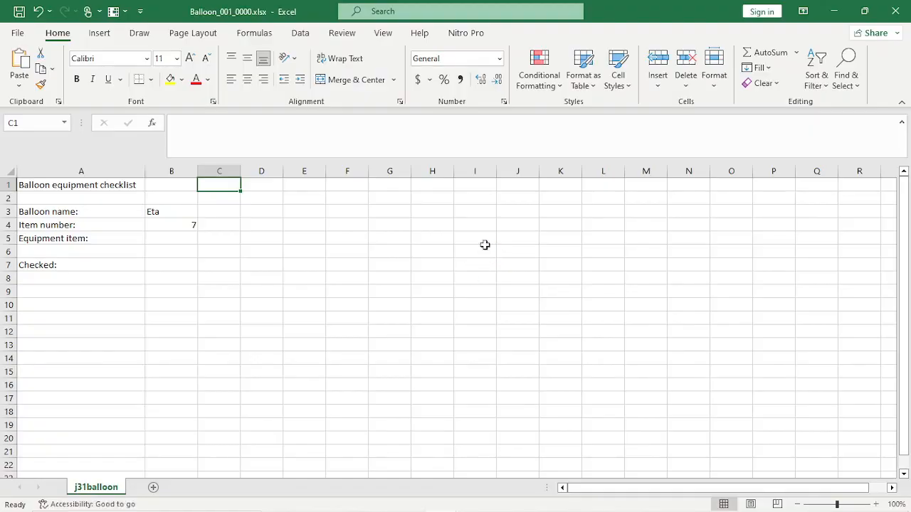
left_click(318, 502)
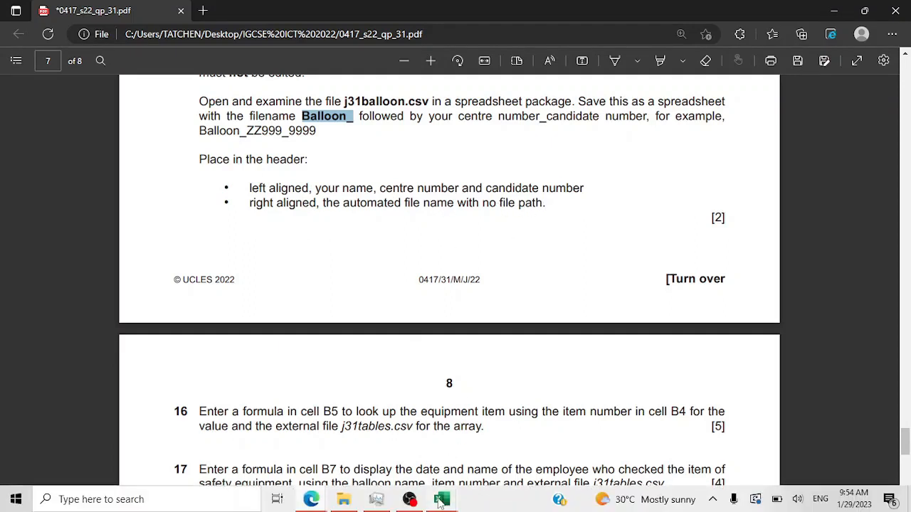
mouse_move(441, 499)
mouse_move(470, 422)
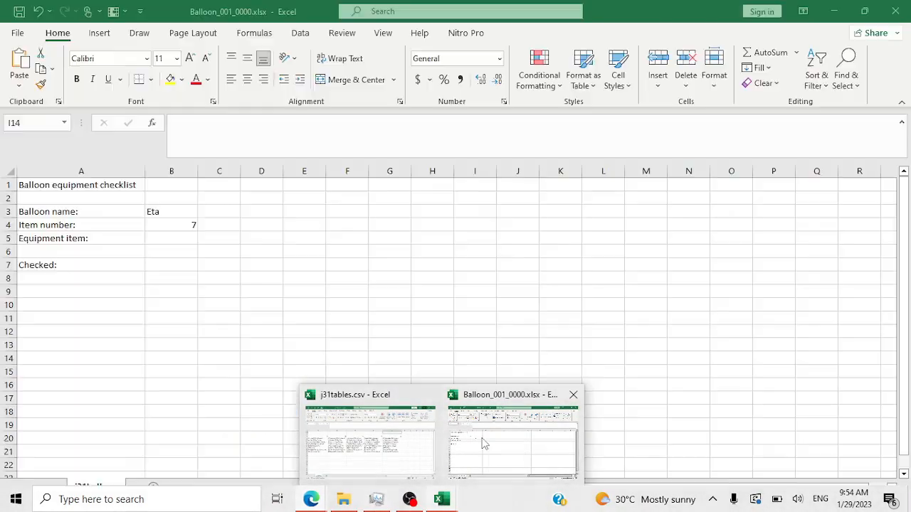
left_click(480, 442)
left_click(207, 210)
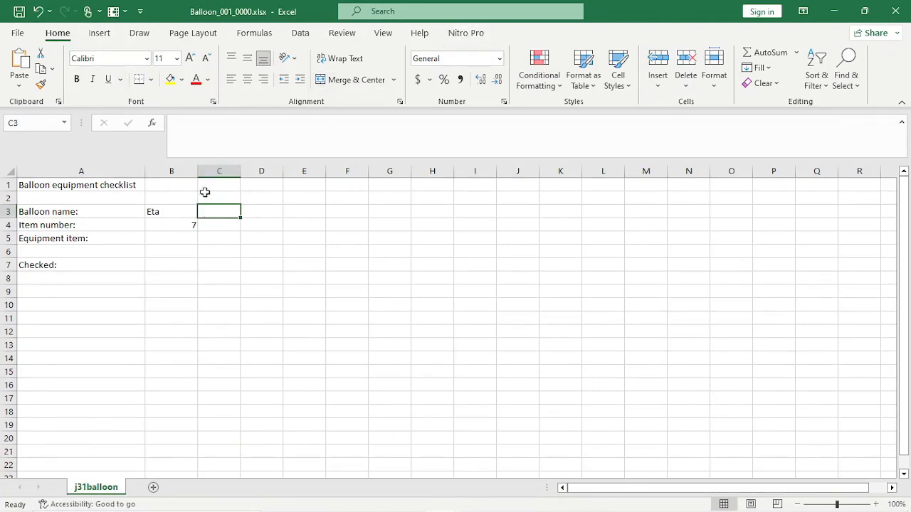
left_click(155, 188)
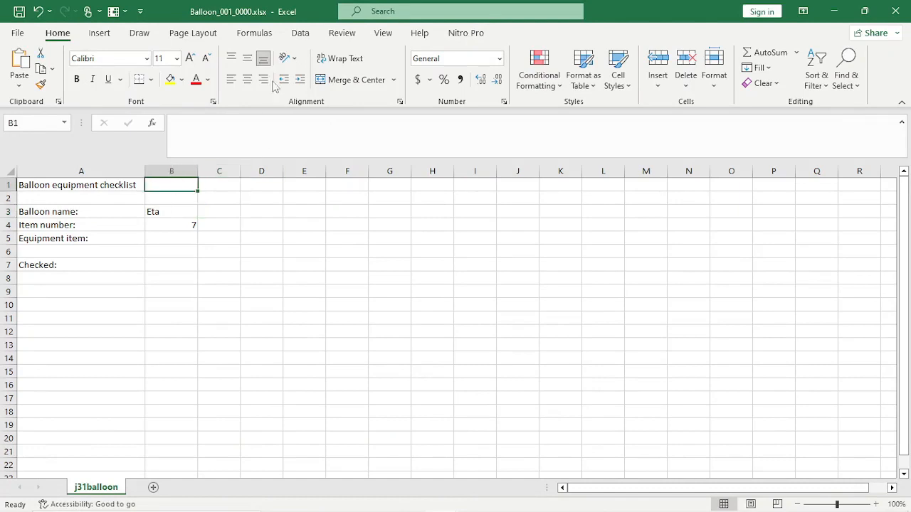
- Find Header and Footer via a 'head' search and enter the candidate's name, centre and candidate numbers in the left section
left_click(378, 12)
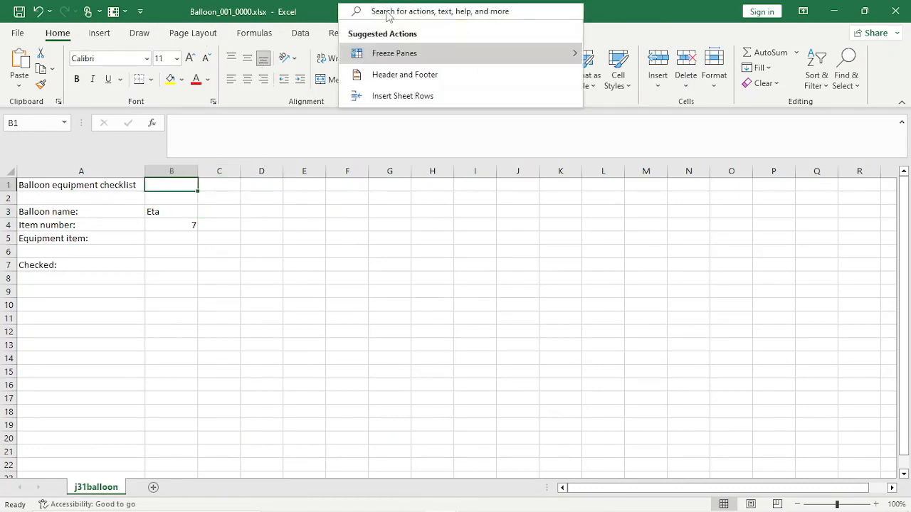
type("head")
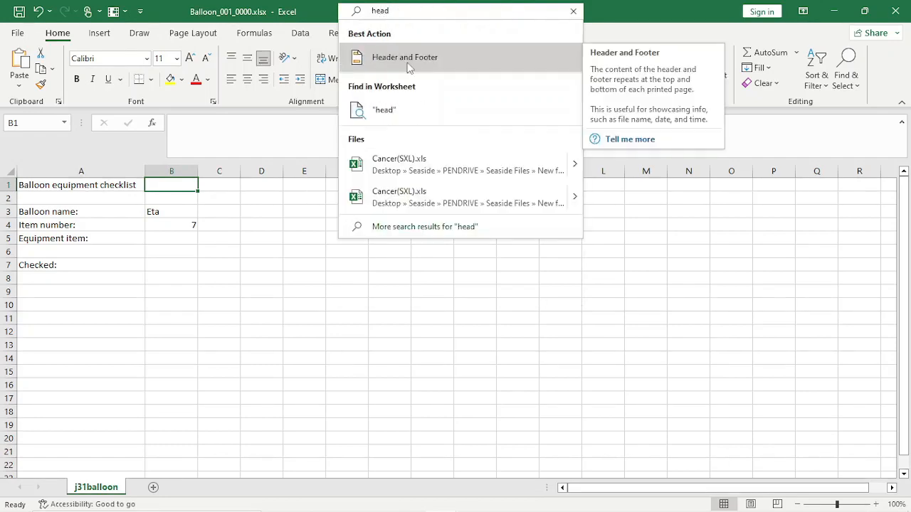
left_click(409, 63)
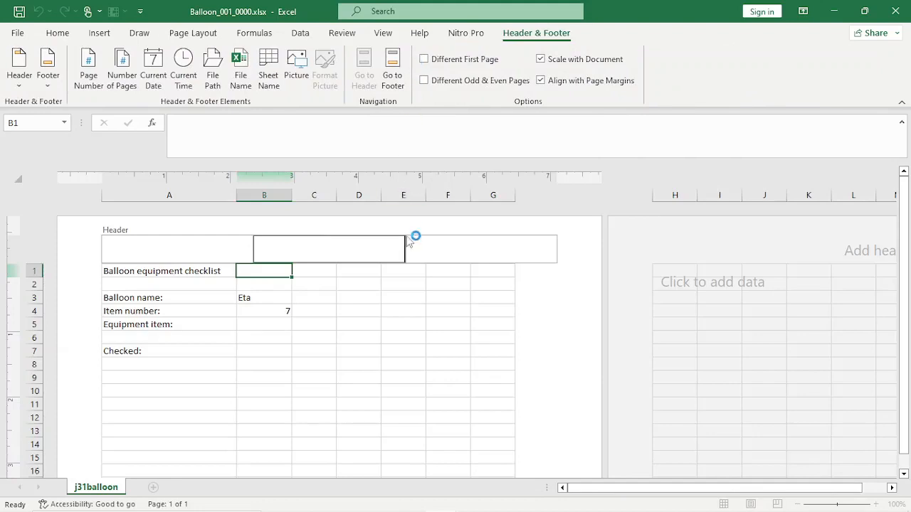
left_click(206, 250)
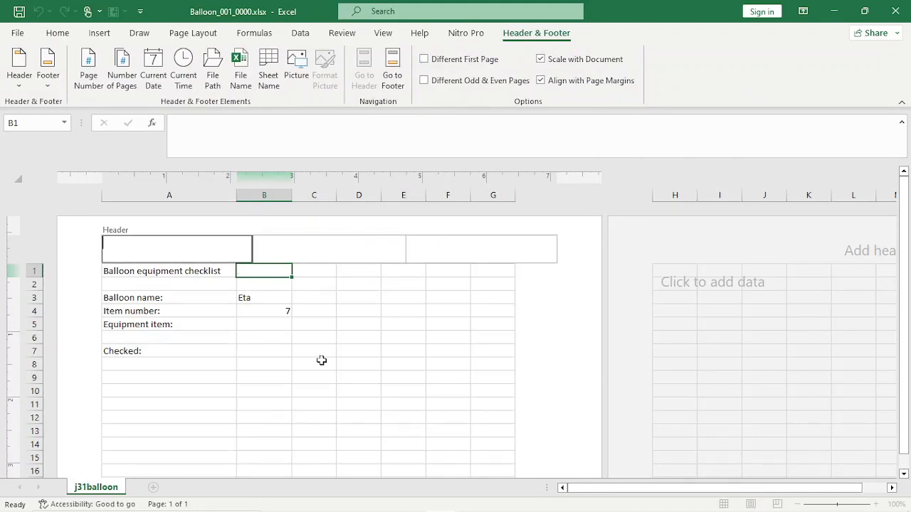
mouse_move(311, 498)
mouse_move(366, 443)
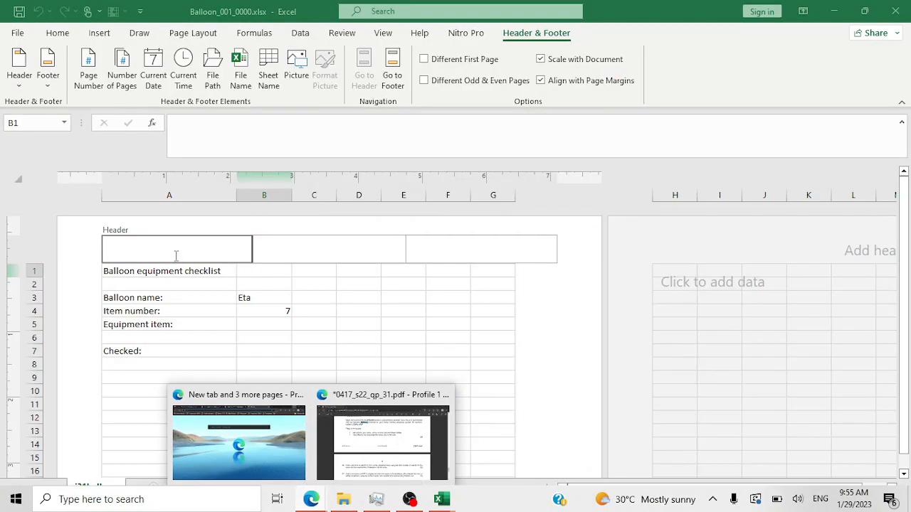
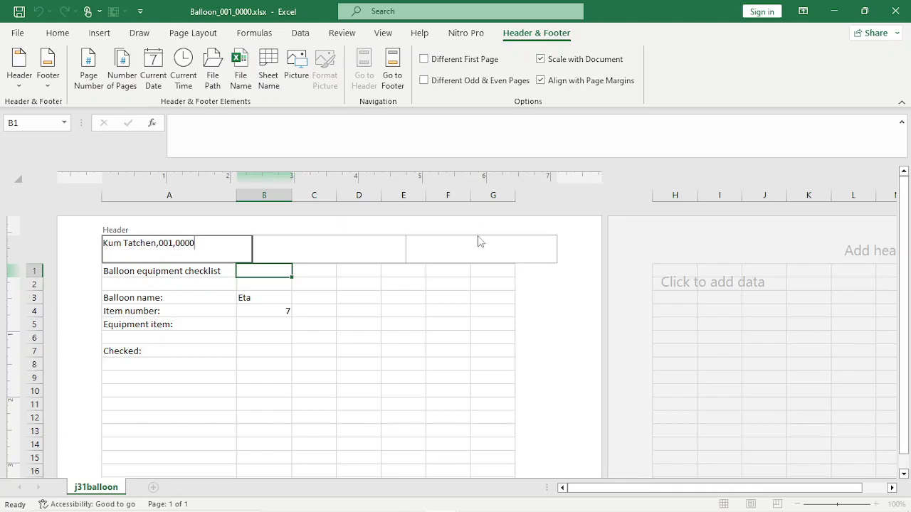
left_click(384, 442)
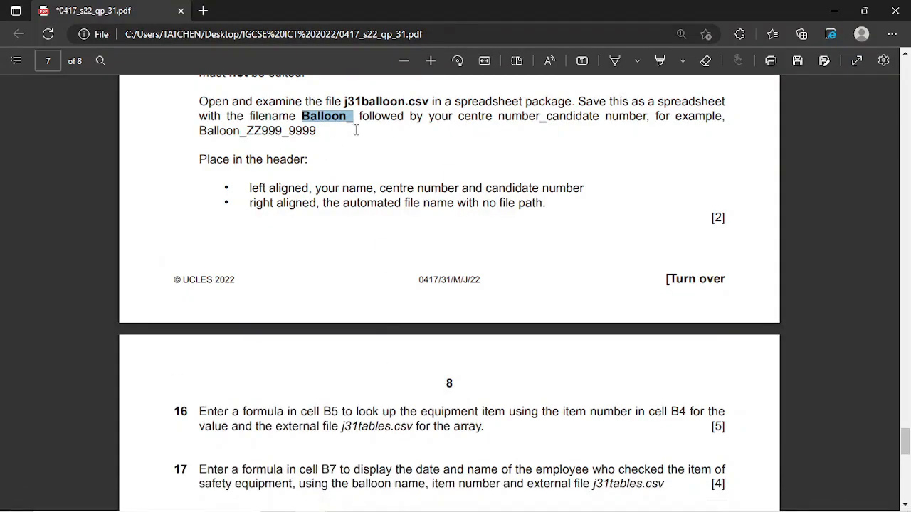
- Highlight question 15's two header requirement bullets in yellow, then switch back to Balloon_001_0000.xlsx
double_click(256, 187)
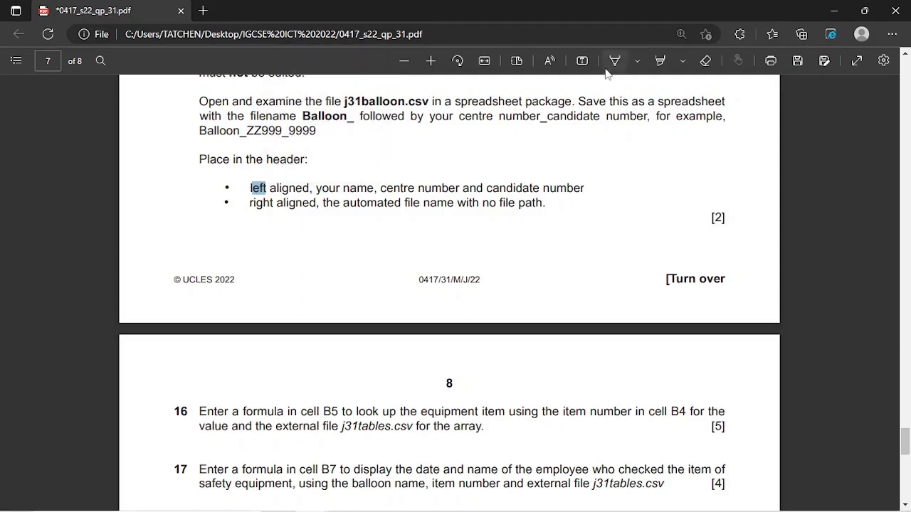
left_click(660, 60)
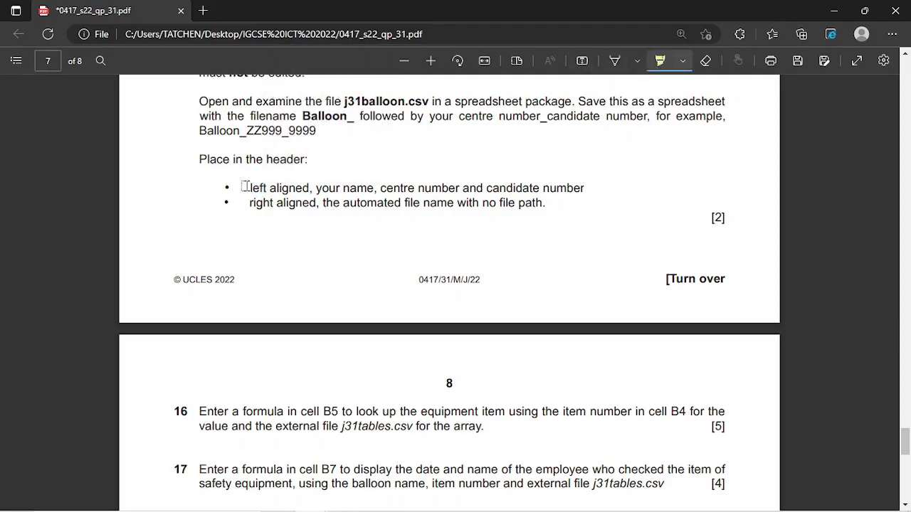
left_click_drag(245, 188, 587, 187)
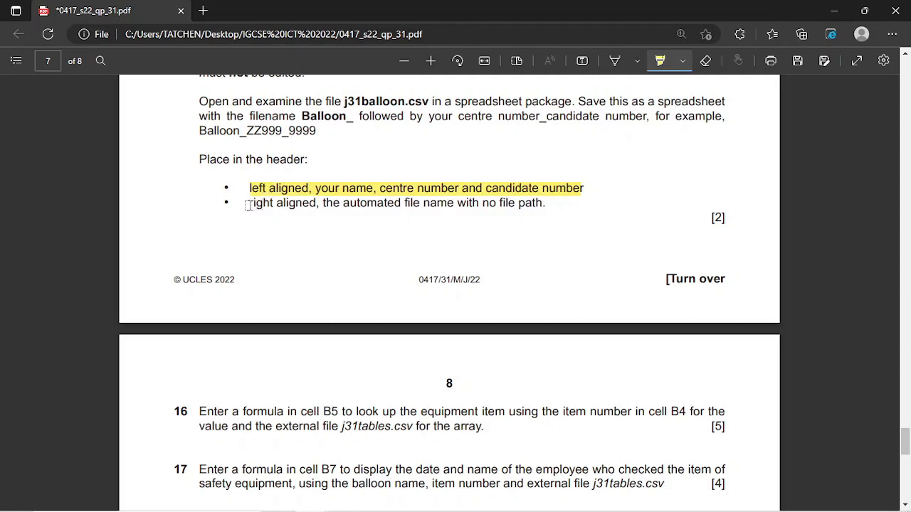
left_click_drag(247, 203, 565, 214)
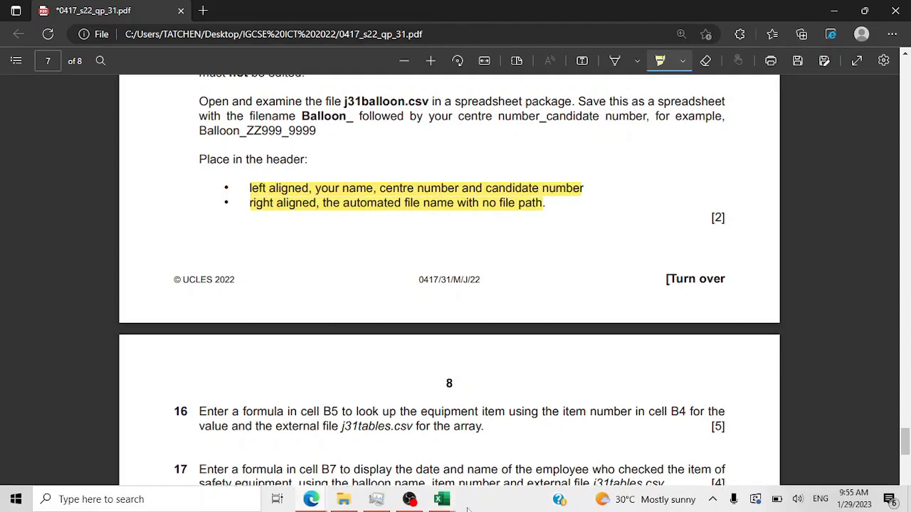
left_click(441, 499)
left_click(486, 427)
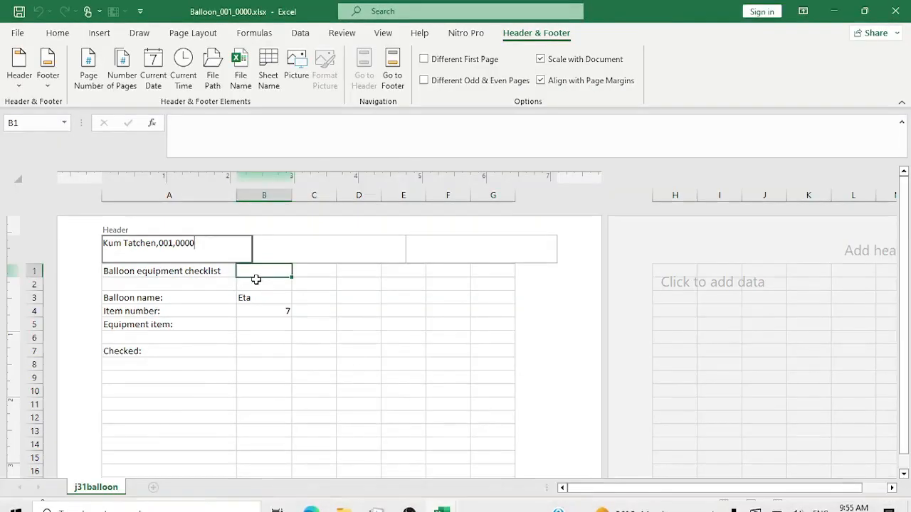
- Insert the File Name field into the right header section so it shows Balloon_001_0000.xlsx
left_click(445, 251)
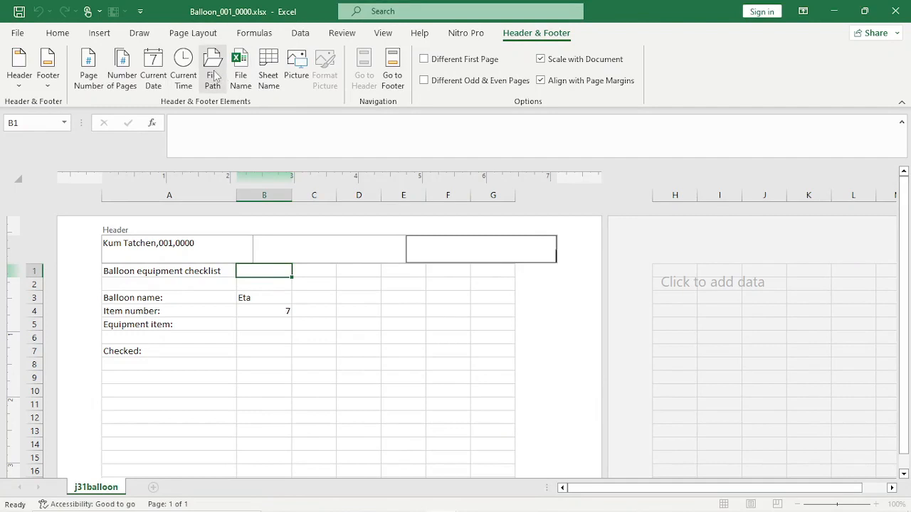
left_click(248, 74)
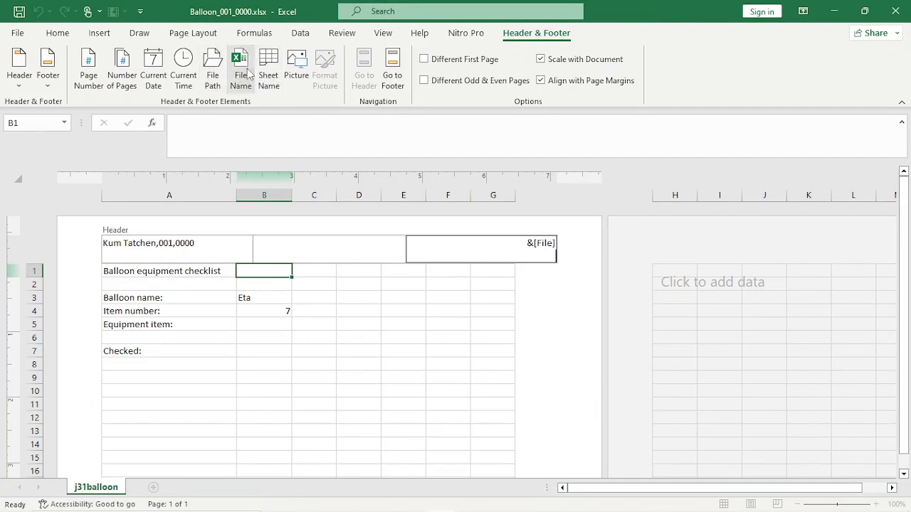
left_click(486, 300)
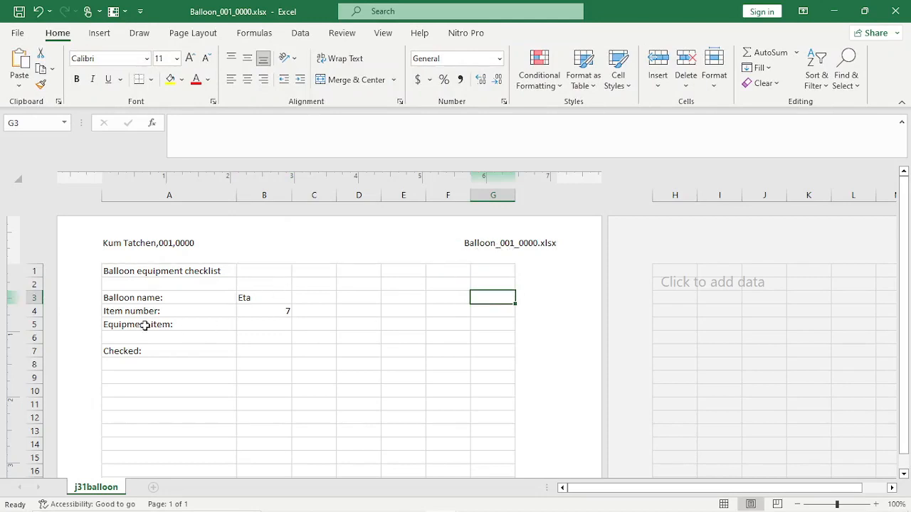
mouse_move(324, 503)
left_click(181, 39)
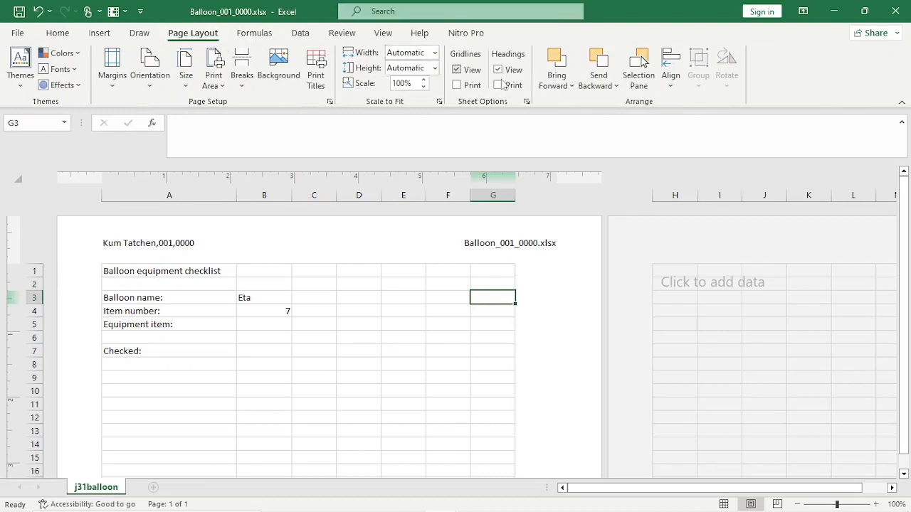
left_click(330, 102)
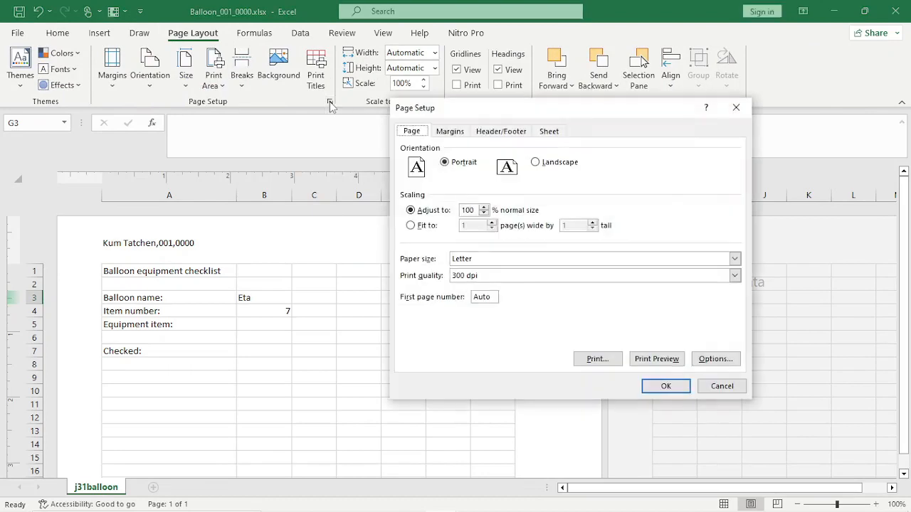
left_click(502, 132)
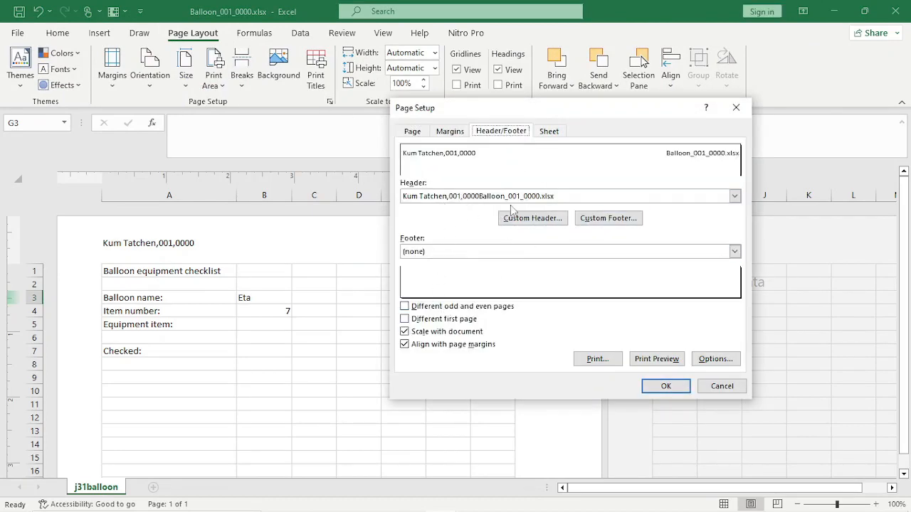
left_click(550, 223)
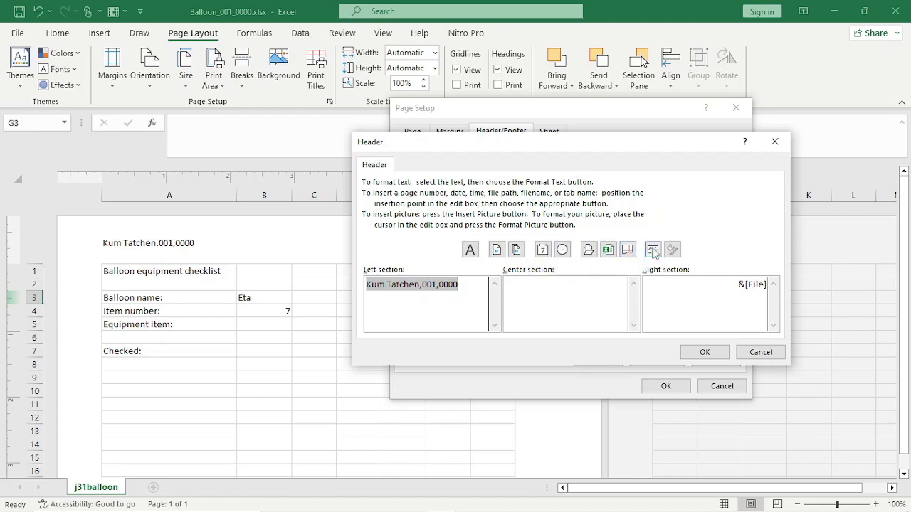
left_click(760, 356)
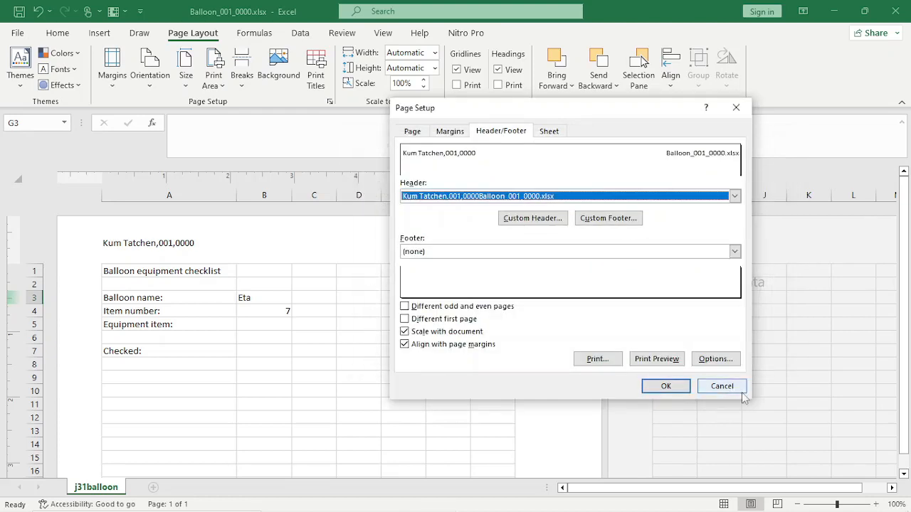
left_click(723, 387)
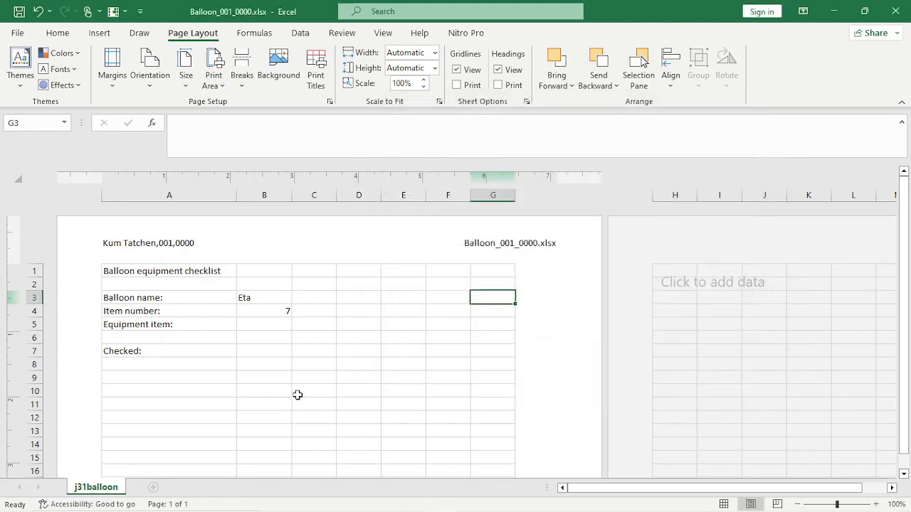
mouse_move(395, 510)
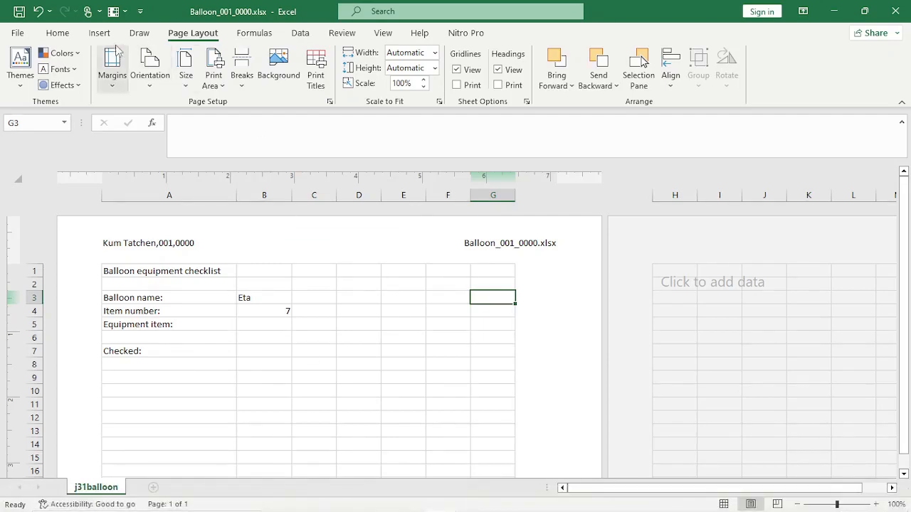
left_click(58, 33)
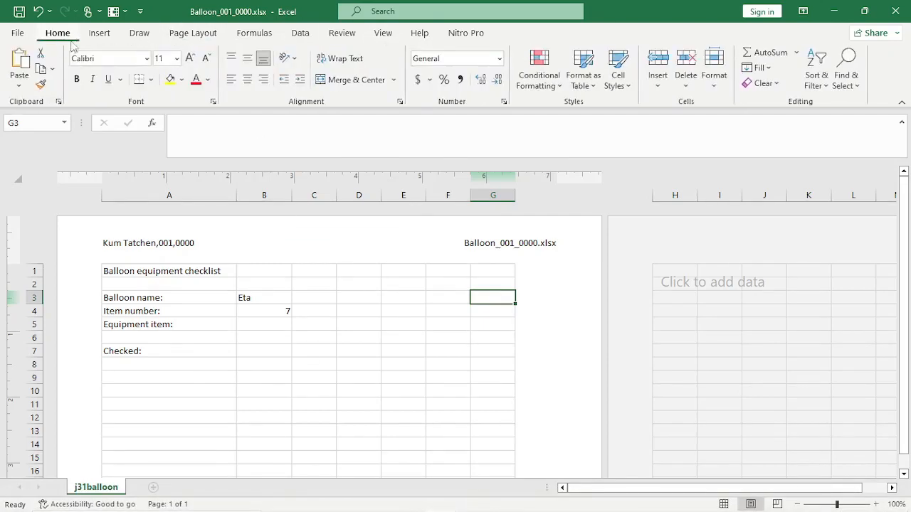
left_click(205, 250)
mouse_move(424, 510)
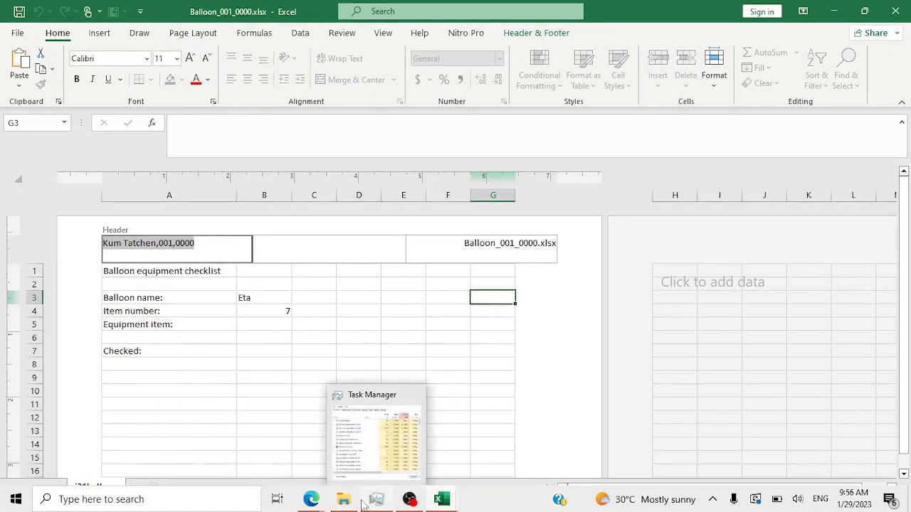
- In the exam PDF, set the freehand drawing pen to red ink
left_click(386, 437)
scroll(449, 285, "down", 3)
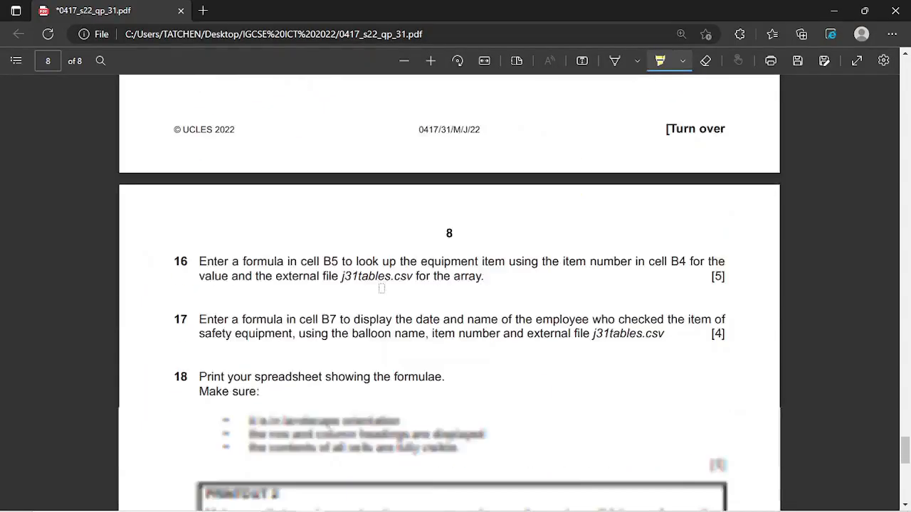
scroll(449, 284, "up", 4)
left_click(611, 60)
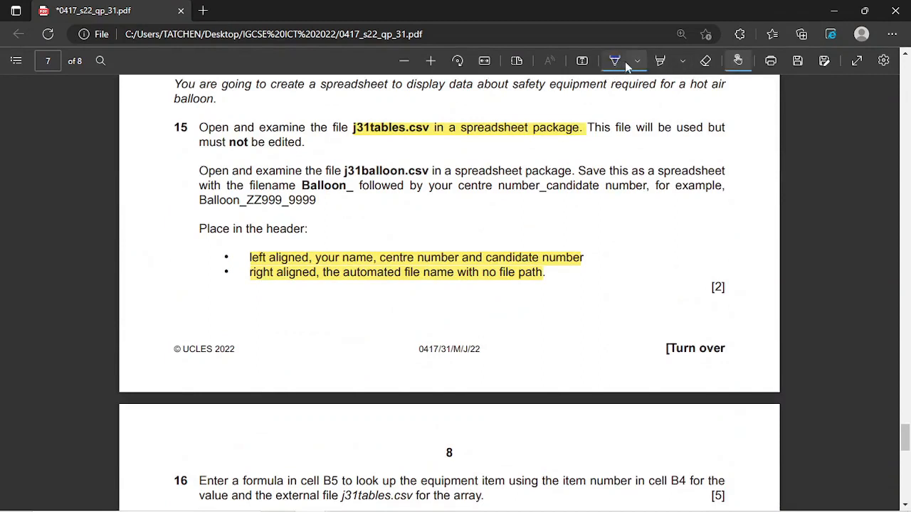
left_click(637, 61)
left_click(637, 61)
left_click(521, 139)
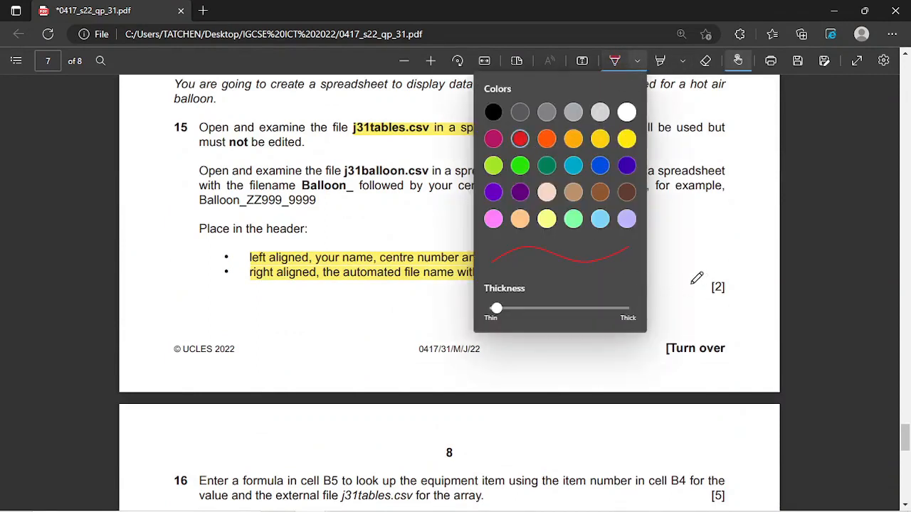
left_click_drag(714, 287, 754, 205)
scroll(508, 278, "down", 5)
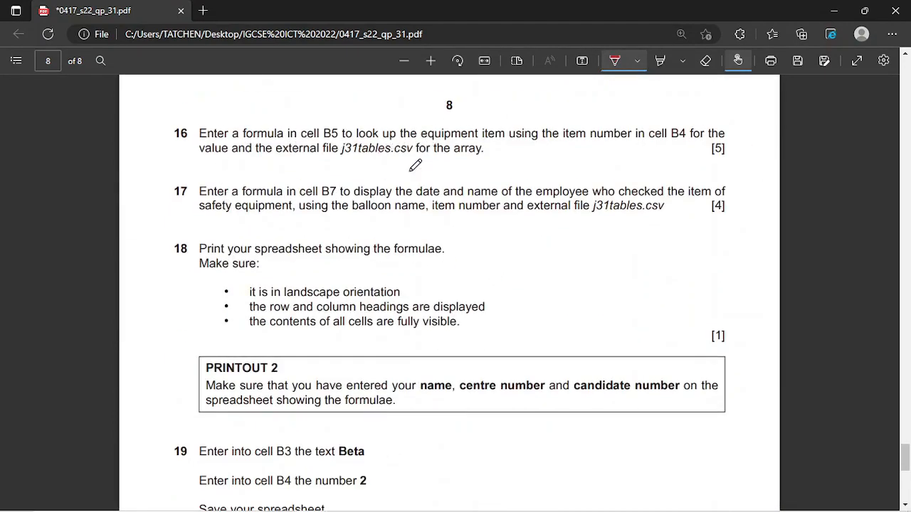
- Highlight question 16's opening wording, then mark 'look up' and 'equipment' in red
left_click(659, 61)
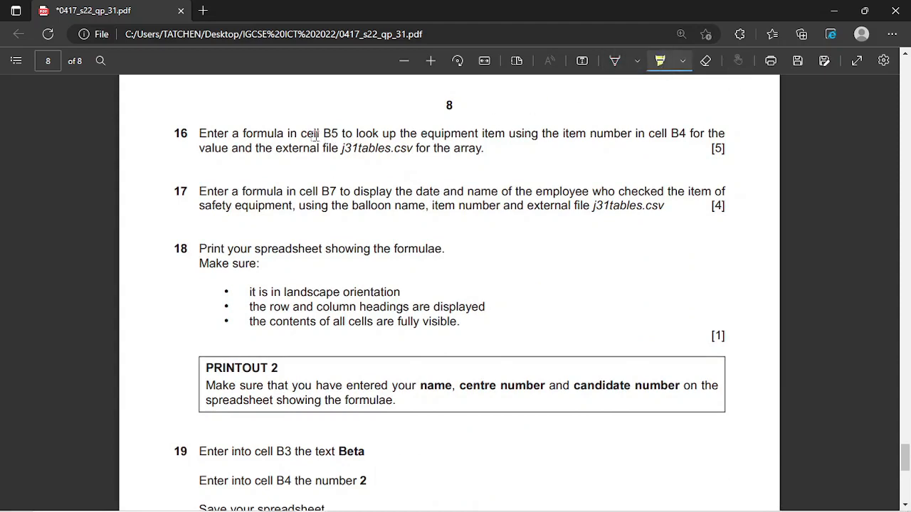
mouse_move(301, 133)
left_mouse_down()
mouse_move(688, 143)
mouse_move(500, 160)
mouse_move(279, 157)
mouse_move(302, 146)
mouse_move(489, 155)
left_mouse_up()
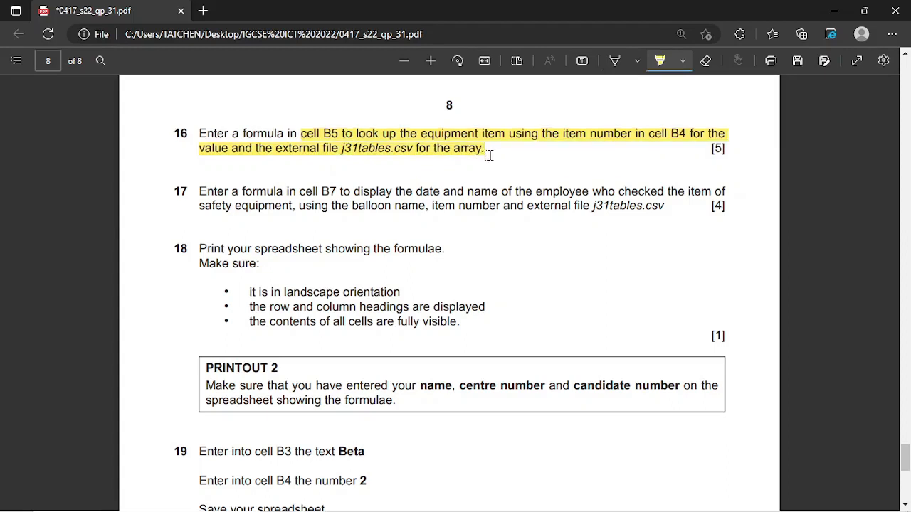
left_click(679, 68)
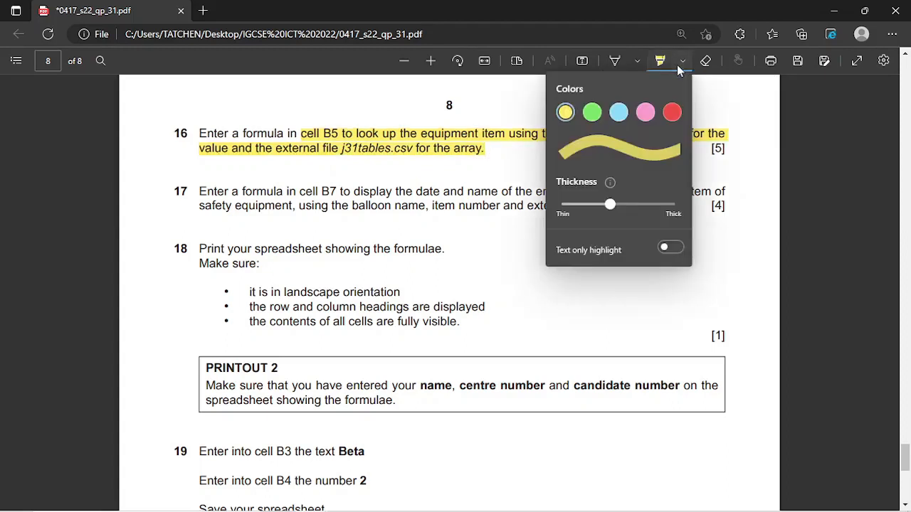
left_click(674, 114)
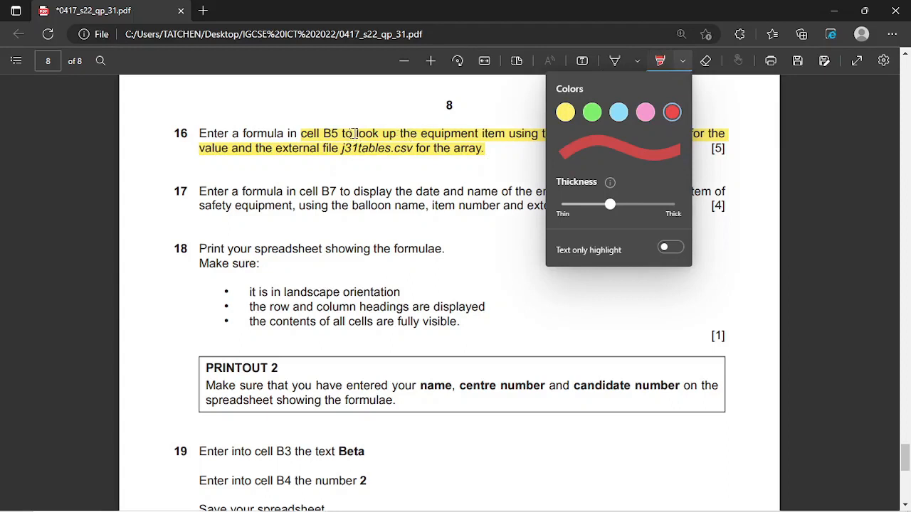
left_click_drag(355, 134, 400, 136)
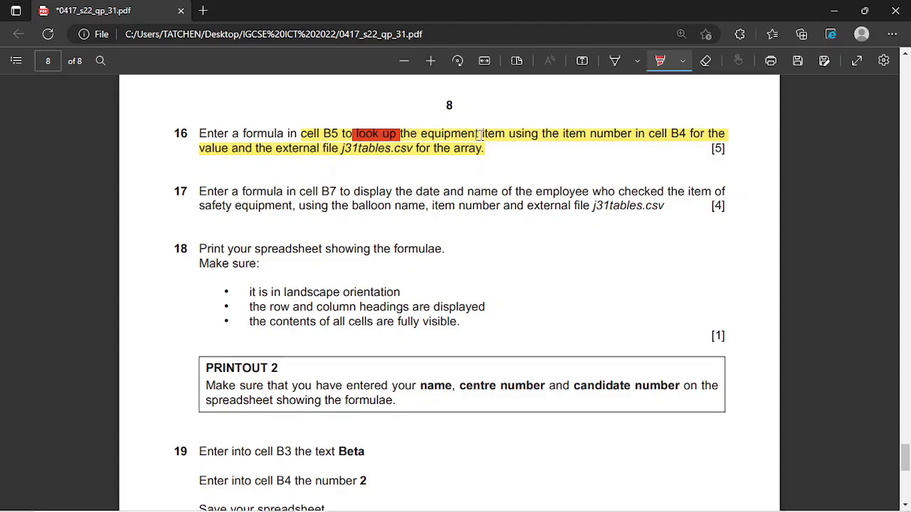
left_click_drag(424, 134, 501, 140)
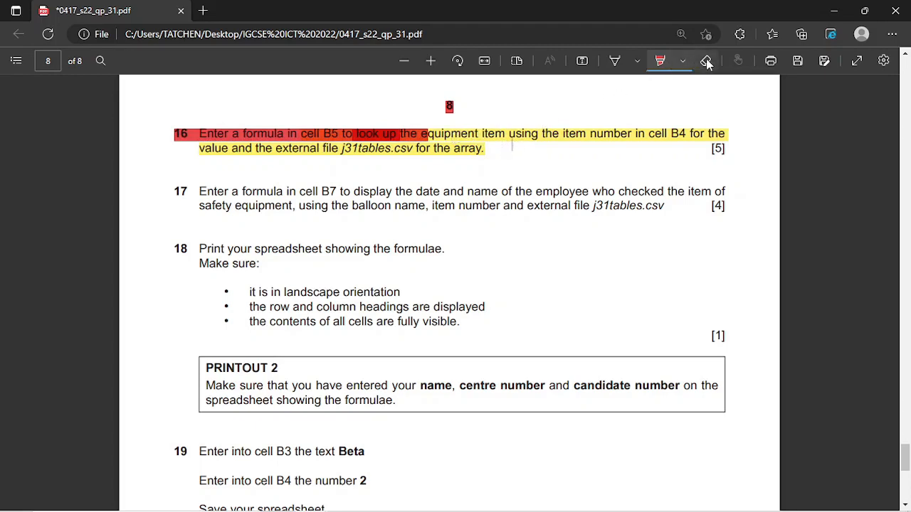
- Erase the stray red mark, re-highlight 'equipment' in red, and bring up j31tables.csv
left_click(705, 61)
left_click(198, 131)
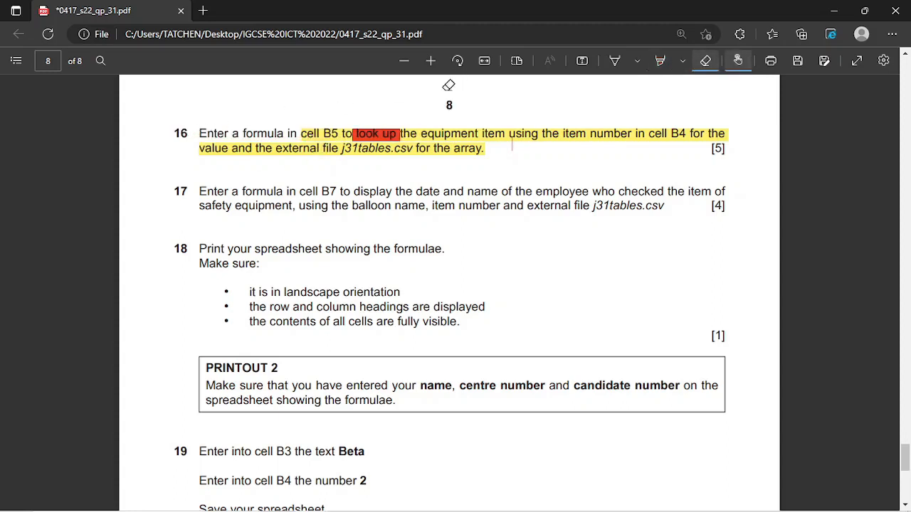
left_click(661, 60)
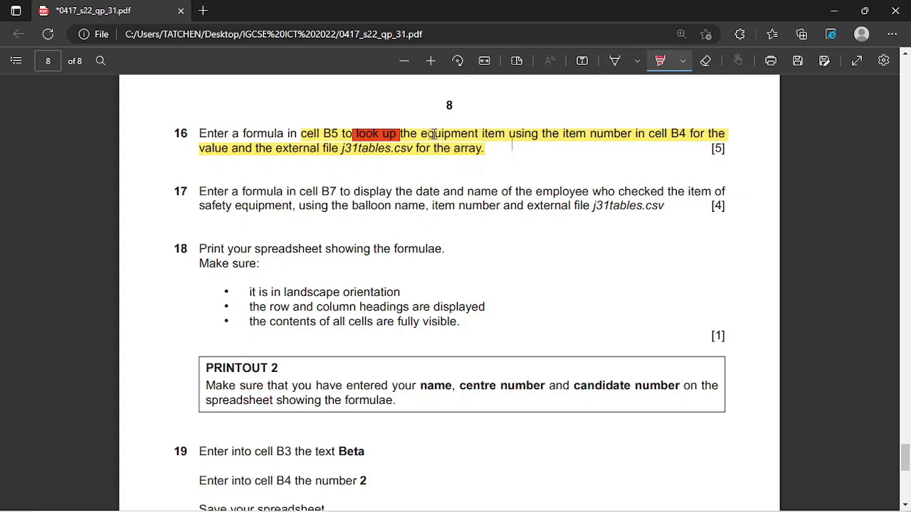
mouse_move(434, 134)
left_mouse_down()
mouse_move(498, 140)
mouse_move(486, 135)
left_mouse_up()
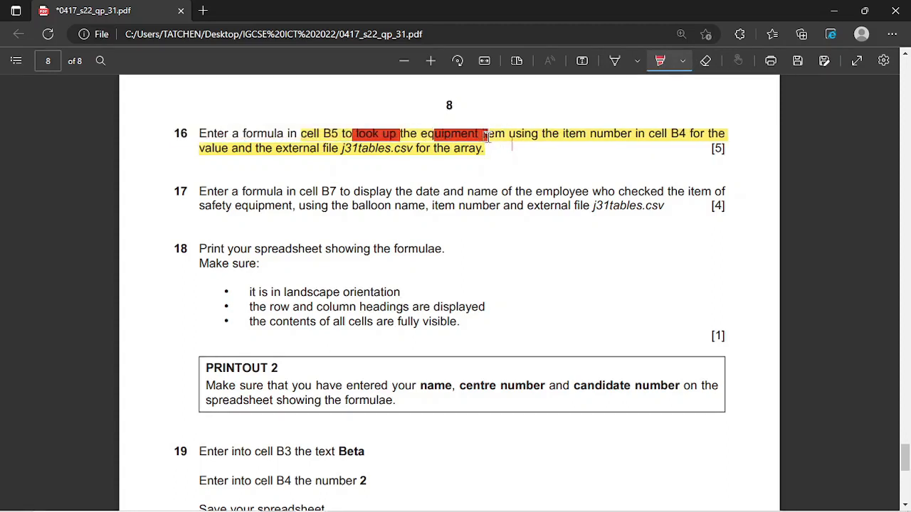
mouse_move(425, 506)
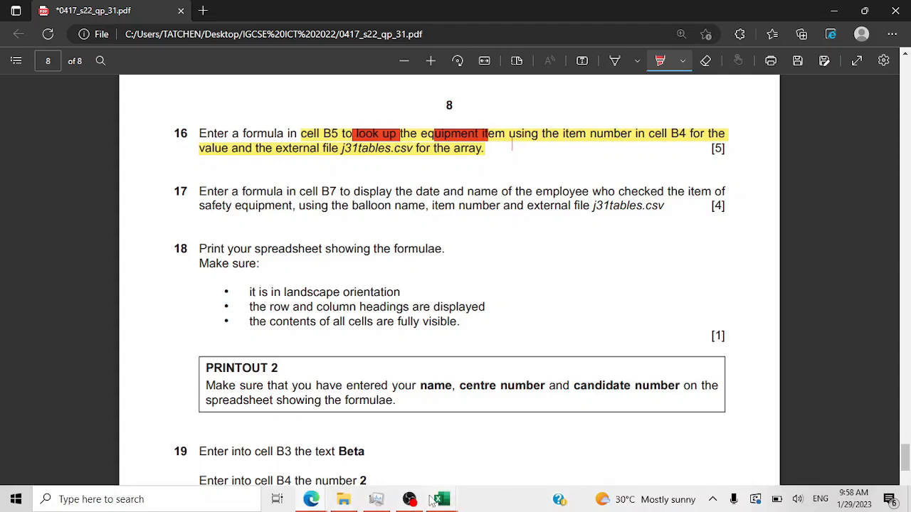
left_click(390, 448)
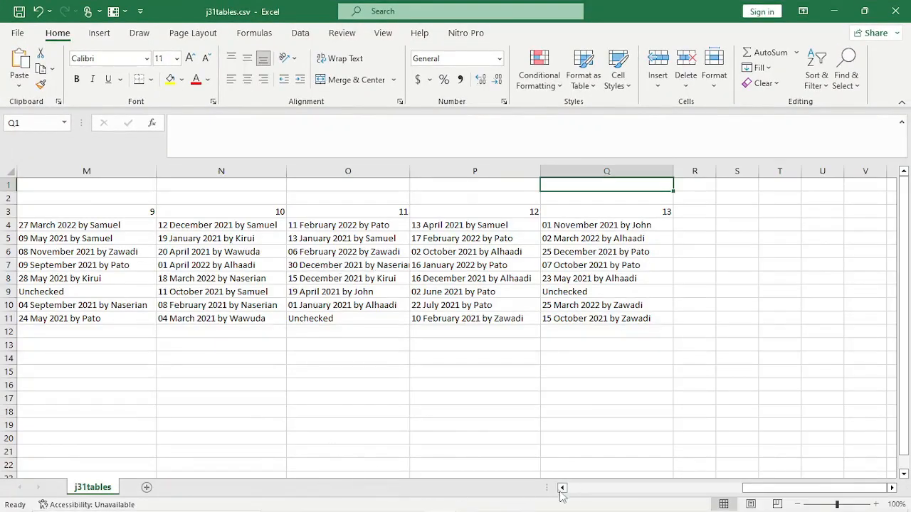
- Scroll back to the Item table and inspect the equipment names spilling into column C
left_click(562, 488)
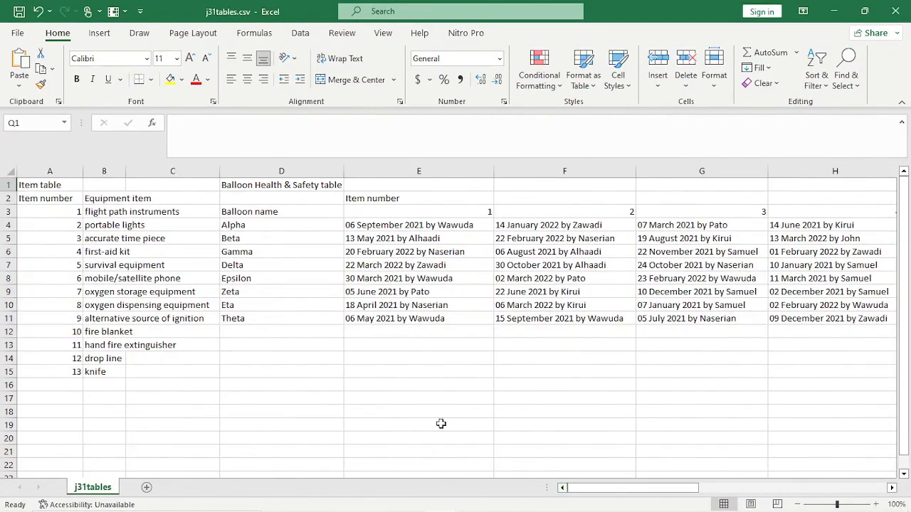
left_click(120, 200)
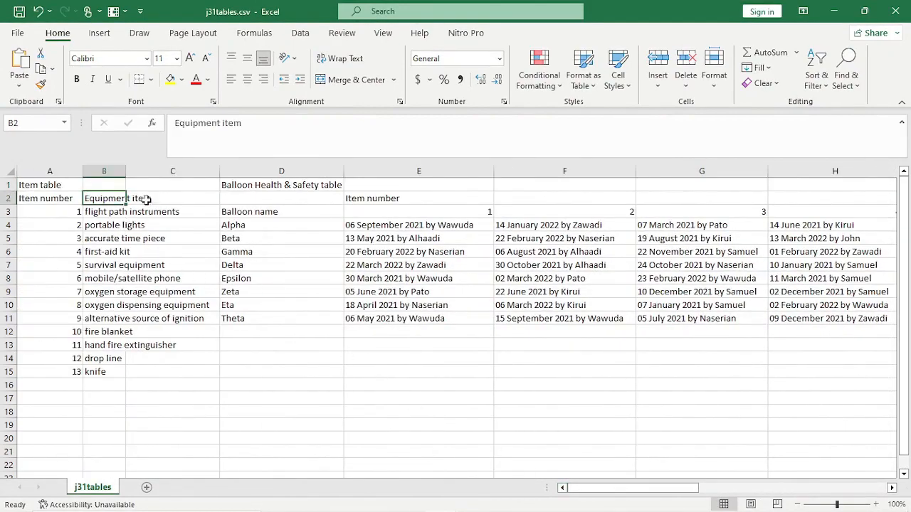
left_click(154, 212)
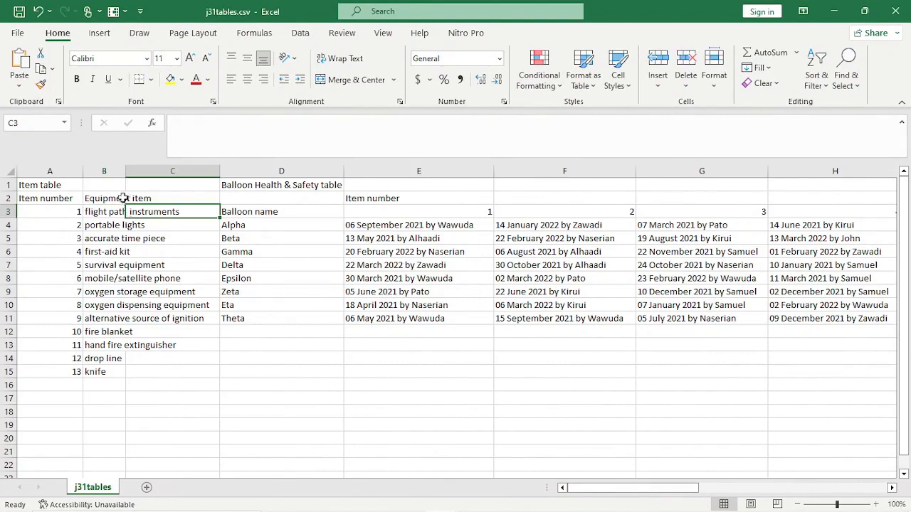
left_click(131, 277)
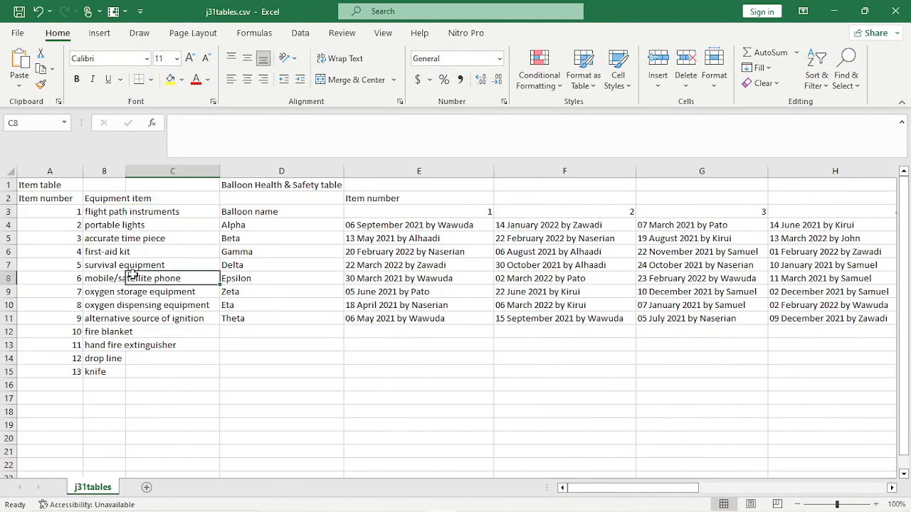
left_click(128, 346)
left_click(133, 385)
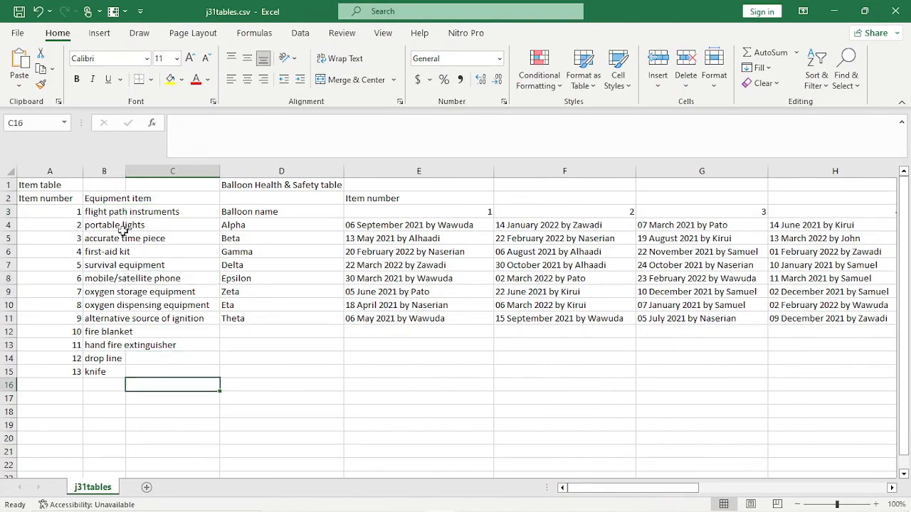
- Set column B of j31tables.csv to a width of 12.71, then return to the exam PDF
left_click_drag(125, 172, 216, 188)
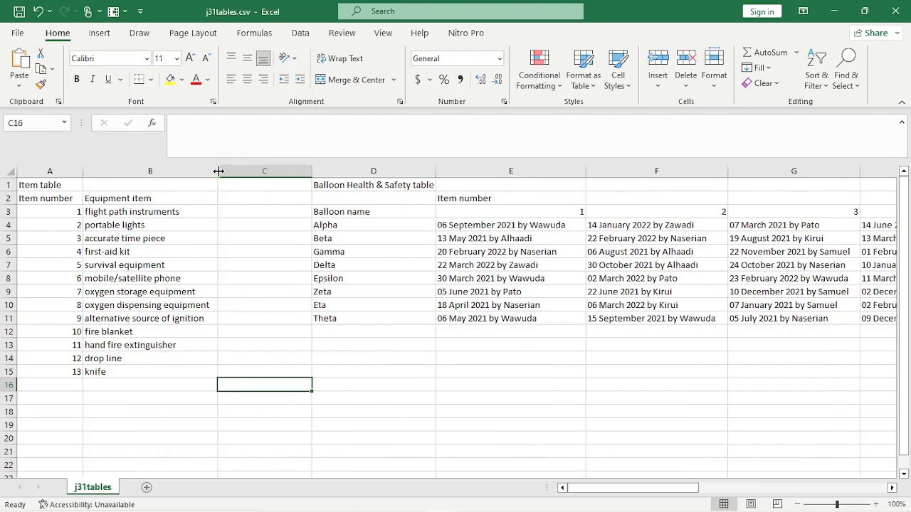
left_click_drag(215, 171, 106, 171)
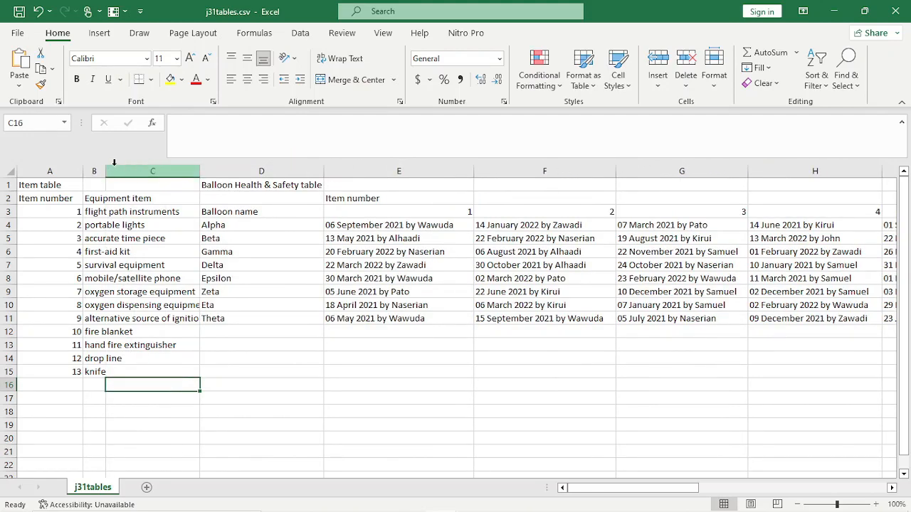
mouse_move(105, 171)
left_mouse_down()
mouse_move(163, 171)
mouse_move(117, 171)
left_mouse_up()
left_click(200, 263)
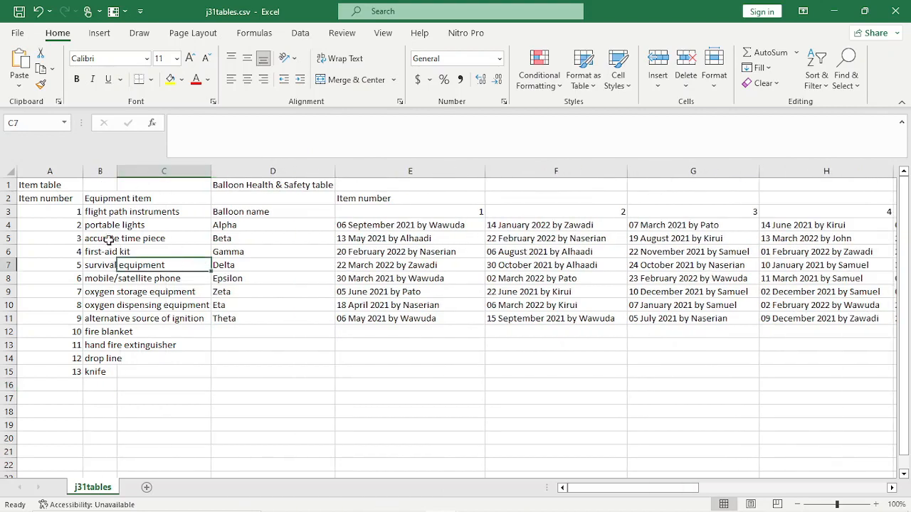
left_click_drag(117, 171, 132, 157)
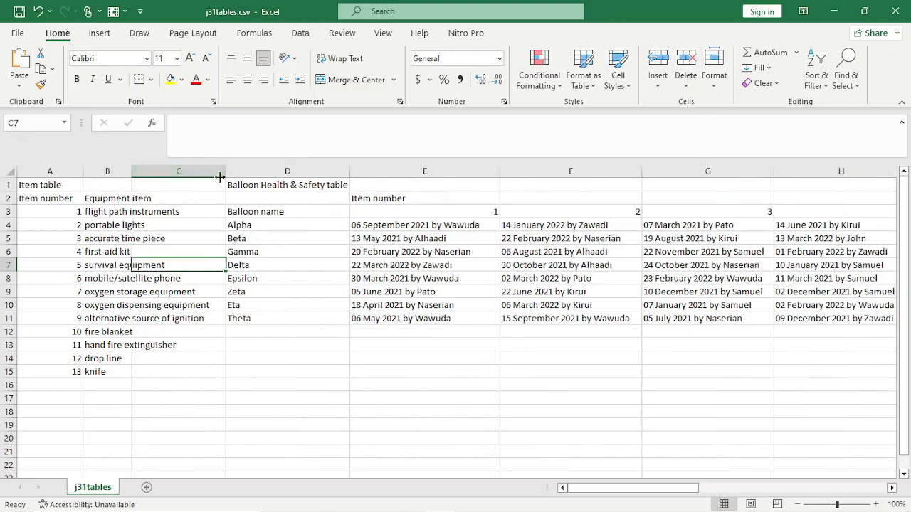
left_click(118, 199)
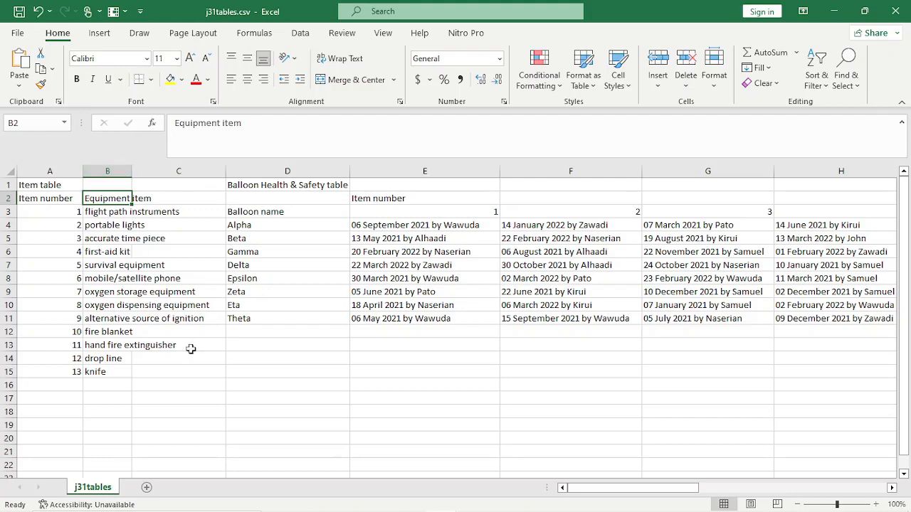
mouse_move(311, 499)
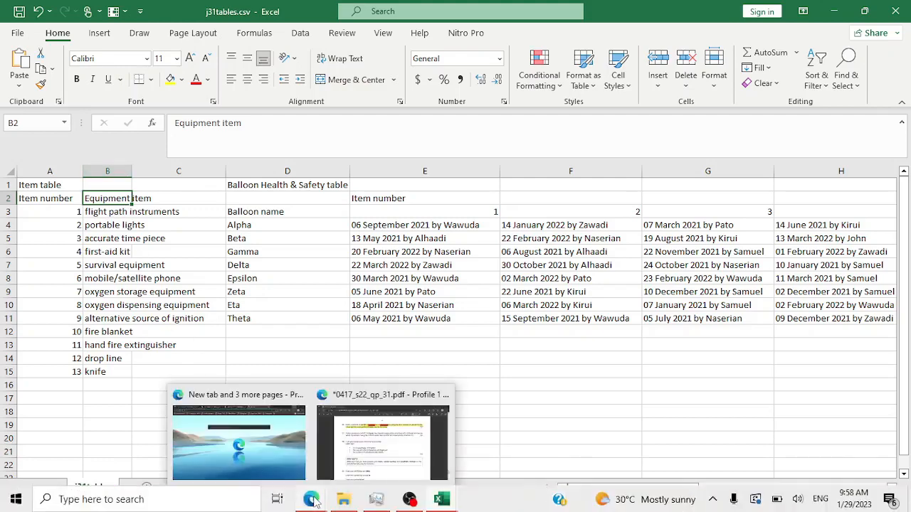
left_click(358, 456)
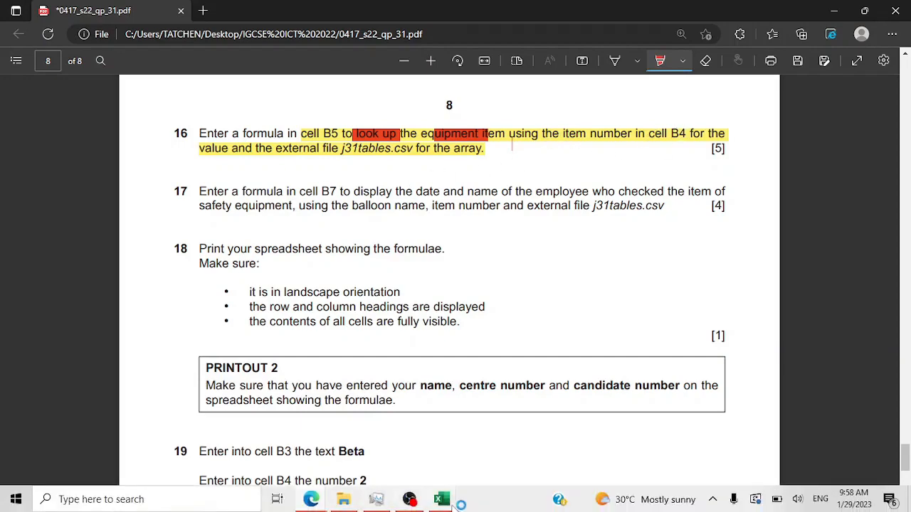
- Check the Item number label in A4 of Balloon_001_0000.xlsx, then switch to the exam PDF
left_click(442, 499)
left_click(482, 411)
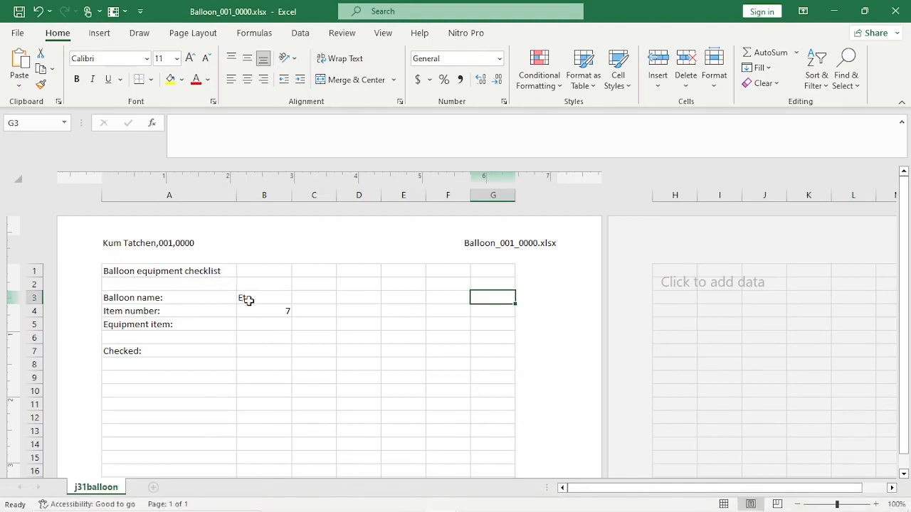
left_click(107, 314)
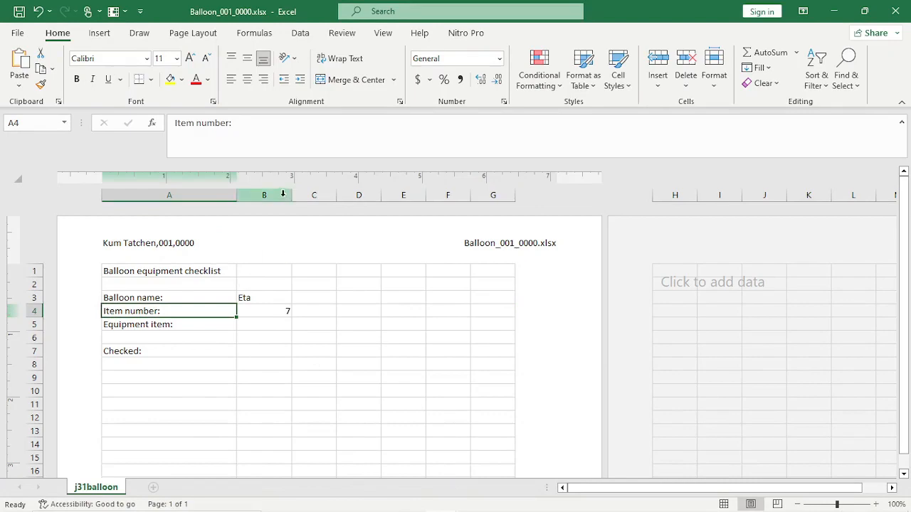
mouse_move(320, 509)
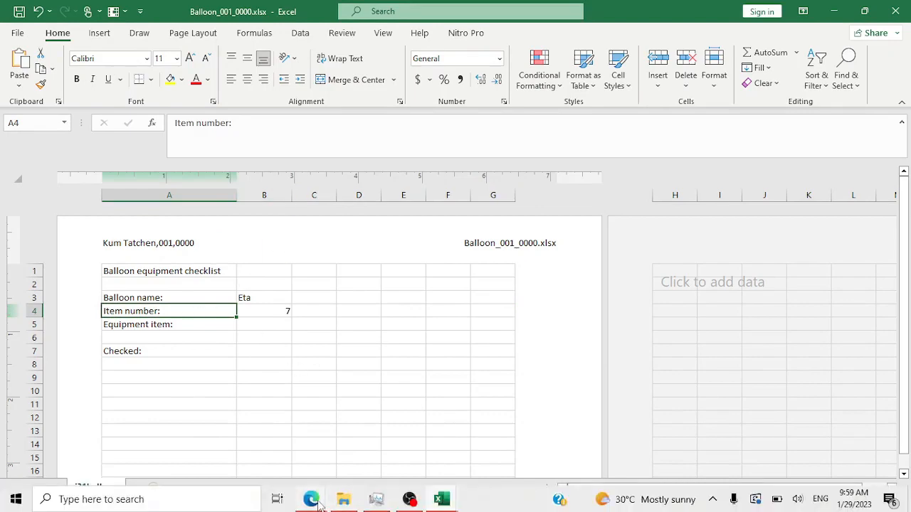
left_click(365, 427)
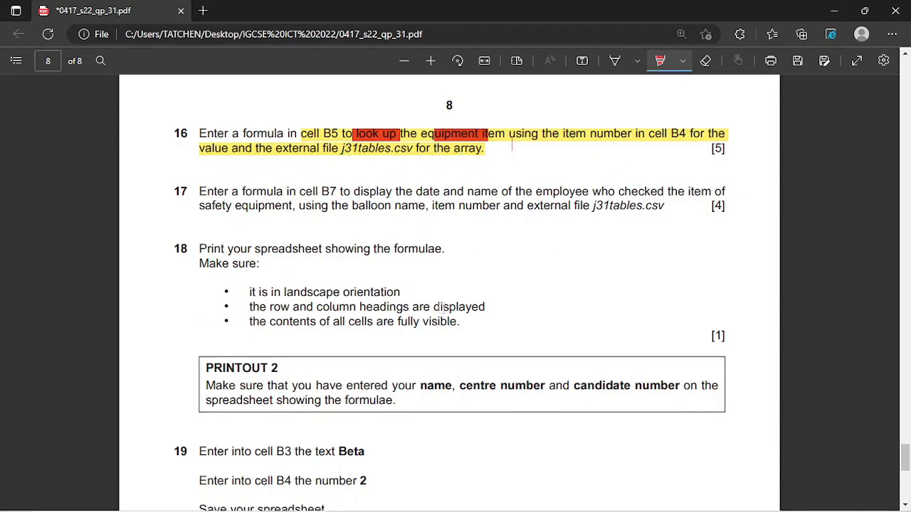
- Check the Item number heading in A2 of j31tables.csv, then bring the question paper PDF forward
mouse_move(409, 511)
mouse_move(441, 502)
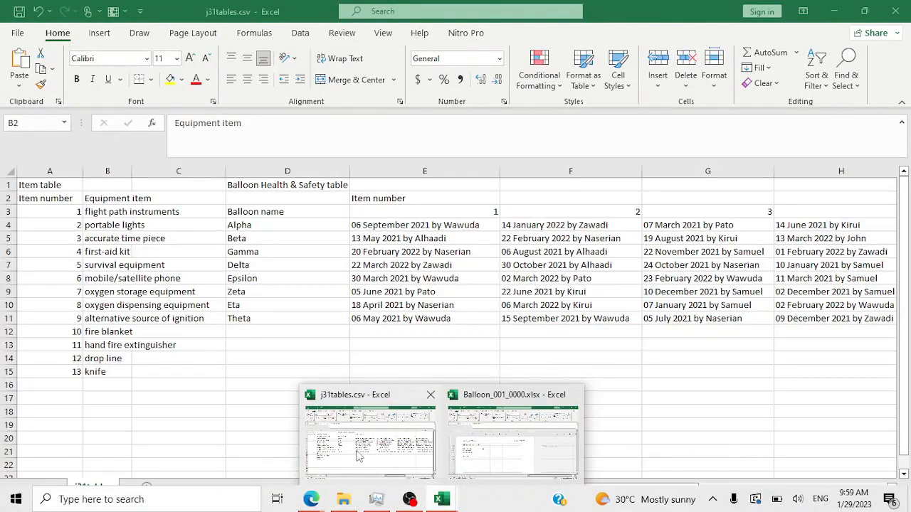
left_click(360, 457)
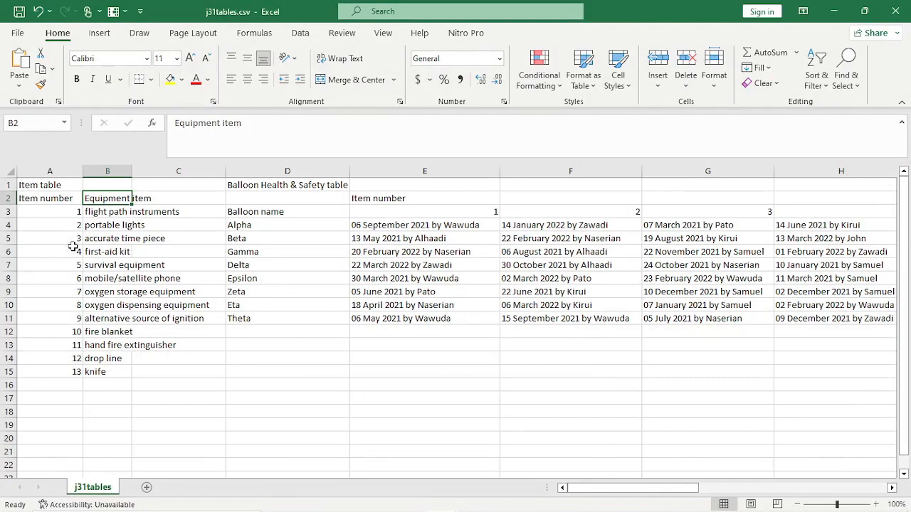
left_click(45, 198)
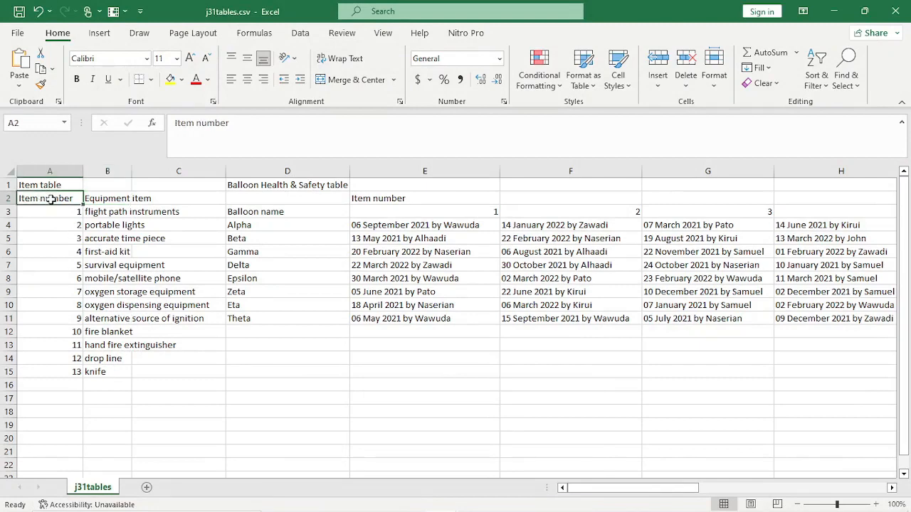
mouse_move(461, 504)
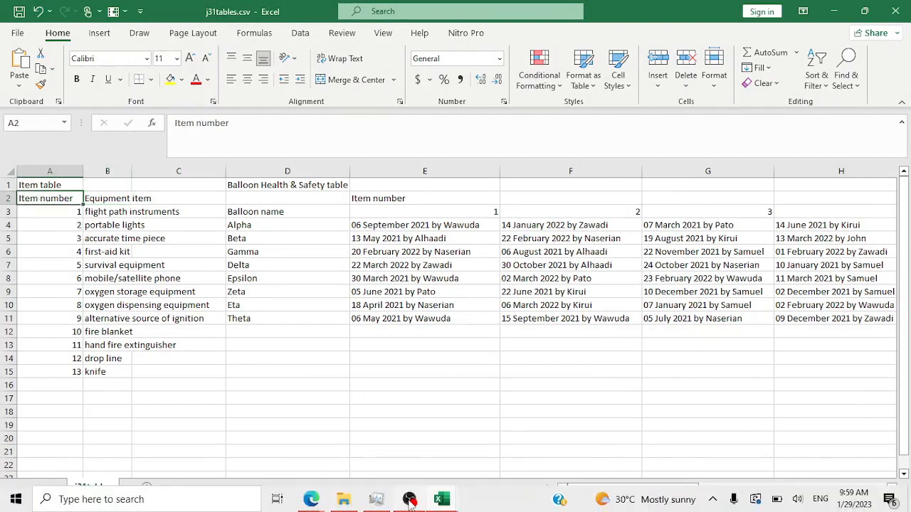
left_click(411, 501)
left_click(411, 501)
mouse_move(308, 501)
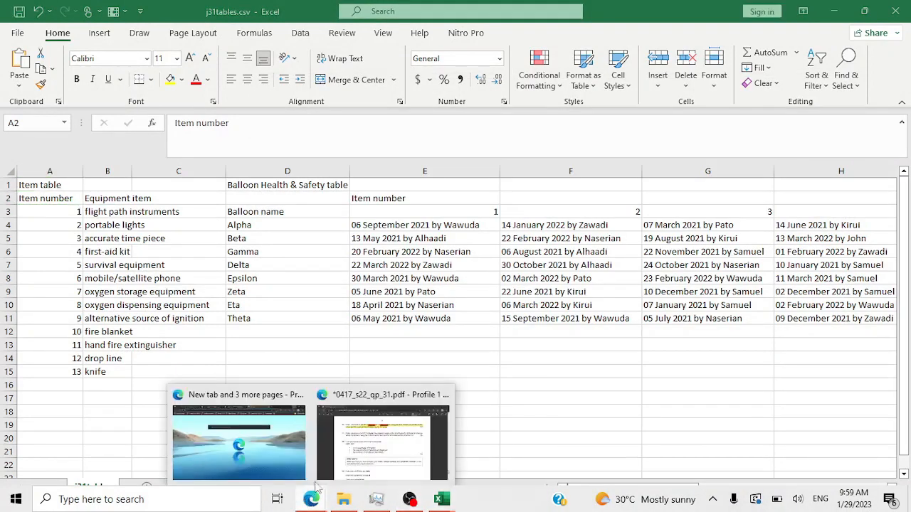
left_click(374, 461)
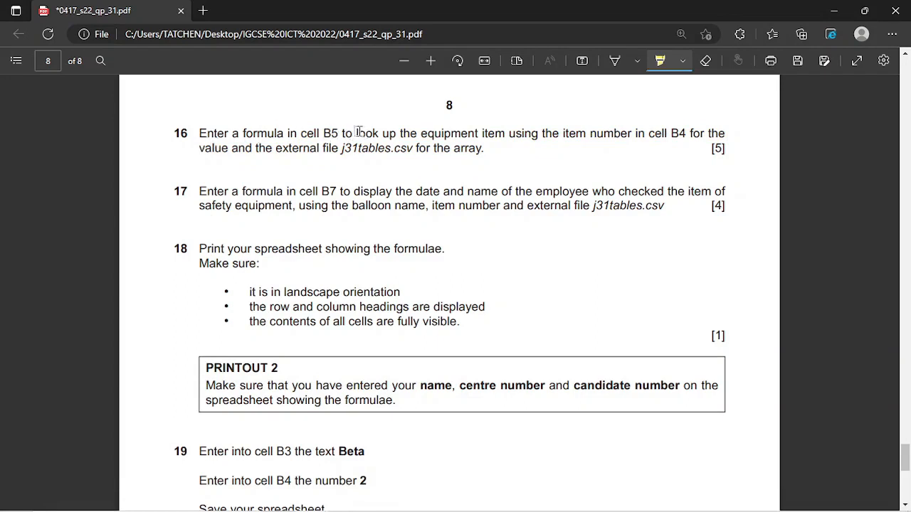
- Highlight both lines of question 16 in yellow, then mark 'to look' and 'equipment item' in red
mouse_move(299, 133)
left_mouse_down()
mouse_move(336, 148)
mouse_move(366, 133)
mouse_move(690, 133)
left_mouse_up()
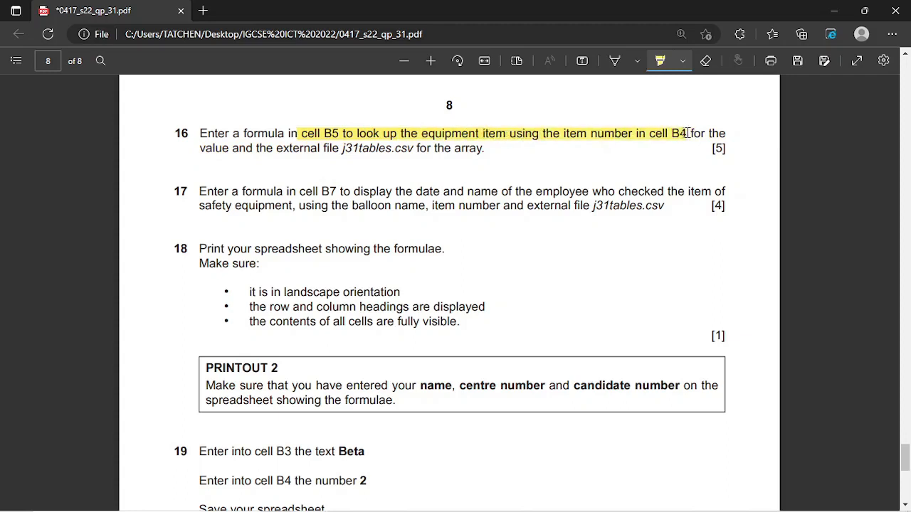
mouse_move(681, 147)
left_mouse_down()
mouse_move(603, 171)
mouse_move(431, 153)
mouse_move(475, 155)
left_mouse_up()
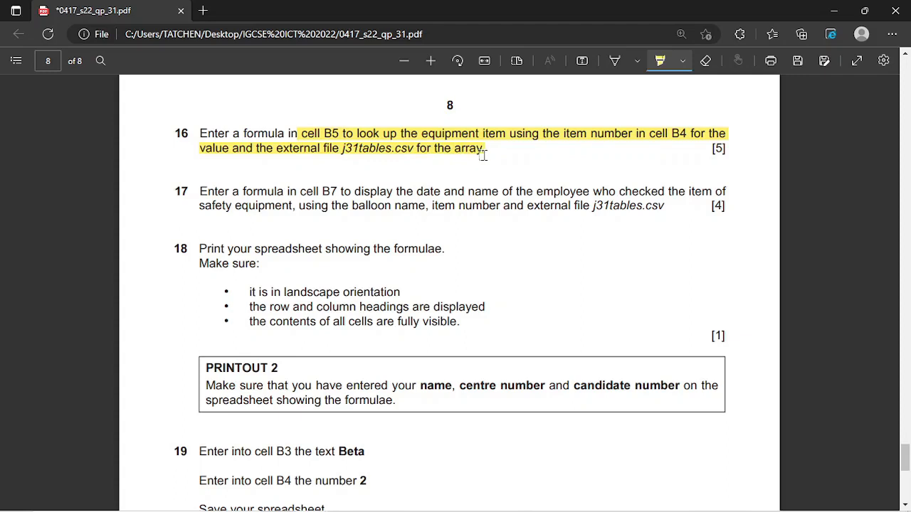
left_click(684, 63)
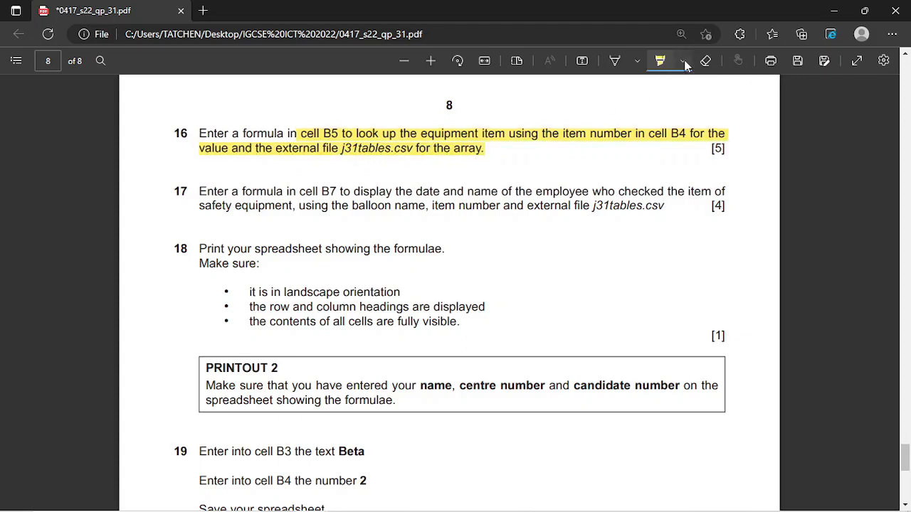
left_click(673, 114)
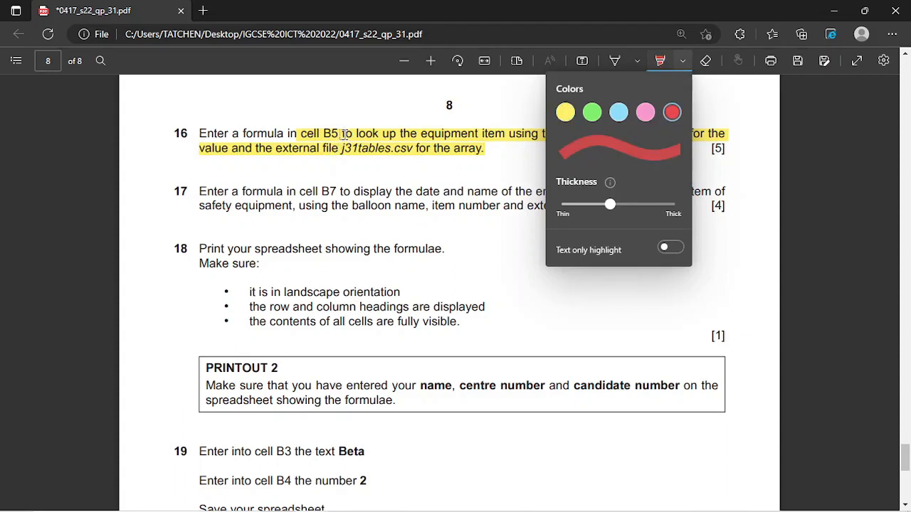
left_click_drag(341, 134, 380, 137)
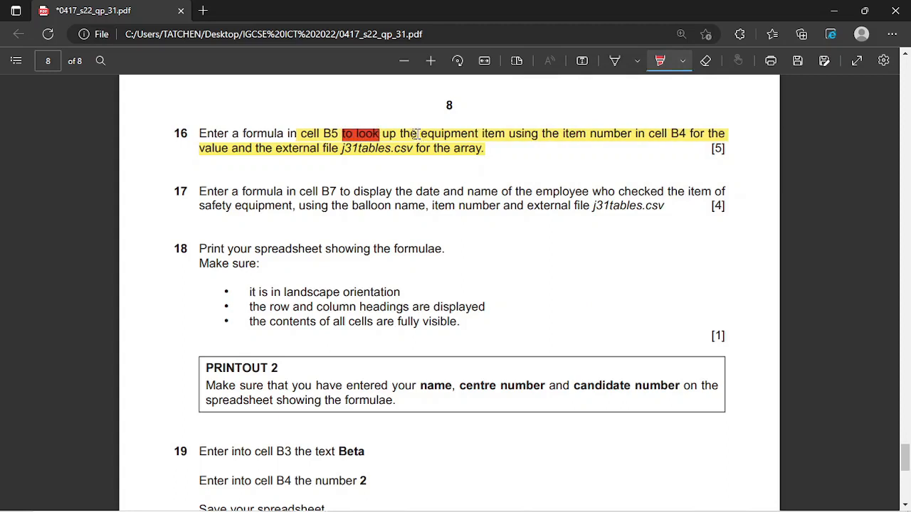
left_click_drag(422, 133, 499, 126)
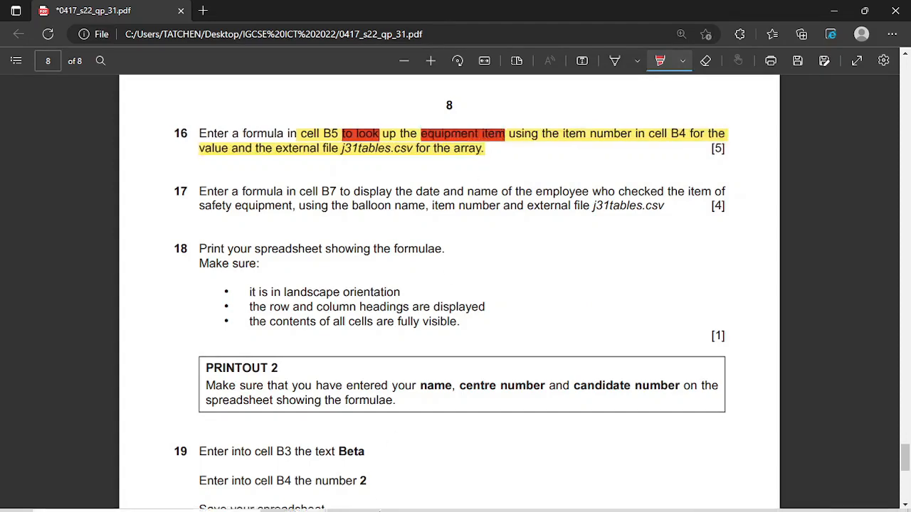
mouse_move(453, 499)
mouse_move(497, 460)
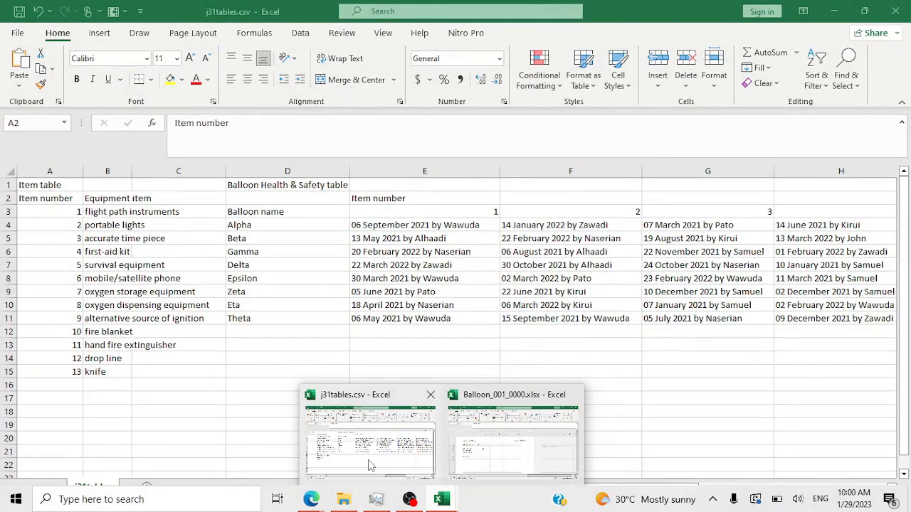
- Check the Equipment item heading in B2, then mark 'cell B4 … for the array.' in red
left_click(409, 461)
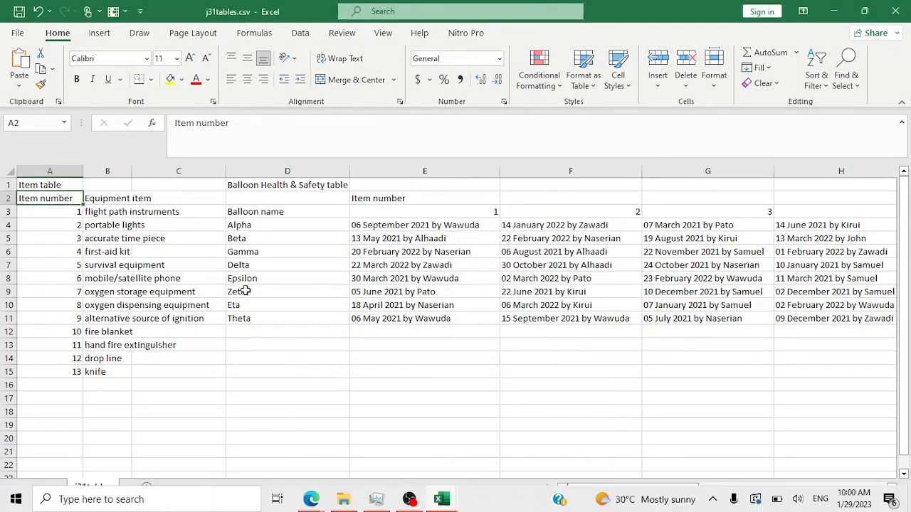
left_click(106, 203)
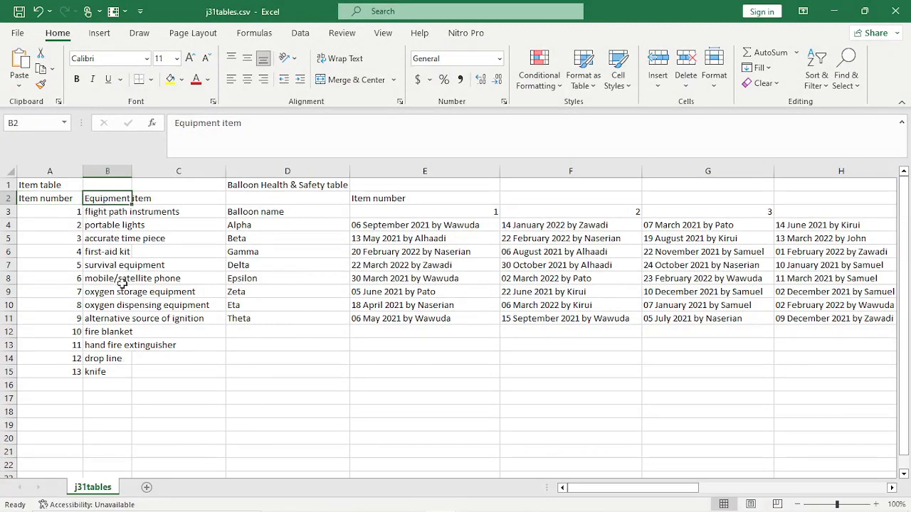
mouse_move(288, 510)
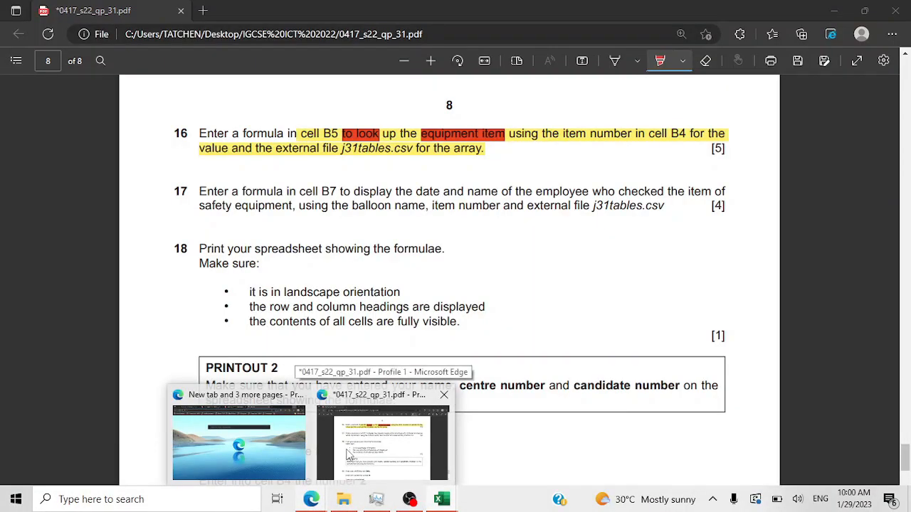
left_click(348, 455)
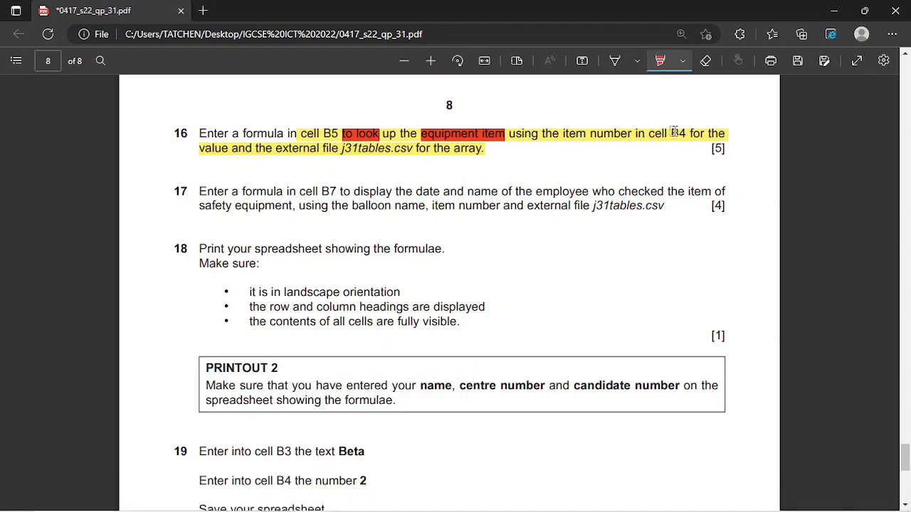
left_click_drag(645, 136, 691, 140)
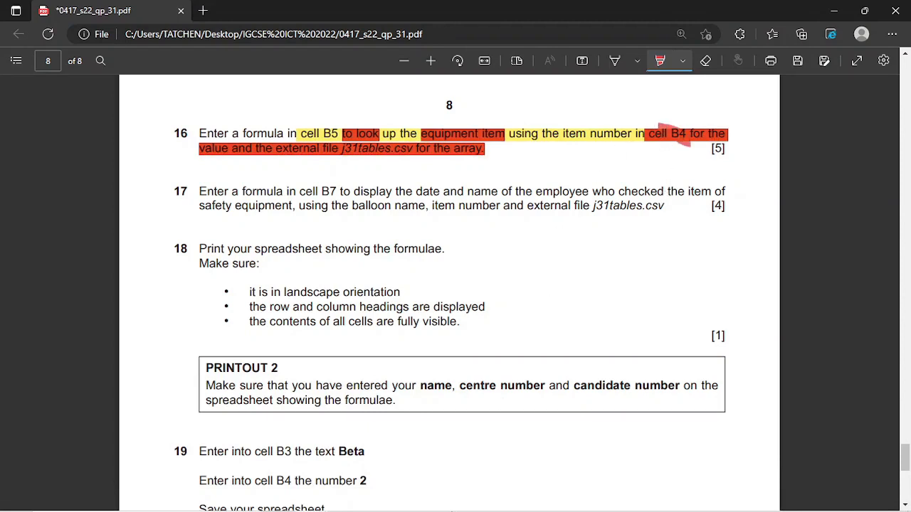
left_click(441, 501)
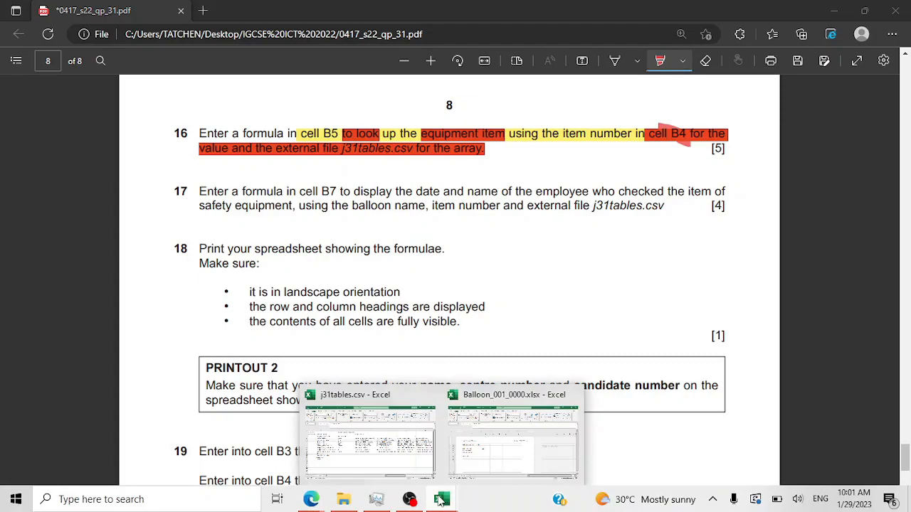
mouse_move(462, 454)
mouse_move(388, 459)
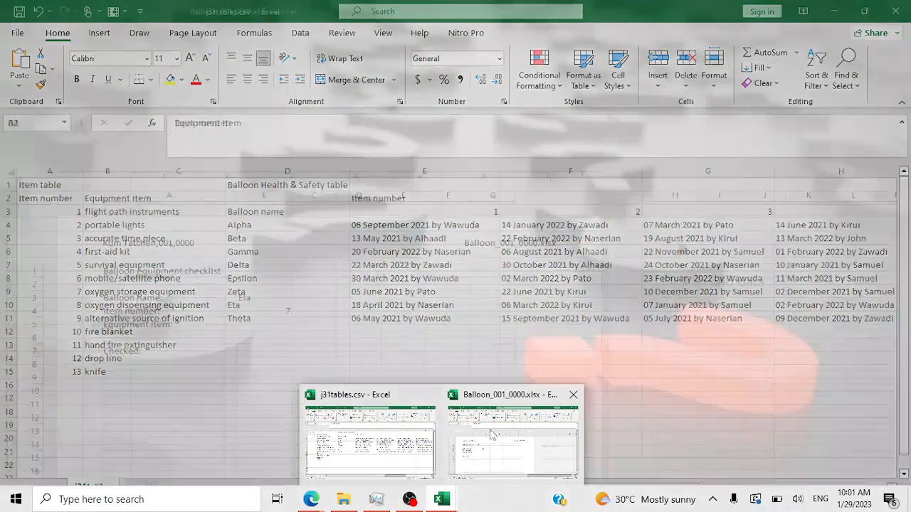
- Check item number 7 in B4 of the checklist against j31tables.csv's Item number column
left_click(490, 433)
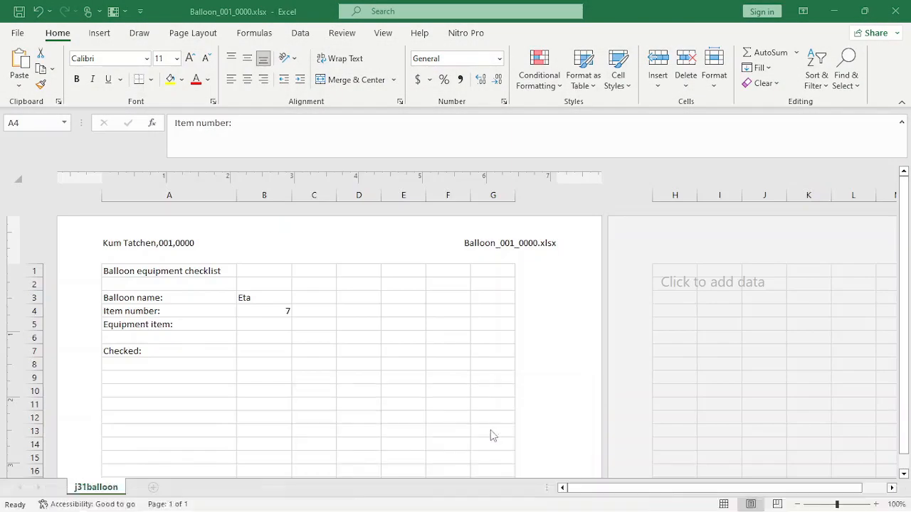
left_click(264, 309)
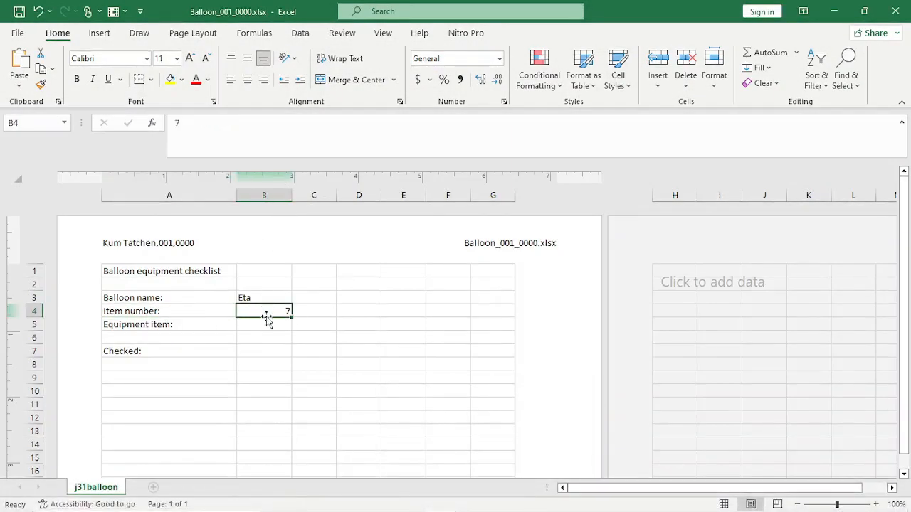
left_click(834, 11)
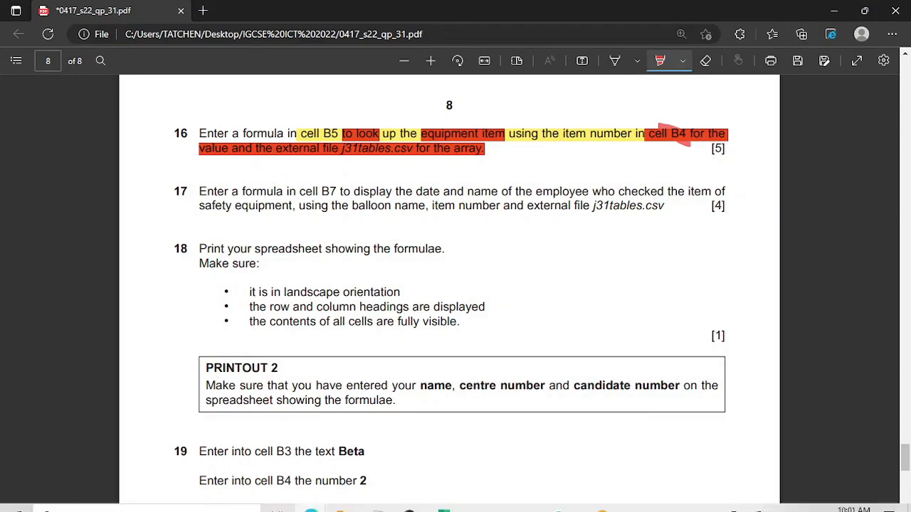
mouse_move(409, 501)
mouse_move(450, 500)
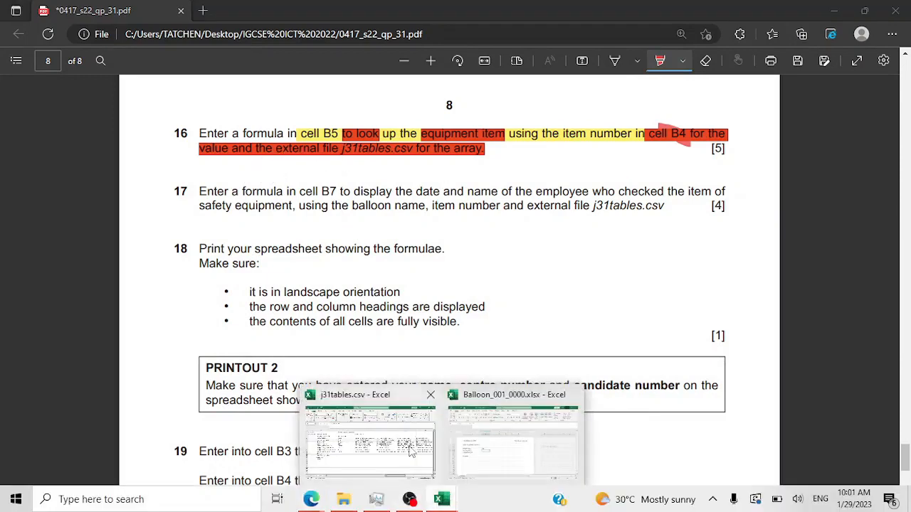
left_click(413, 453)
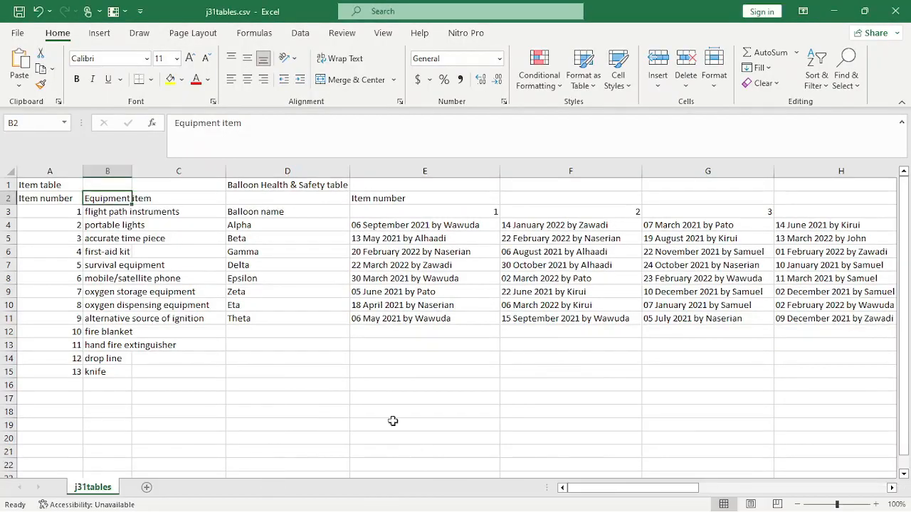
left_click(62, 197)
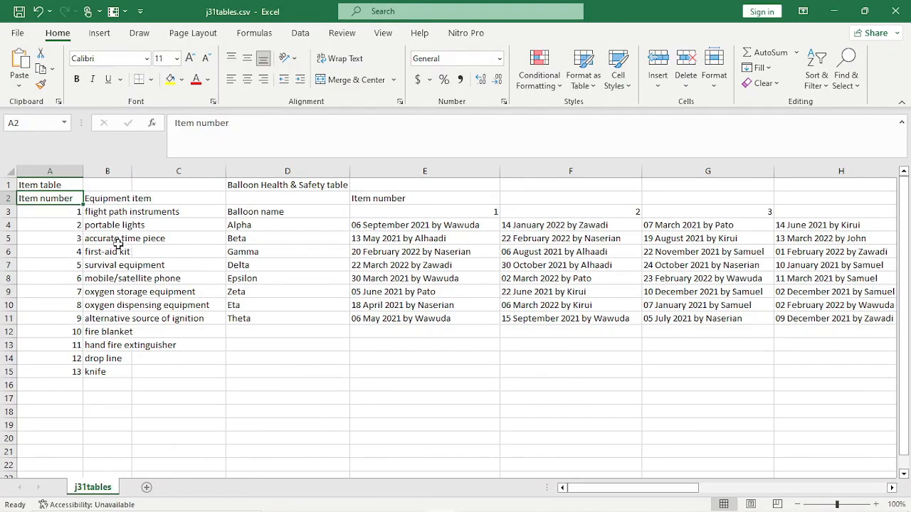
- Select B5 beside Equipment item, glance at j31tables.csv, and return to Balloon_001_0000.xlsx
mouse_move(367, 504)
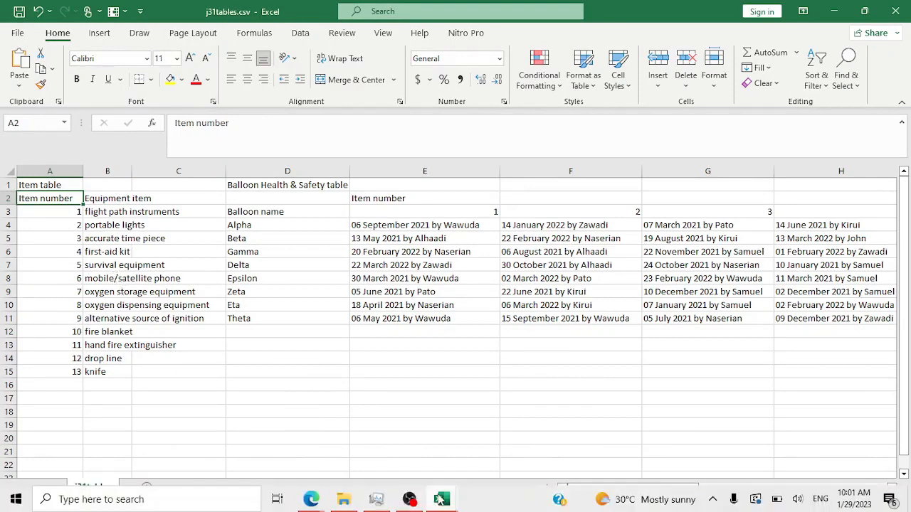
mouse_move(441, 500)
left_click(496, 442)
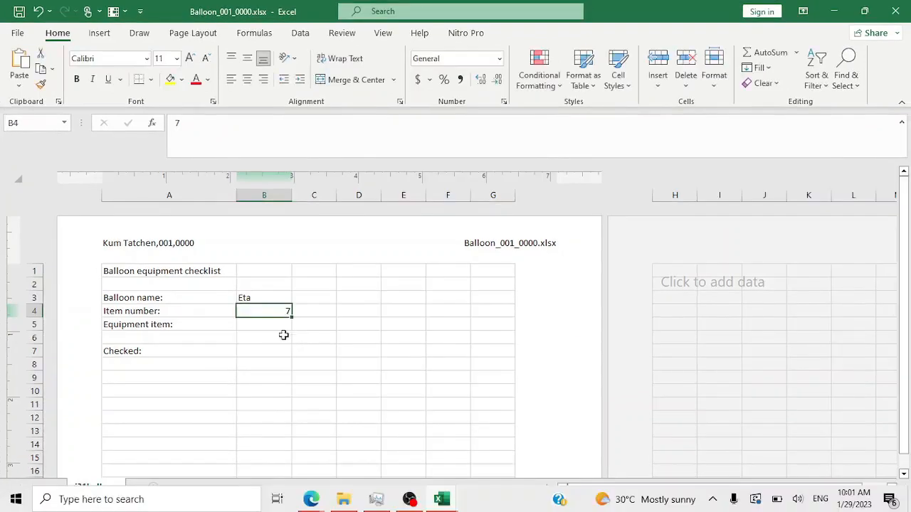
left_click(276, 337)
left_click(271, 324)
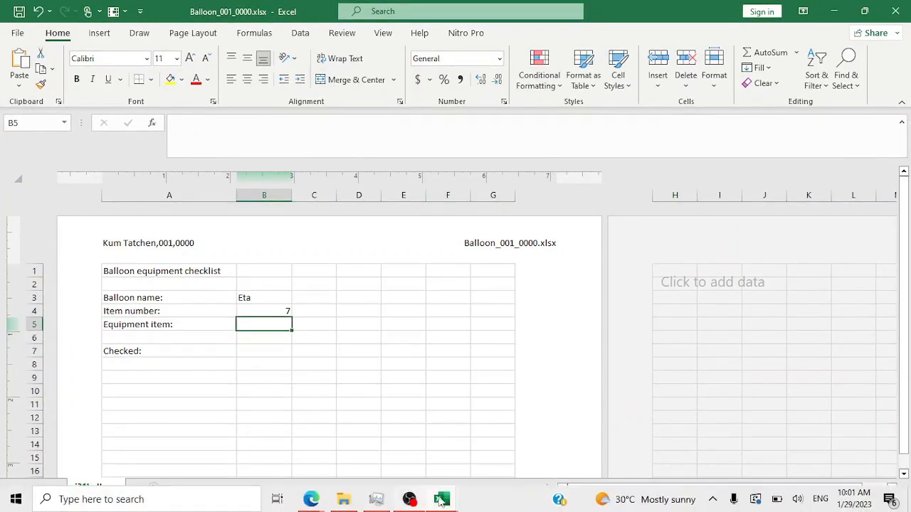
left_click(444, 500)
left_click(430, 480)
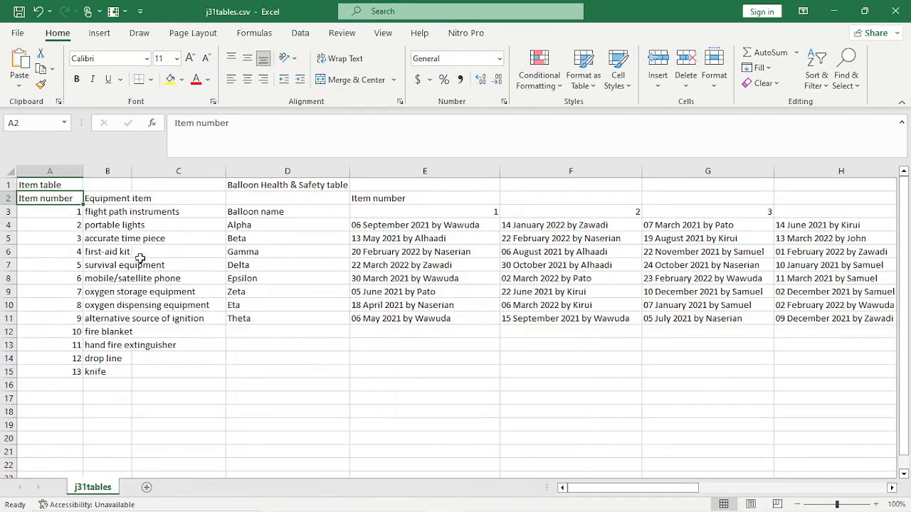
mouse_move(439, 501)
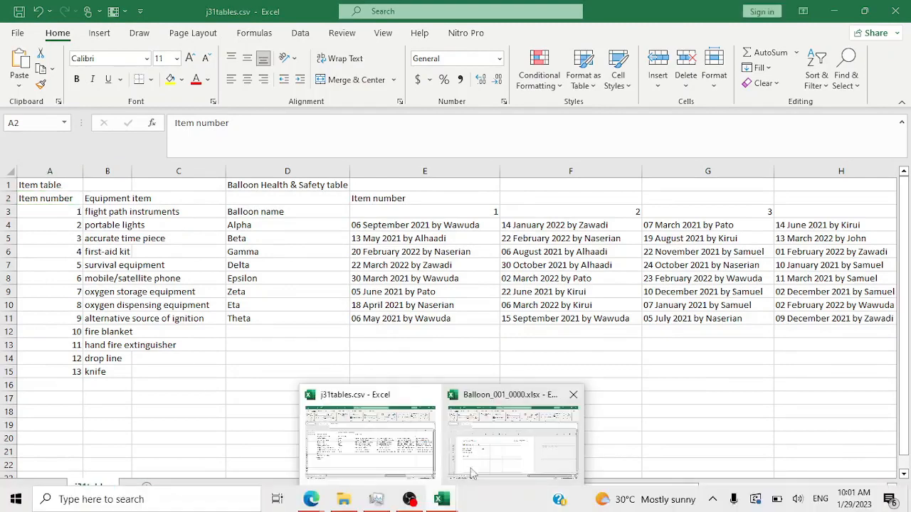
left_click(486, 460)
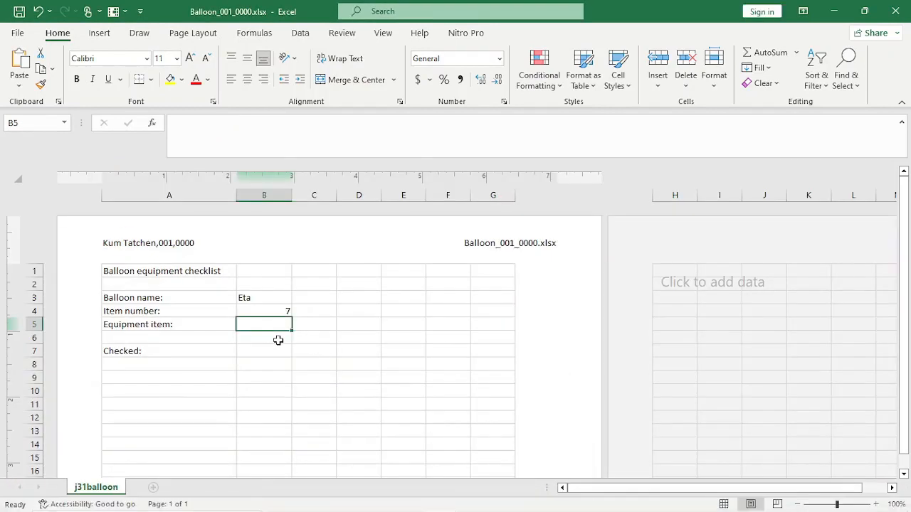
- Start the B5 formula as =VLOOKUP(B4, using the item number in B4 as lookup value
type("V")
key("BackSpace")
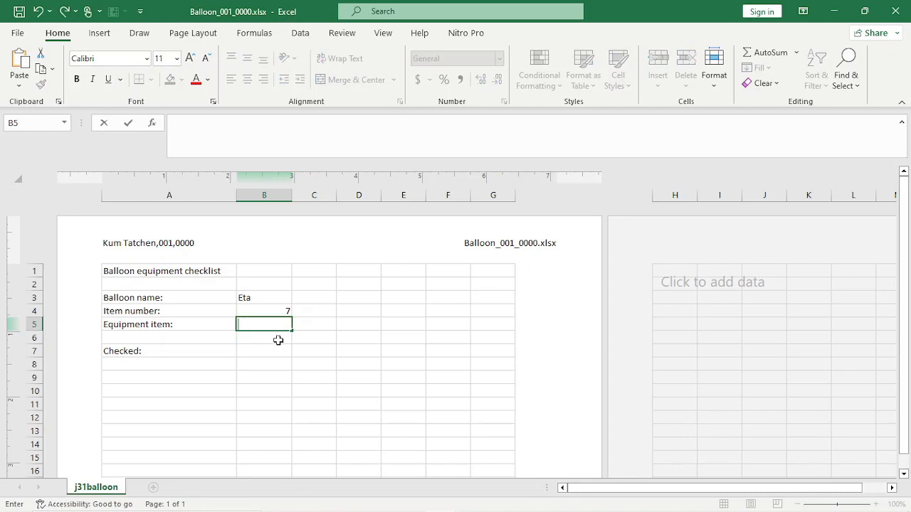
type("-")
key("BackSpace")
type("-")
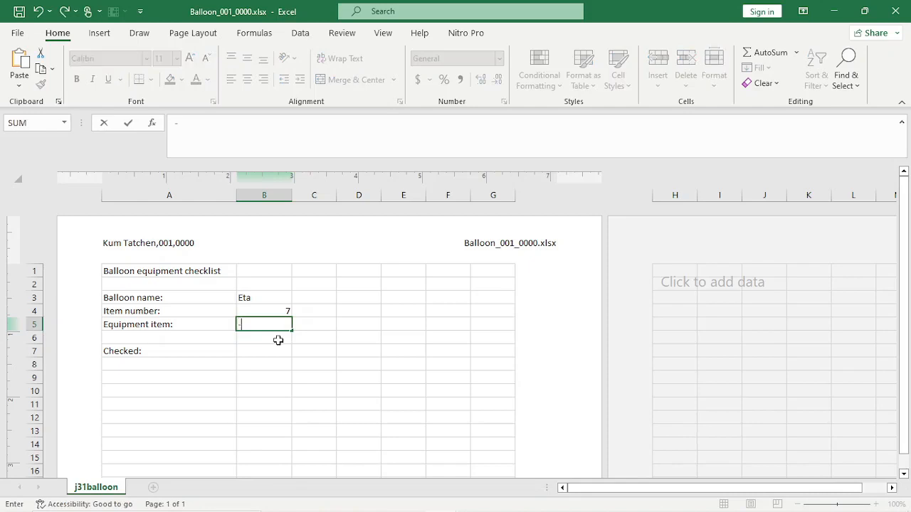
key("BackSpace")
type("=Vl")
double_click(280, 341)
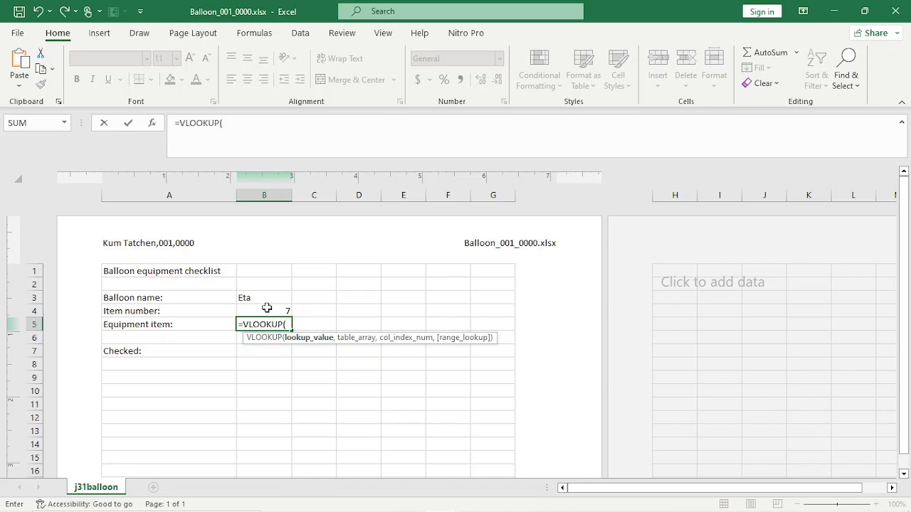
left_click(266, 308)
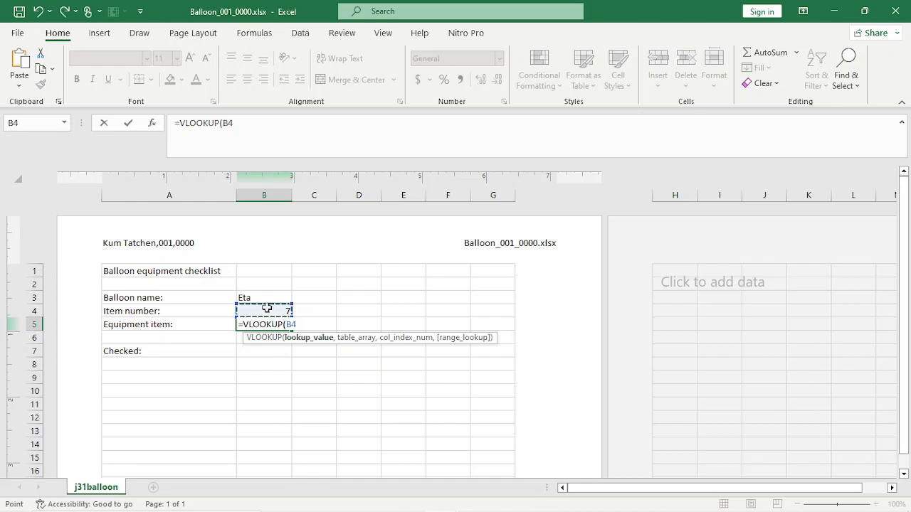
type(",")
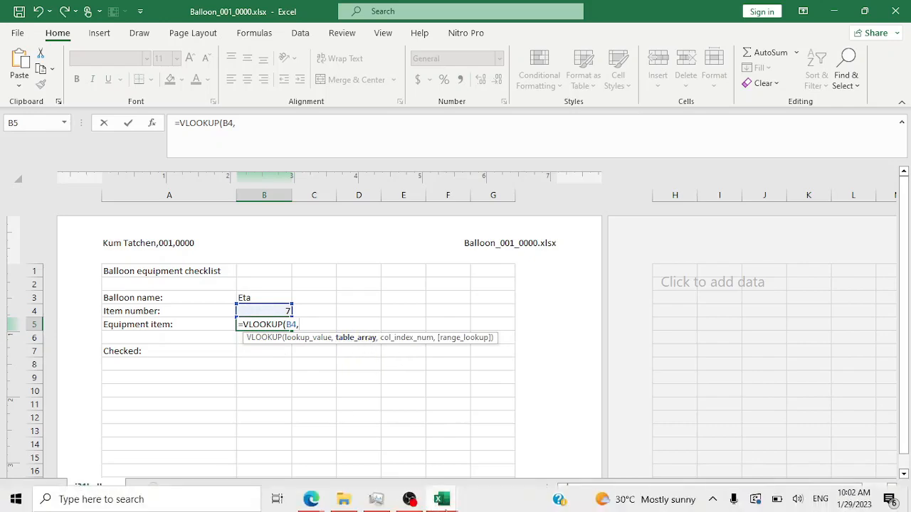
left_click(450, 502)
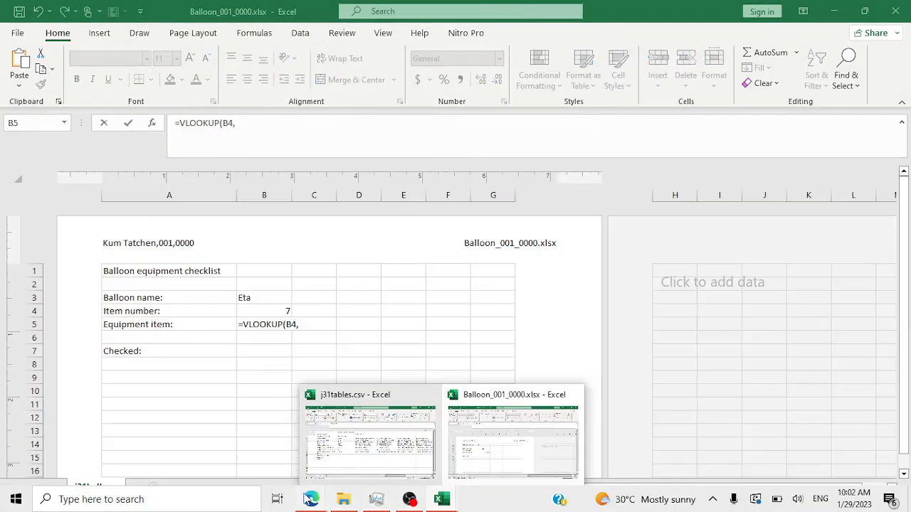
mouse_move(311, 500)
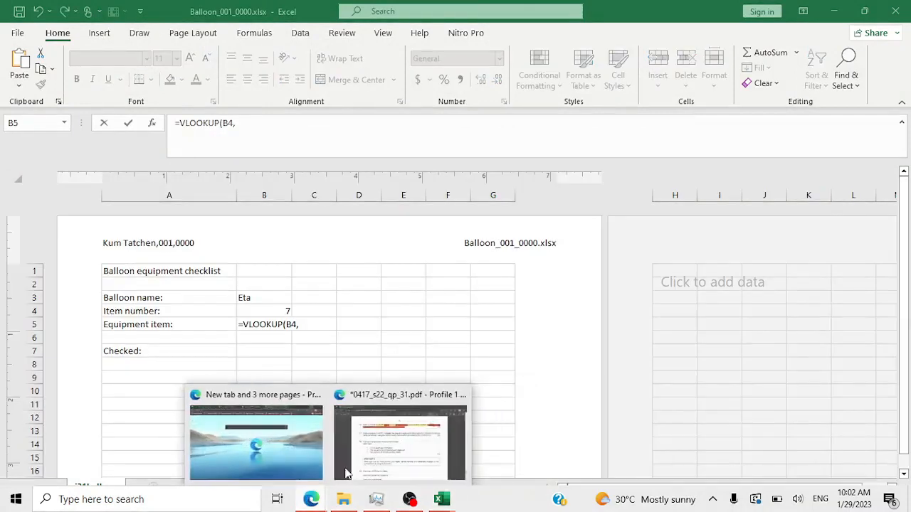
mouse_move(379, 445)
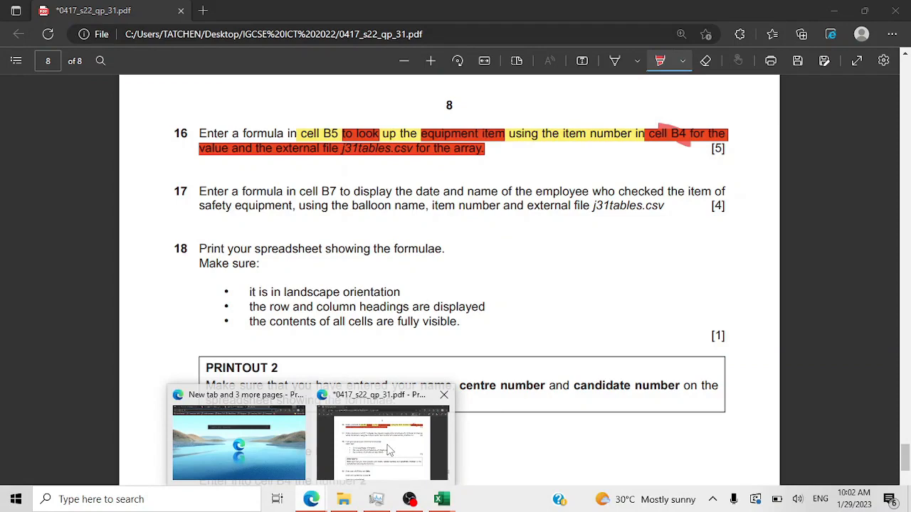
left_click(451, 502)
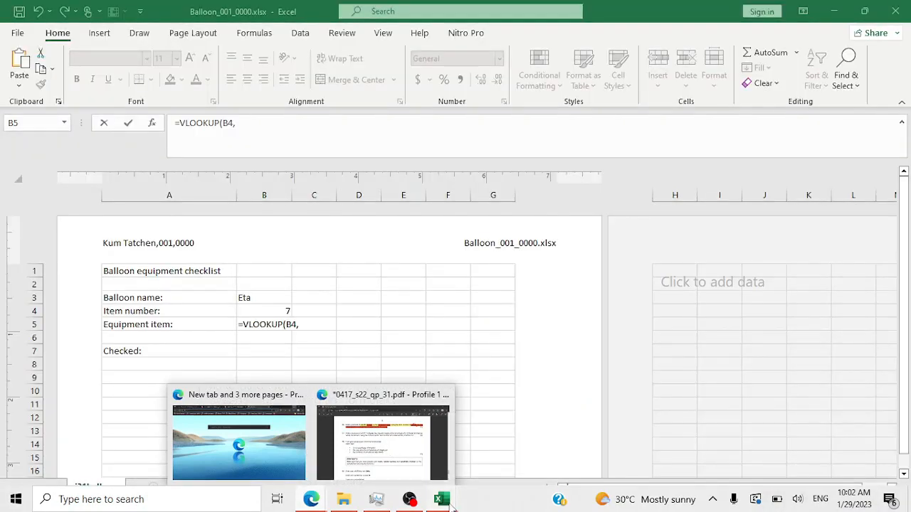
- Select j31tables.csv's A2:C15 as the table array, giving =VLOOKUP(B4,[j31tables.csv]j31tables!$A$2:$C$15
mouse_move(453, 505)
left_click(384, 435)
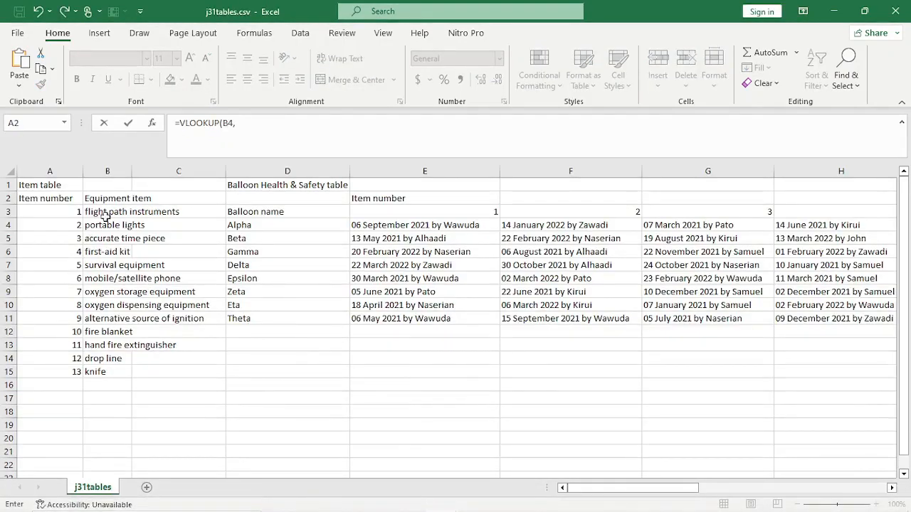
left_click_drag(47, 199, 173, 374)
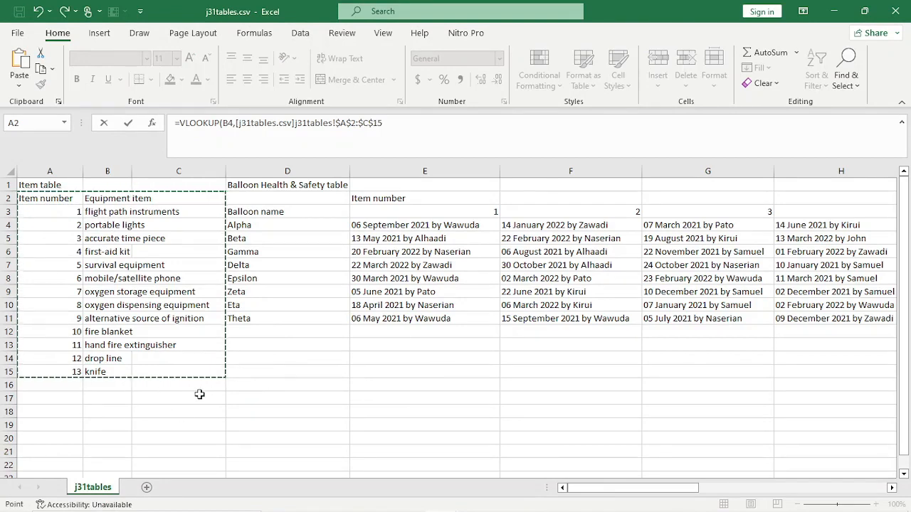
mouse_move(438, 509)
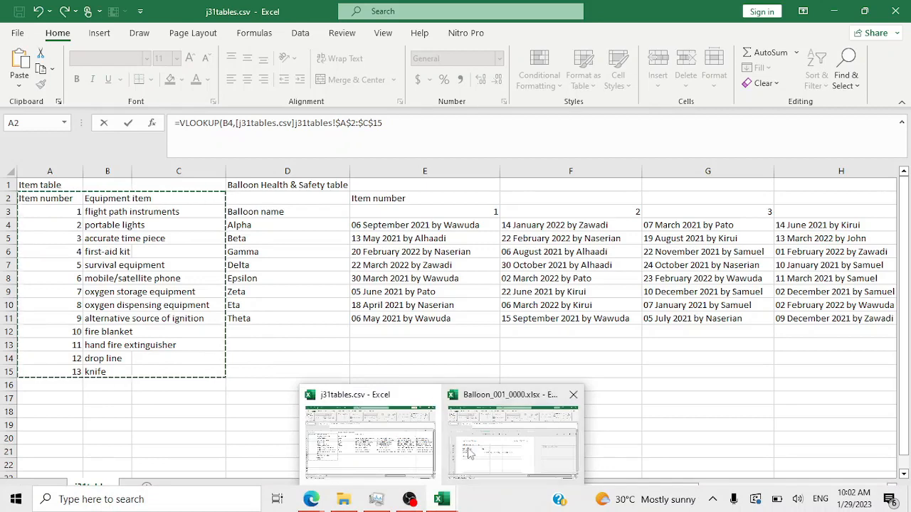
mouse_move(470, 453)
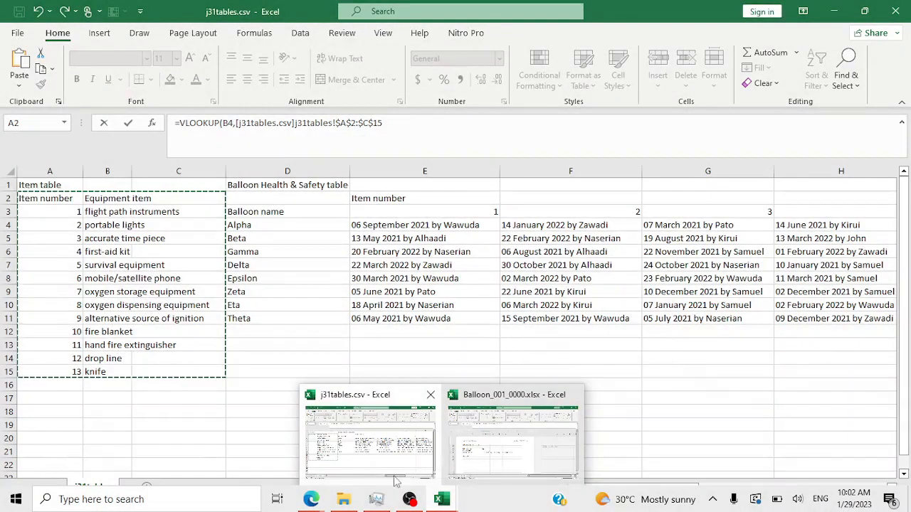
left_click(423, 455)
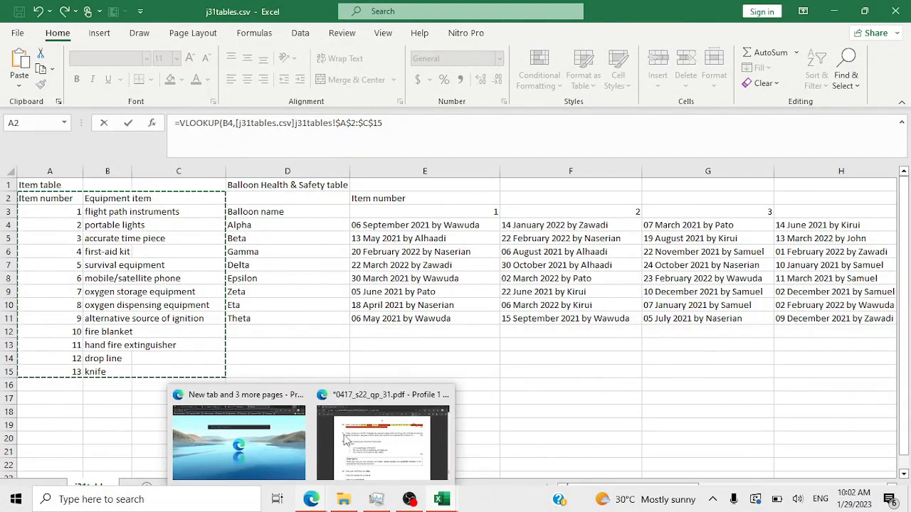
- Reread question 16 in the exam PDF, then return to Balloon_001_0000.xlsx
left_click(346, 441)
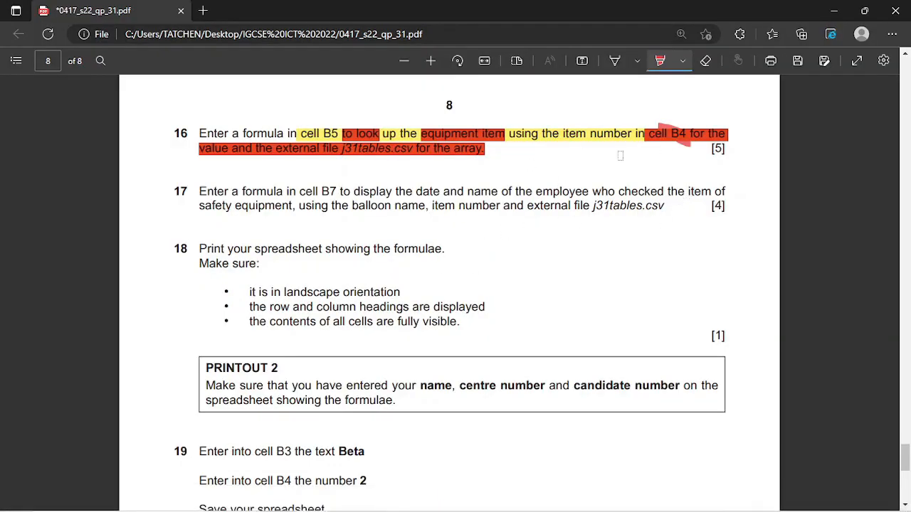
mouse_move(427, 506)
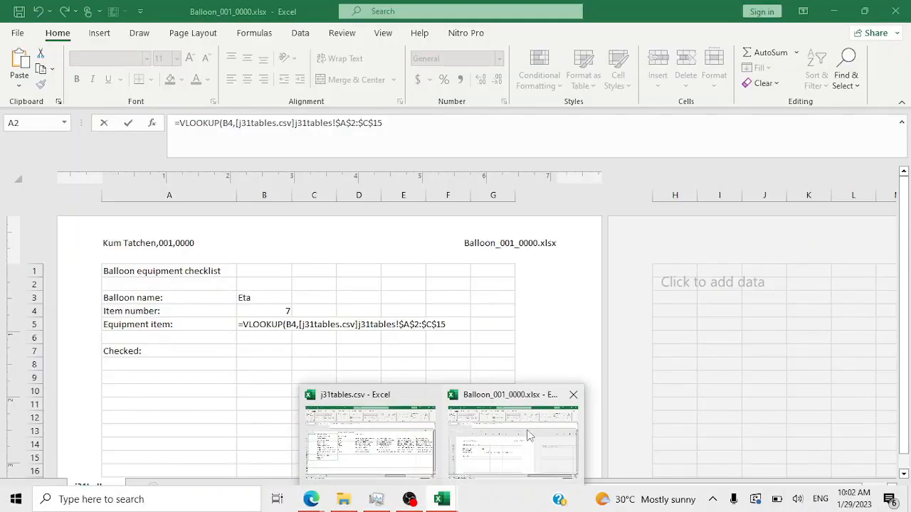
left_click(534, 427)
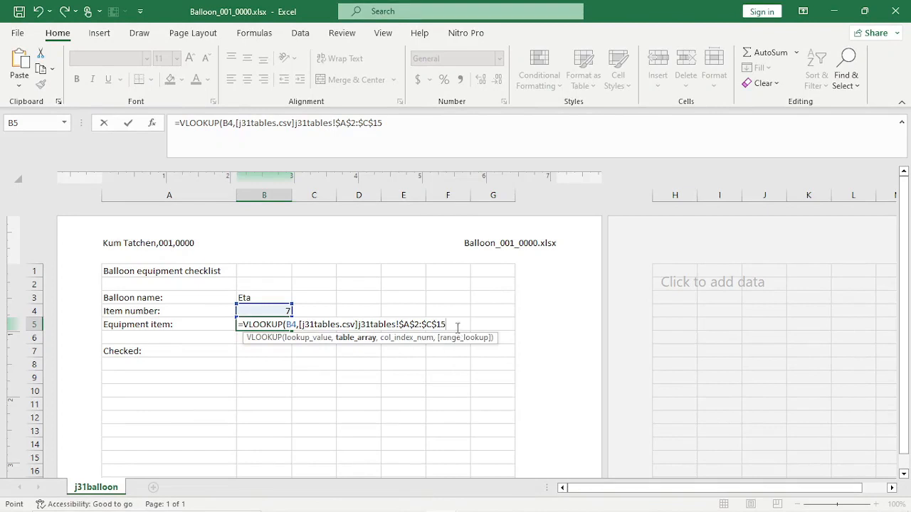
- Glance at the j31tables.csv workbook, then return to the Balloon workbook's B5 formula
mouse_move(344, 500)
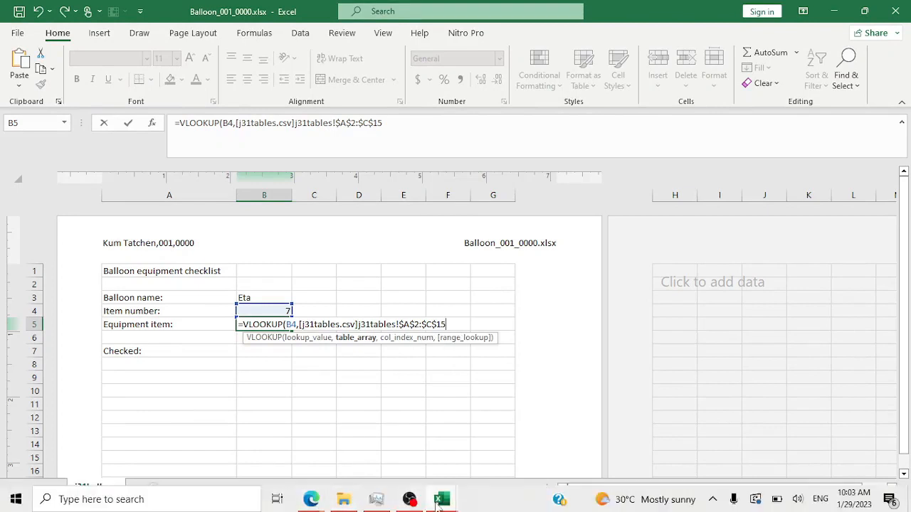
left_click(441, 499)
left_click(389, 430)
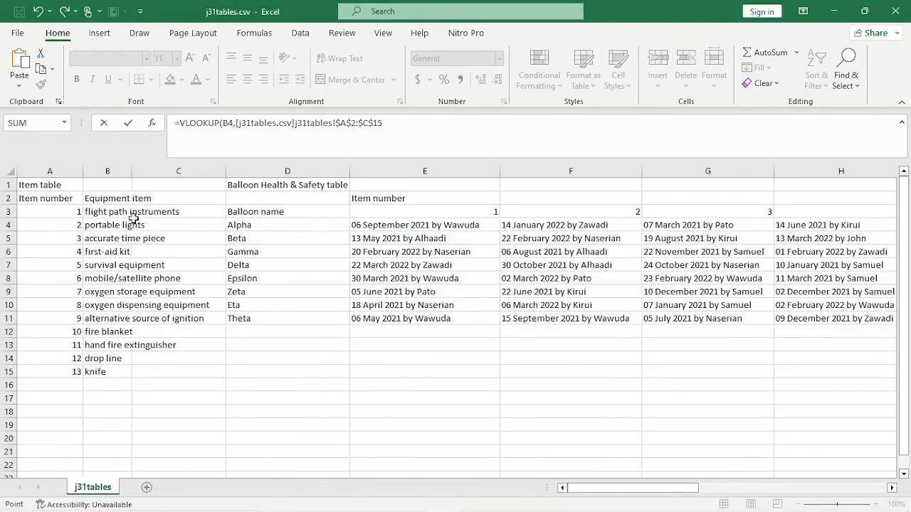
mouse_move(535, 503)
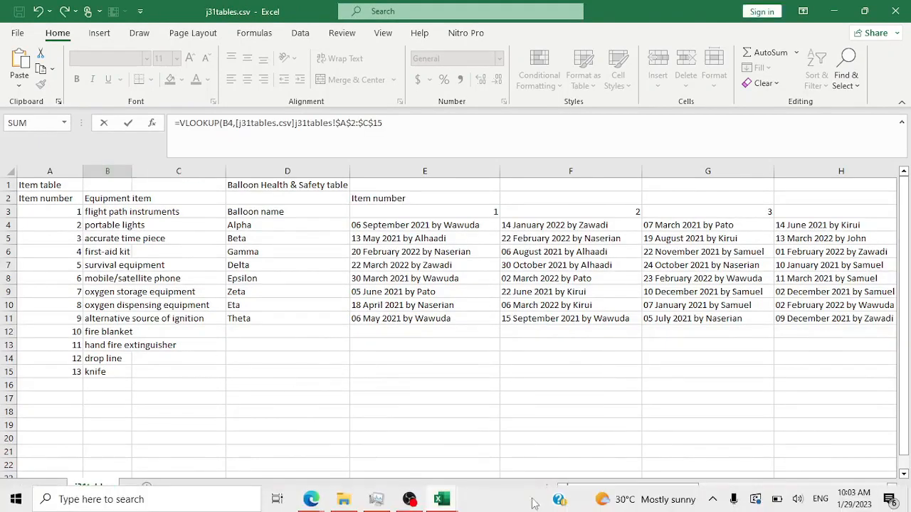
left_click(451, 501)
left_click(519, 450)
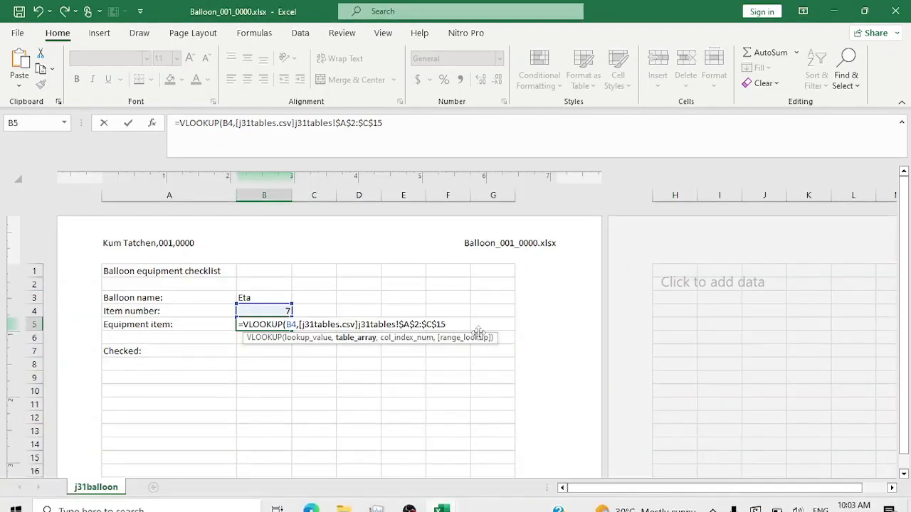
- Add column index 2 and FALSE exact match to B5's VLOOKUP, then commit it
type(",")
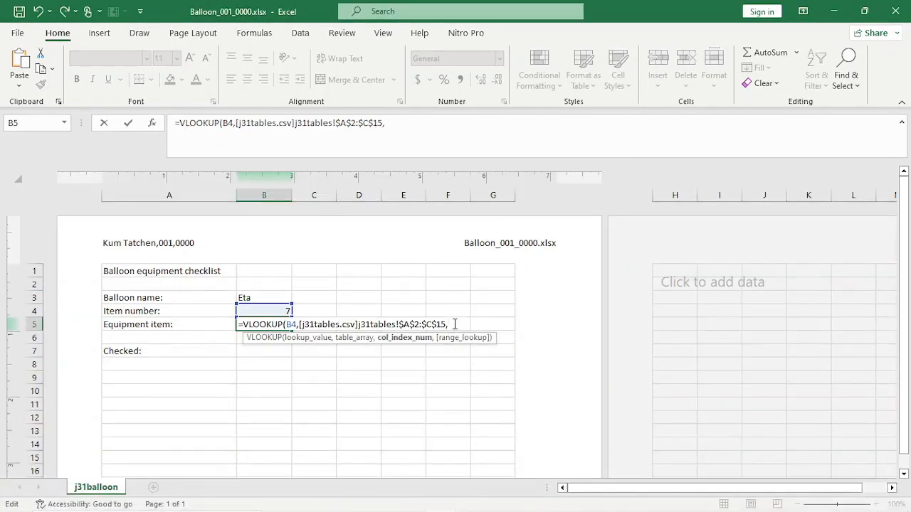
type("2,")
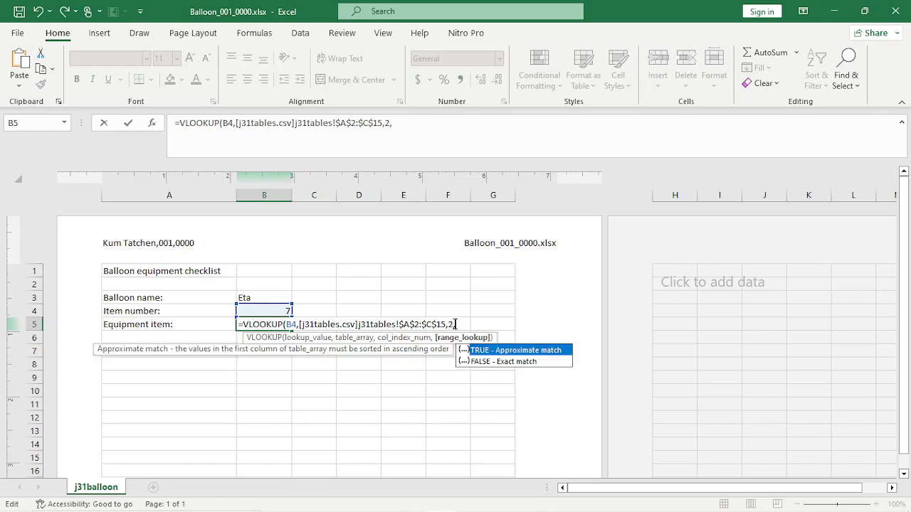
left_click(477, 362)
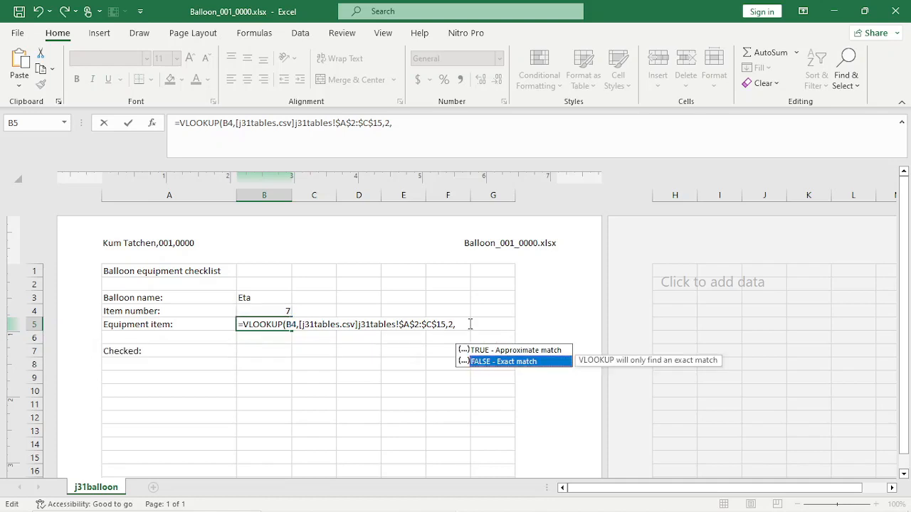
key("Return")
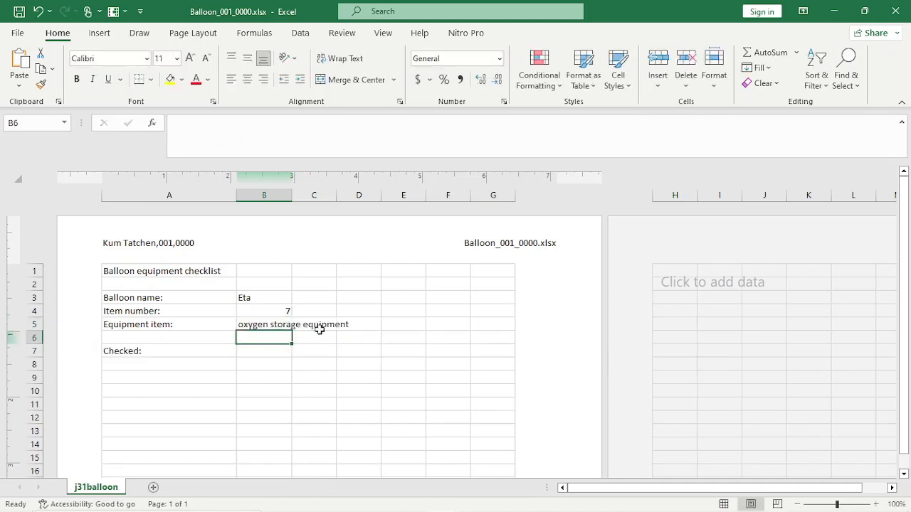
- Edit B5's VLOOKUP to use 0 as its range_lookup argument
left_click(284, 325)
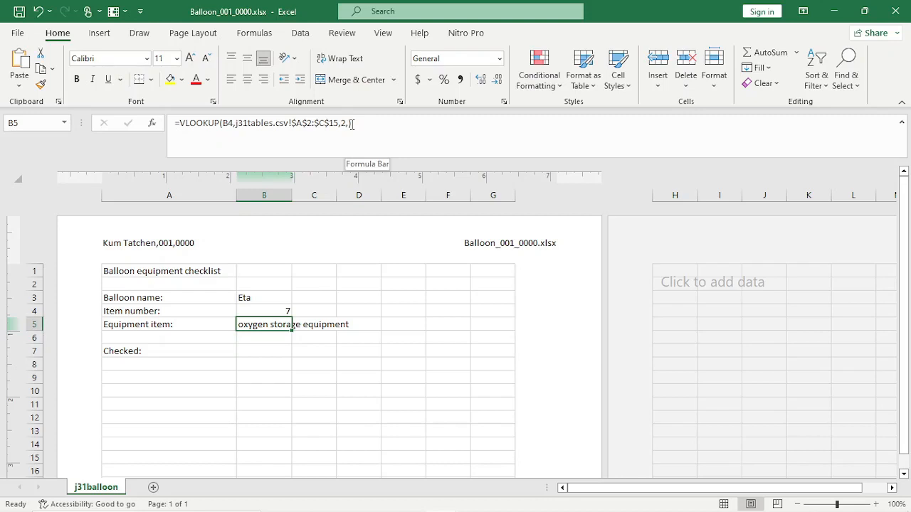
left_click(348, 123)
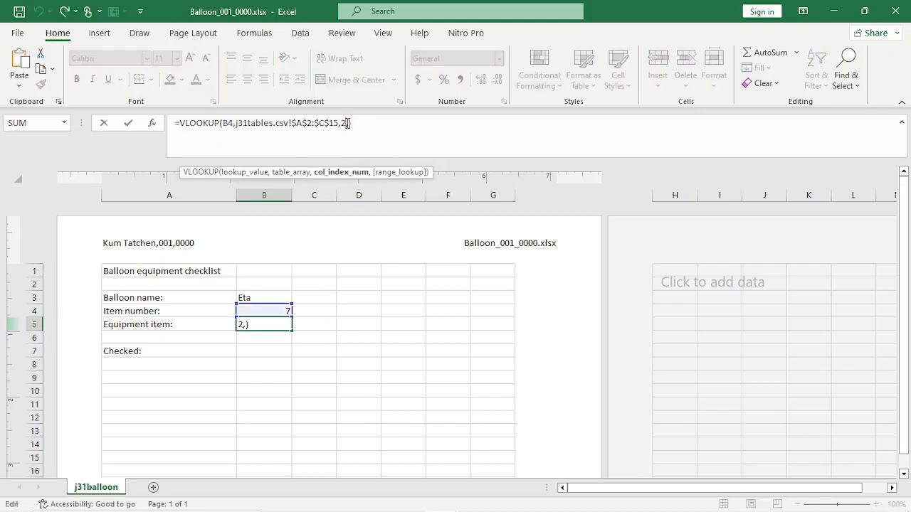
type("0")
key("Return")
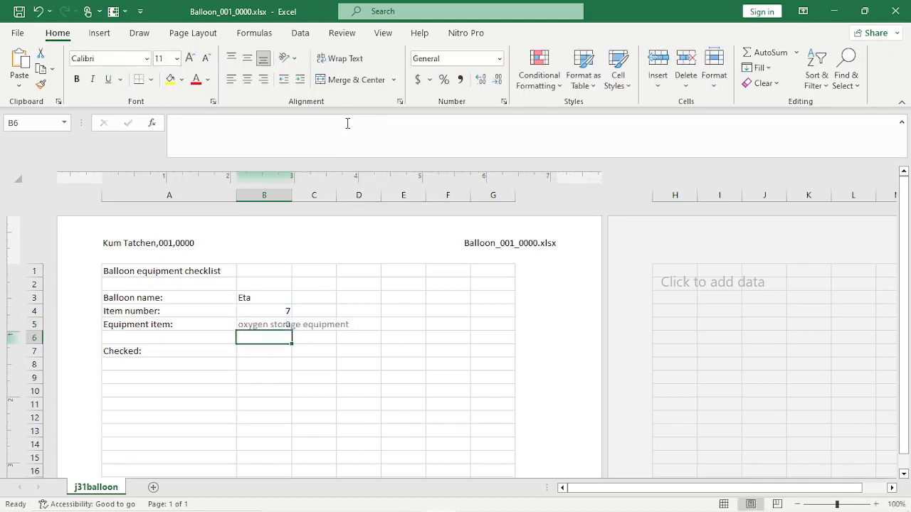
- Widen column B so 'oxygen storage equipment' fits fully in B5
left_click(264, 326)
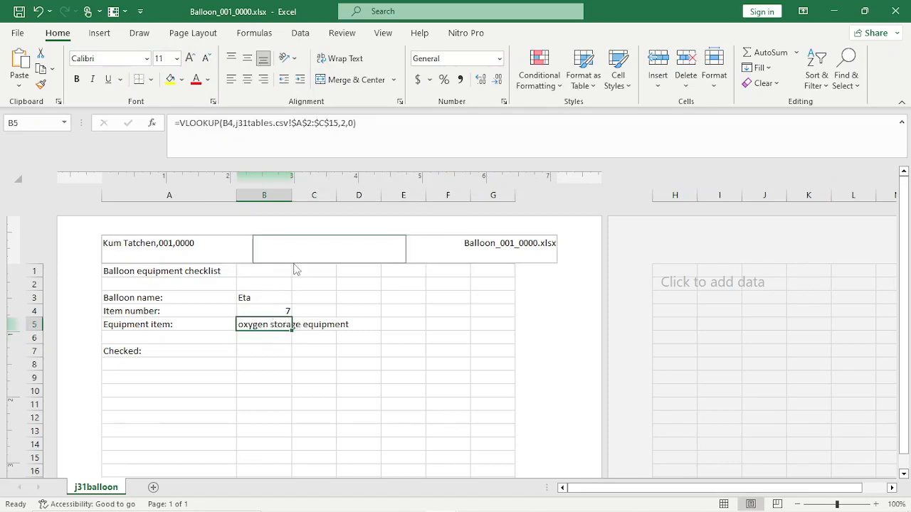
left_click_drag(292, 191, 356, 206)
left_click(402, 310)
left_click(296, 326)
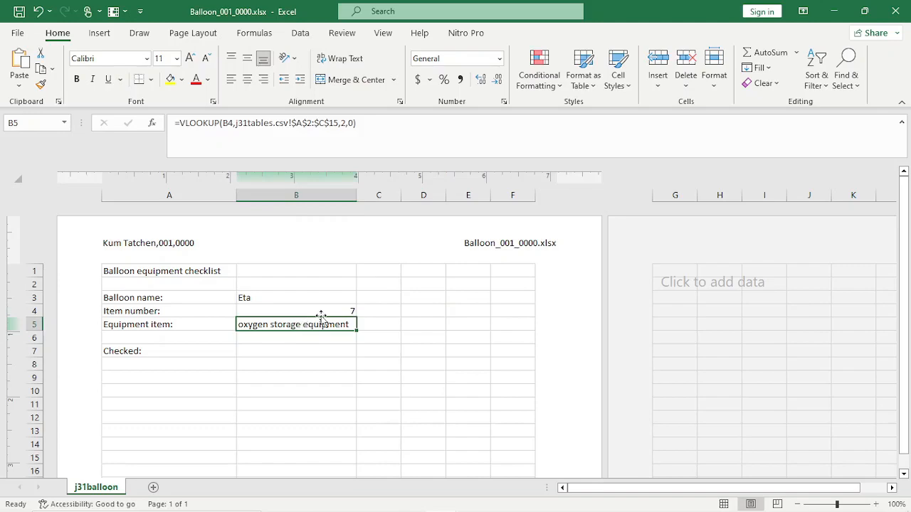
mouse_move(394, 505)
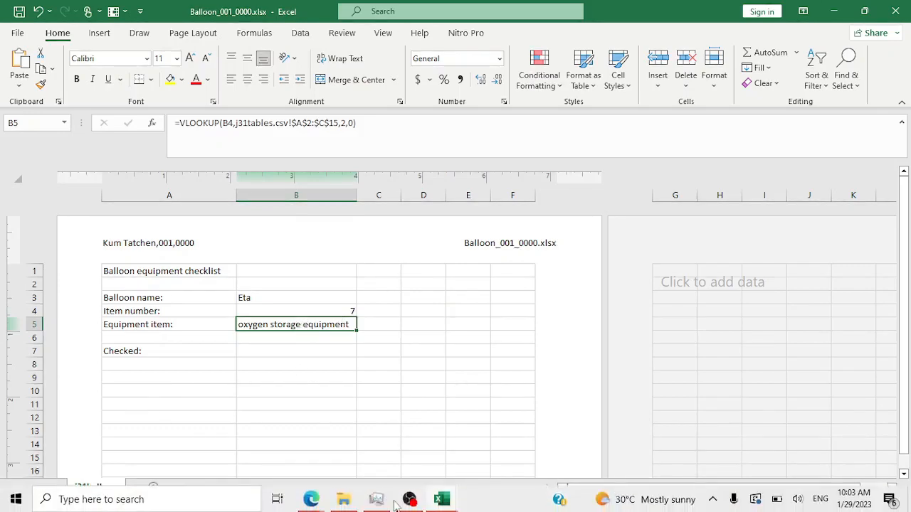
left_click(317, 502)
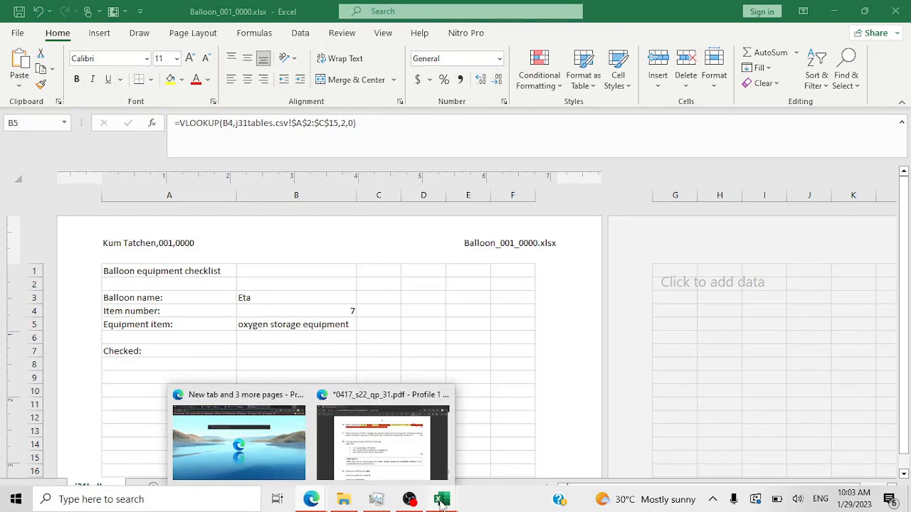
mouse_move(441, 502)
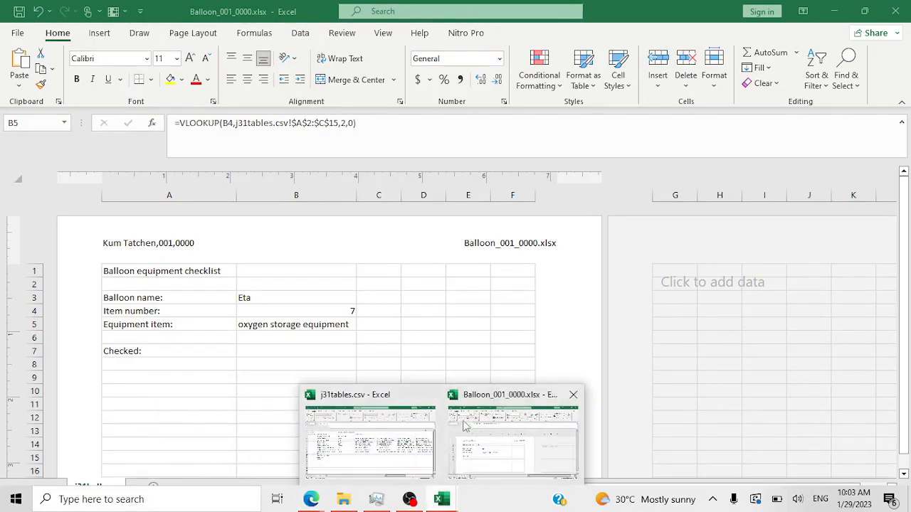
left_click(384, 445)
left_click(70, 290)
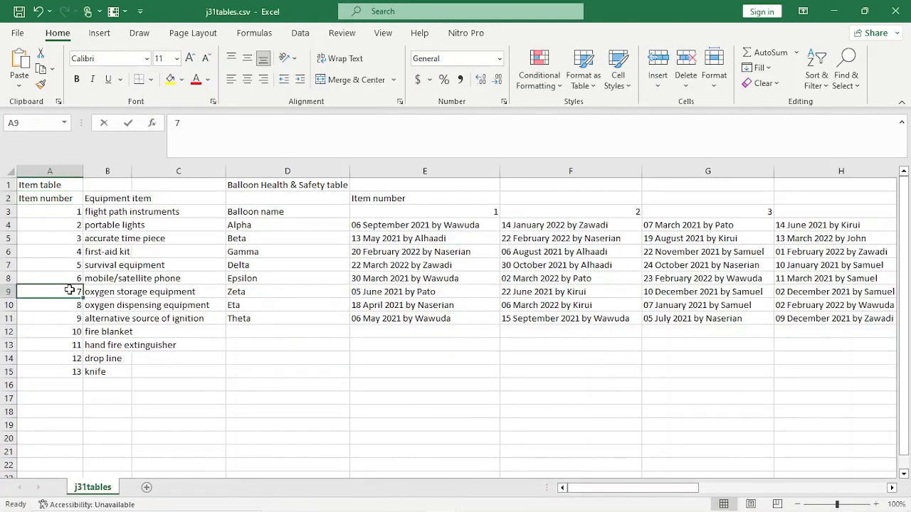
left_click(137, 292)
left_click(125, 293)
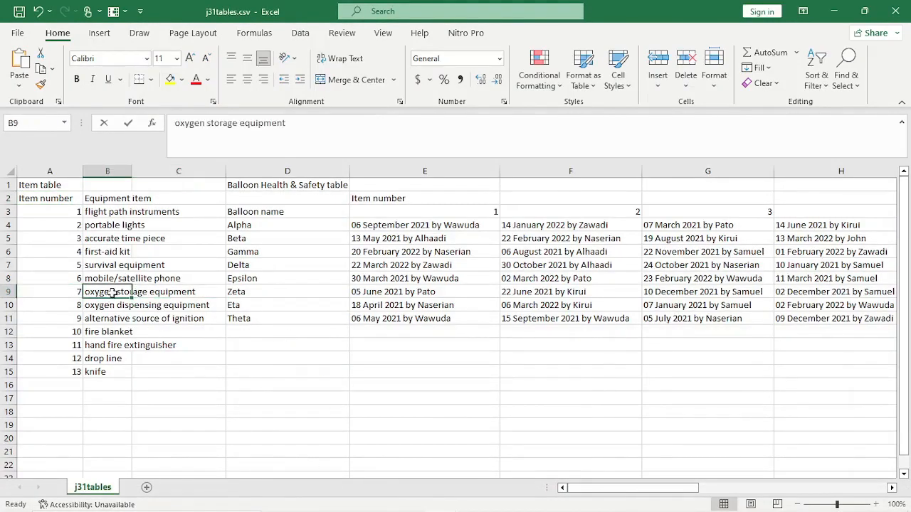
mouse_move(454, 501)
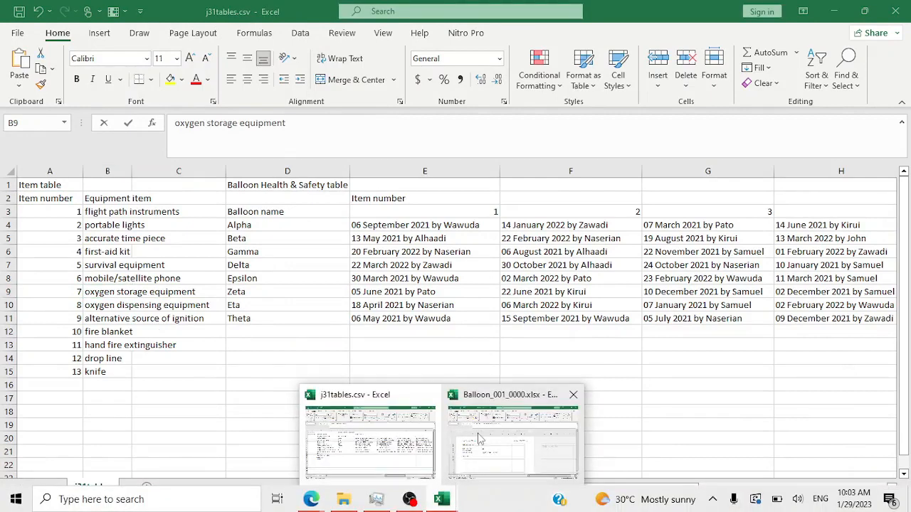
left_click(479, 439)
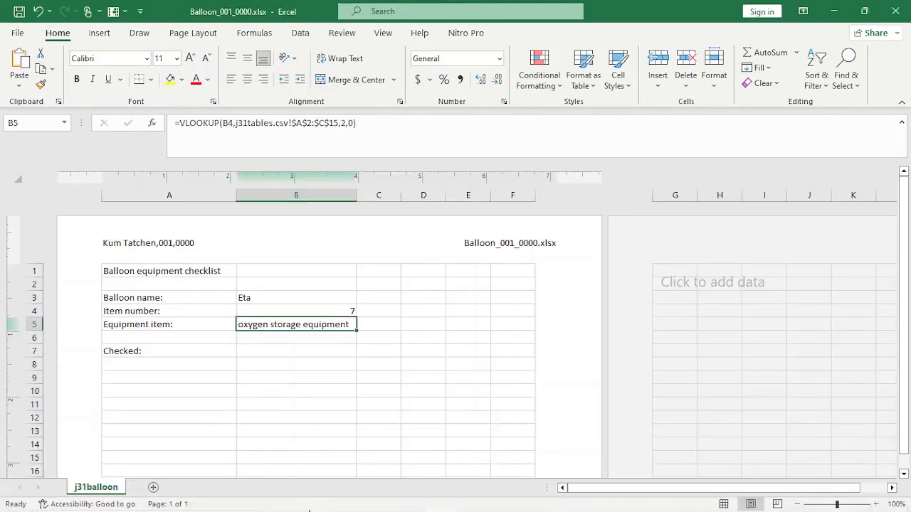
- Draw a red ink tick beside question 16 in the exam PDF
mouse_move(311, 499)
left_click(371, 440)
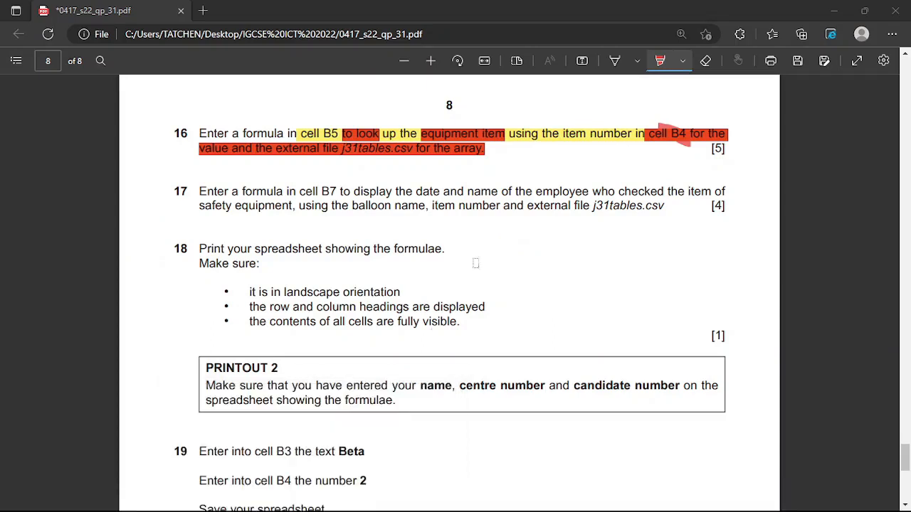
left_click(615, 60)
left_click_drag(687, 141, 723, 93)
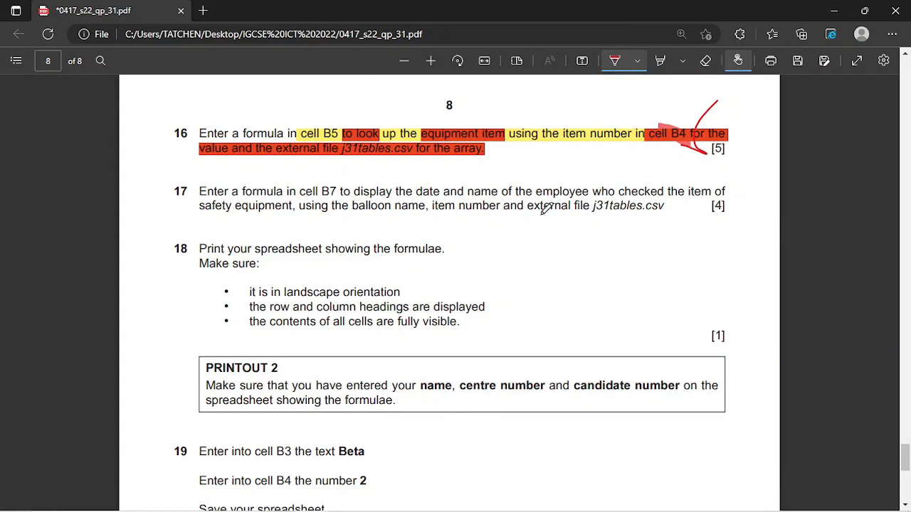
left_click(659, 62)
- Highlight 'cell B7', the date-and-name phrase and 'using the balloon name' in yellow
left_click(683, 60)
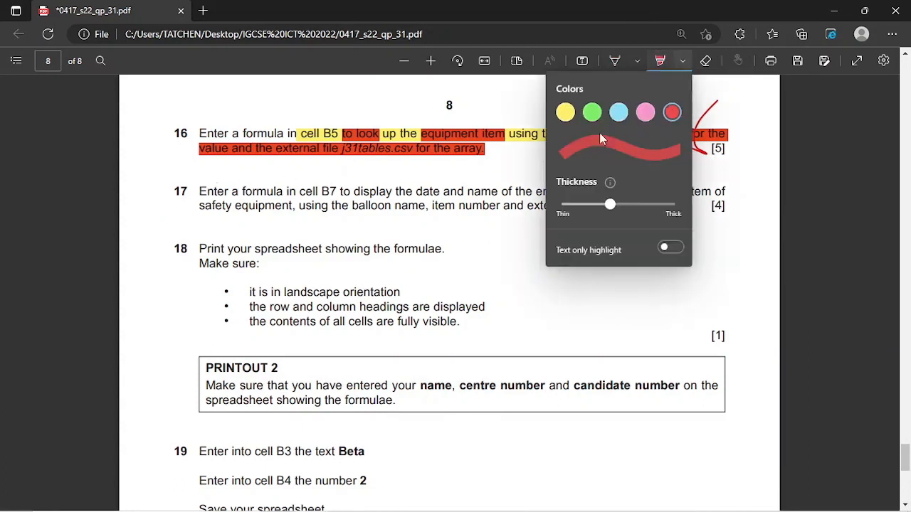
left_click(565, 114)
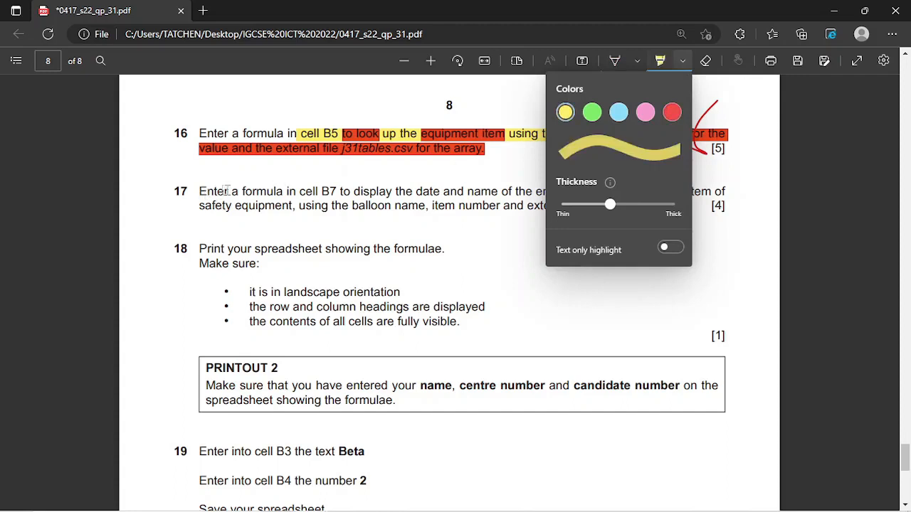
left_click_drag(300, 192, 334, 195)
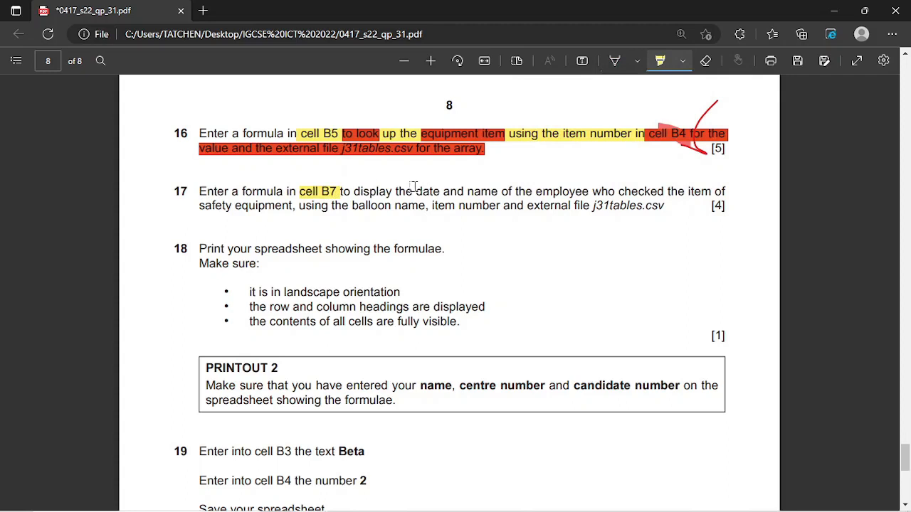
left_click_drag(415, 191, 710, 191)
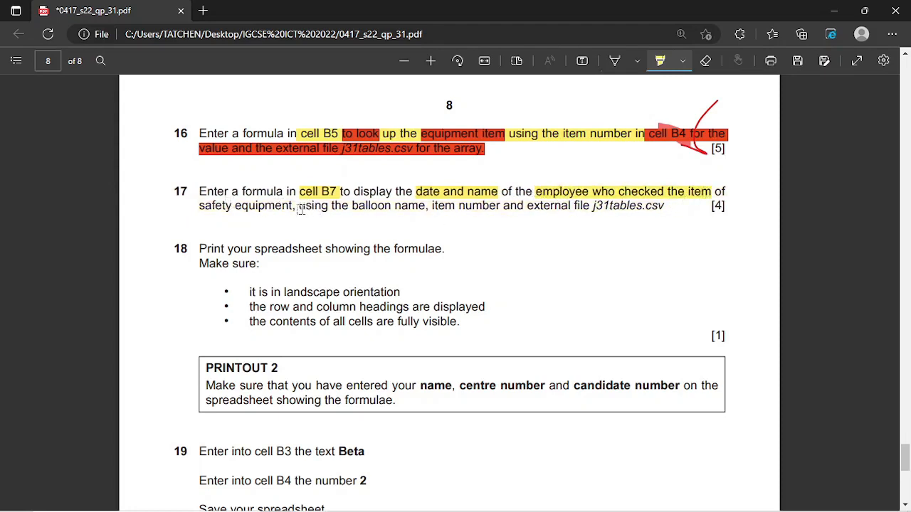
left_click_drag(297, 206, 665, 207)
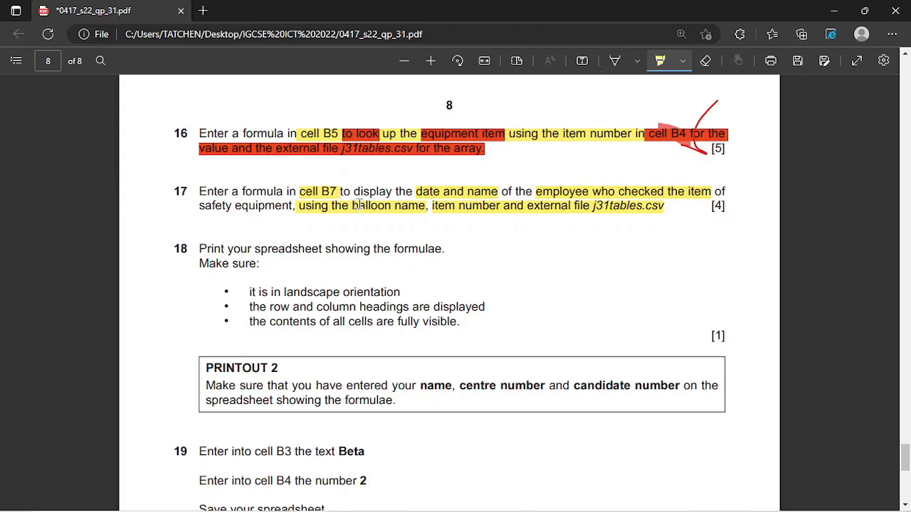
mouse_move(469, 511)
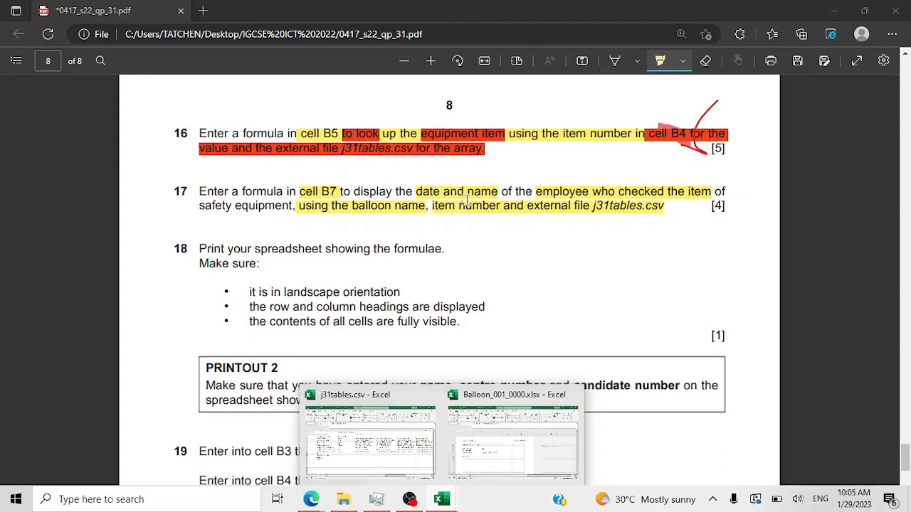
- Inspect j31tables.csv's Balloon name and item number 1-3 column headings
left_click(399, 446)
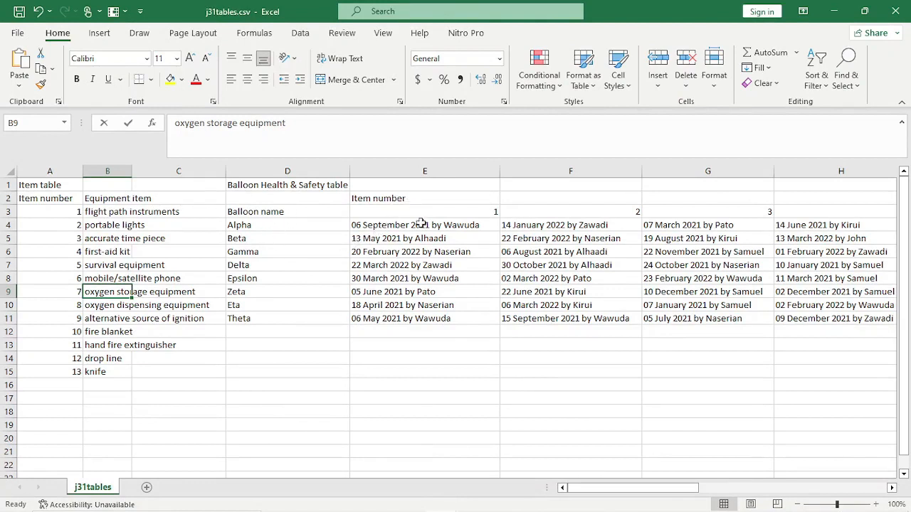
left_click(364, 226)
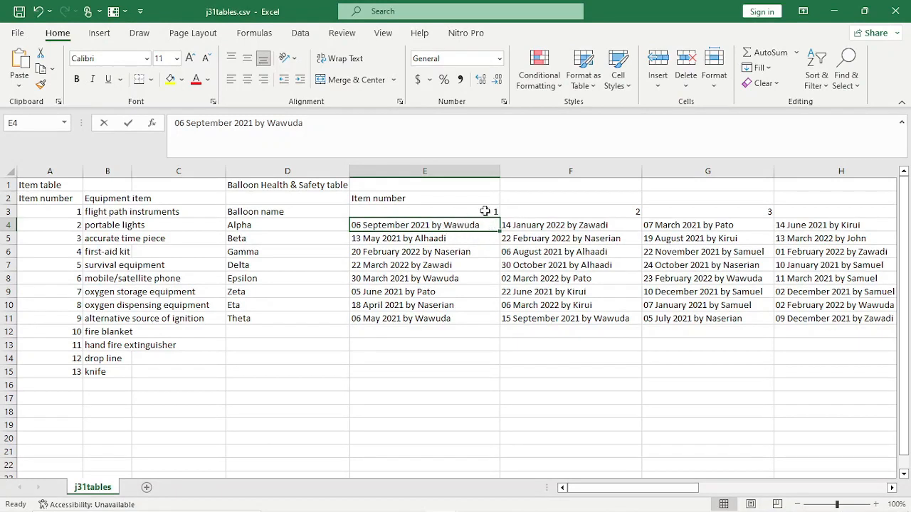
left_click(278, 212)
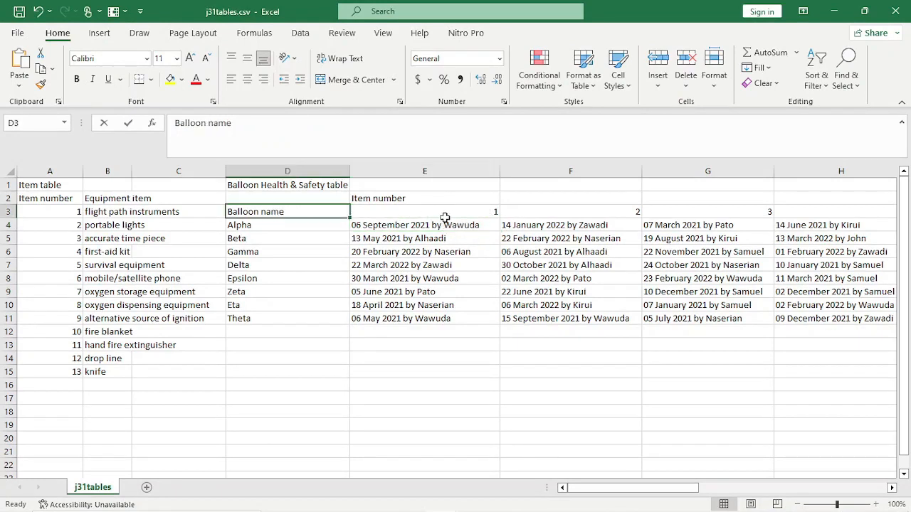
left_click(470, 215)
left_click(620, 214)
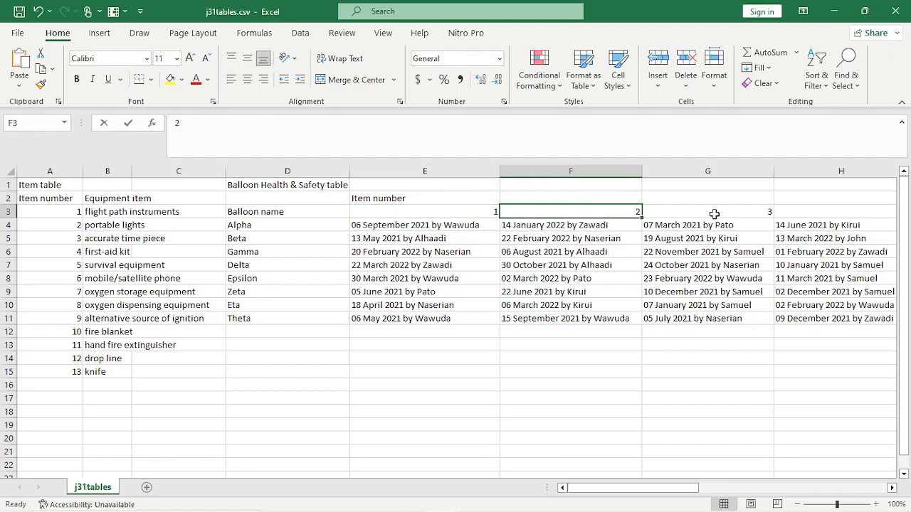
left_click(714, 212)
left_click_drag(687, 489, 546, 477)
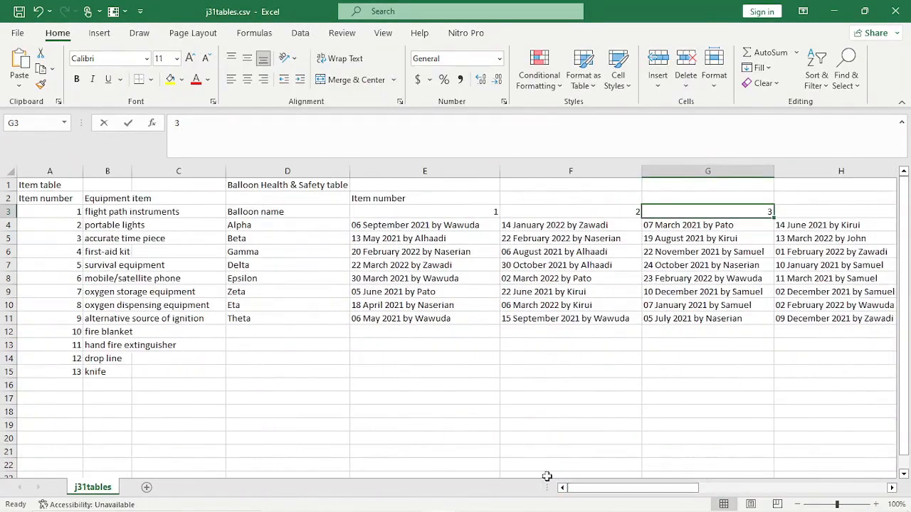
- Bring the exam question PDF back to the front to reread it
mouse_move(331, 507)
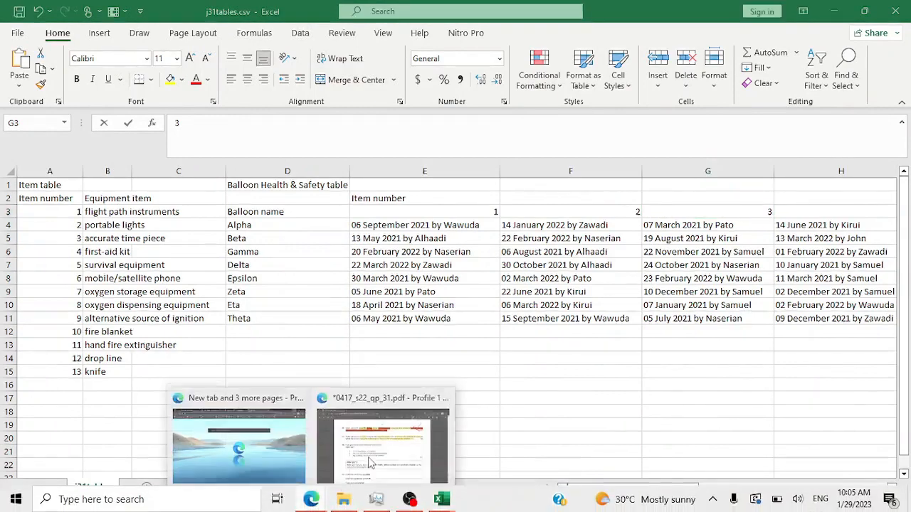
mouse_move(382, 437)
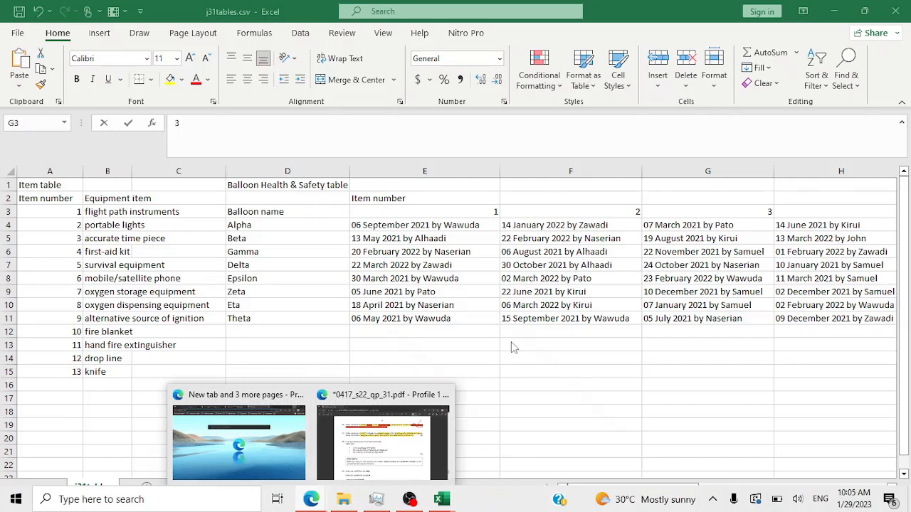
mouse_move(431, 374)
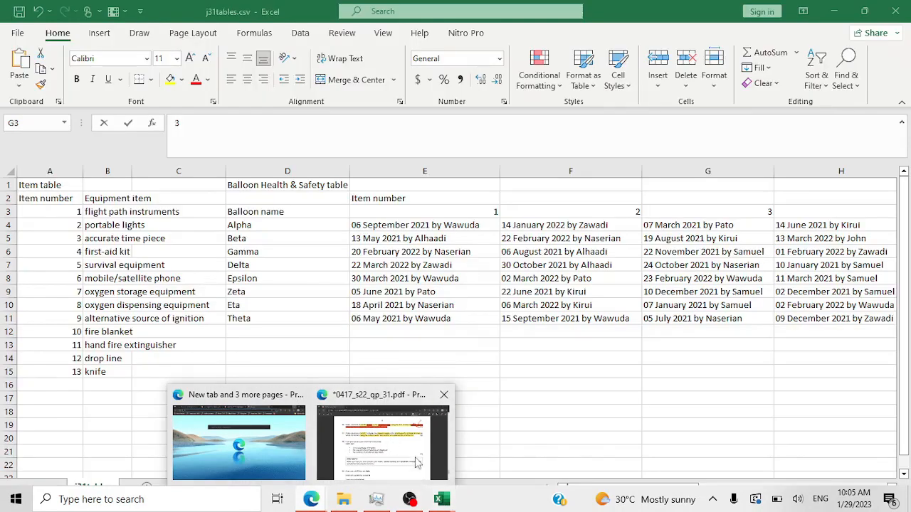
mouse_move(420, 454)
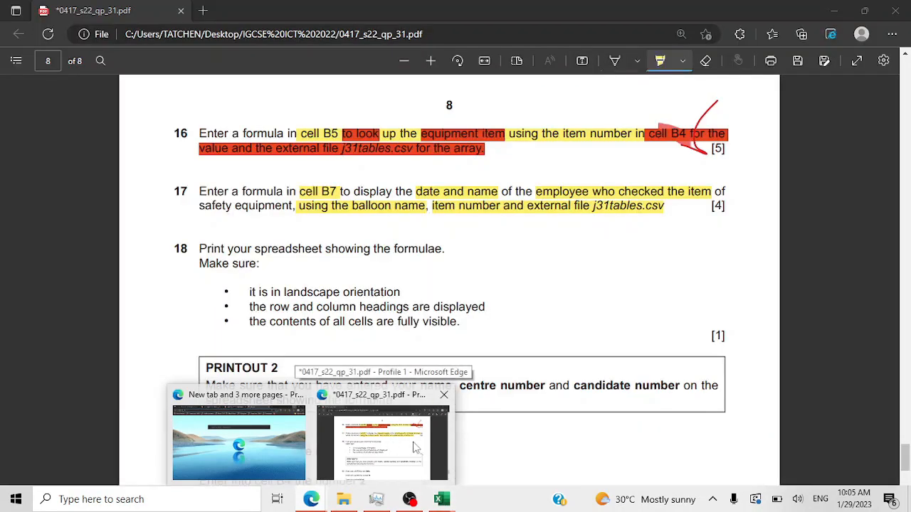
left_click(417, 447)
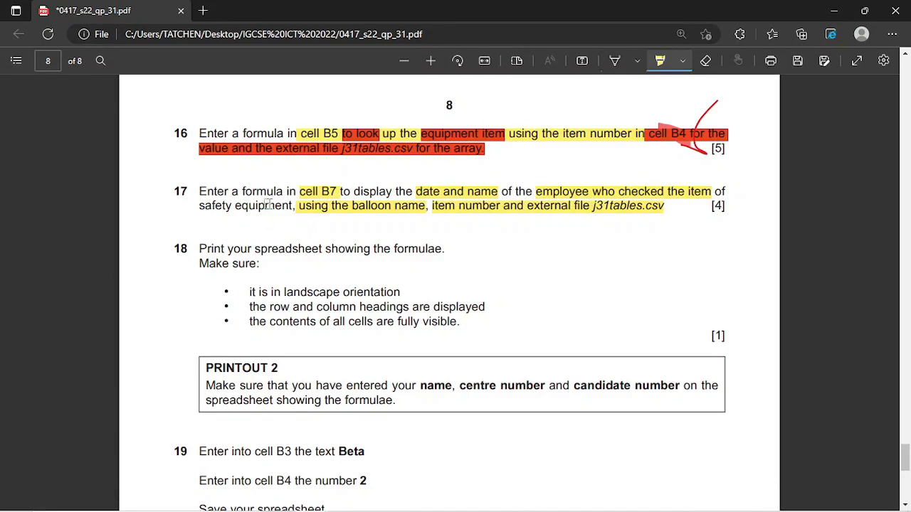
- Recheck the Balloon name heading in j31tables.csv, then list the open workbooks
mouse_move(427, 509)
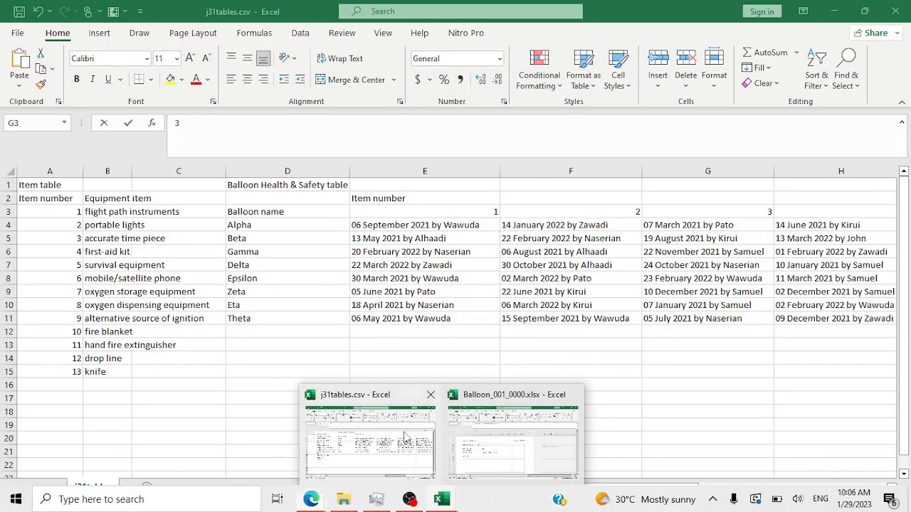
left_click(406, 435)
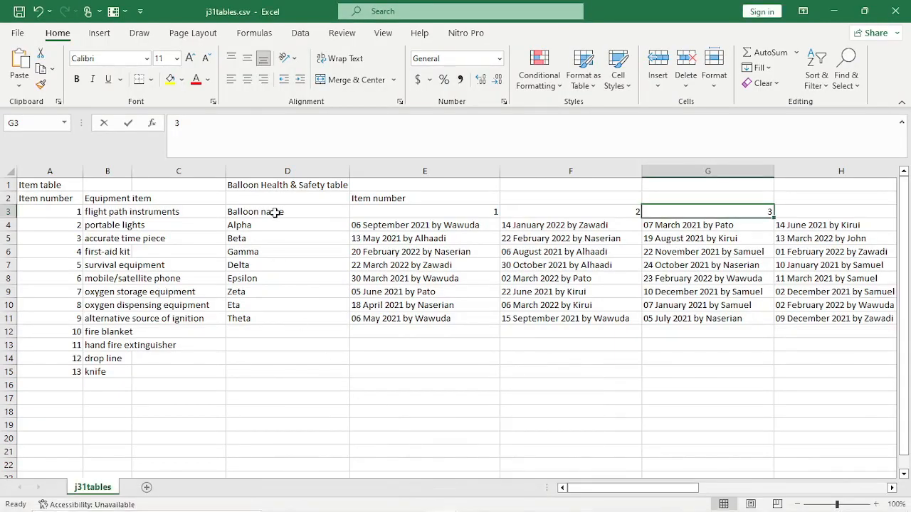
left_click(270, 213)
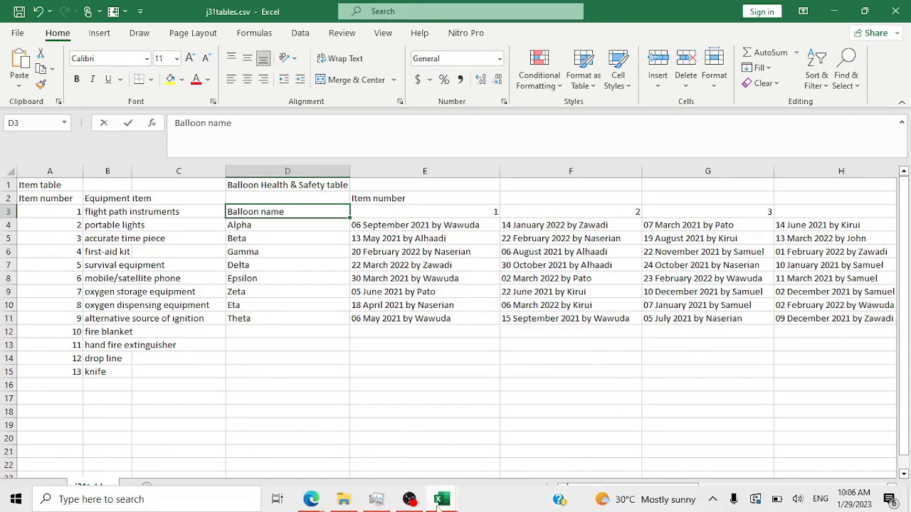
left_click(440, 499)
mouse_move(488, 438)
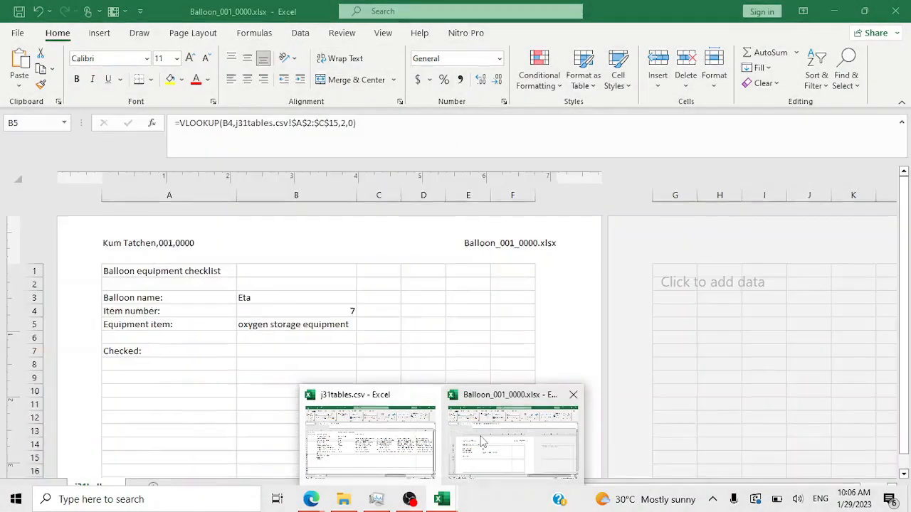
- Check balloon name Eta in B3, reread question 17, and return to the checklist
left_click(491, 438)
left_click(264, 297)
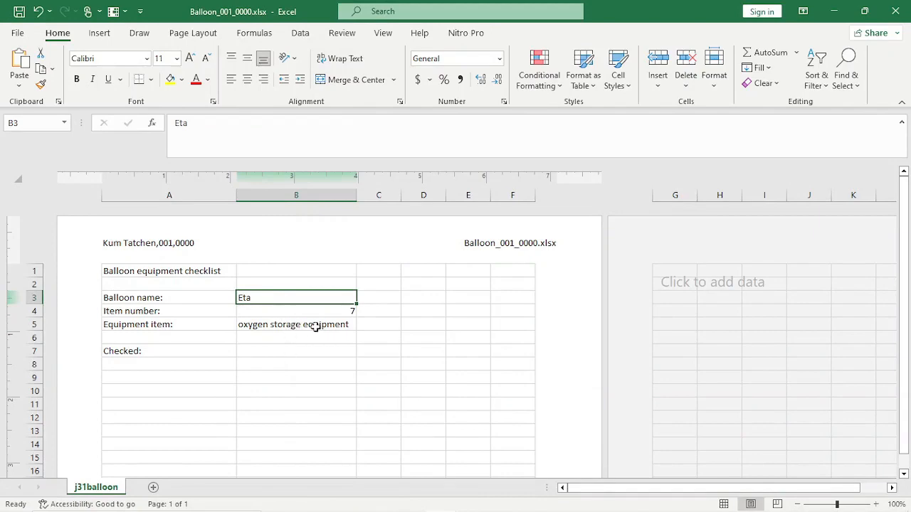
mouse_move(446, 503)
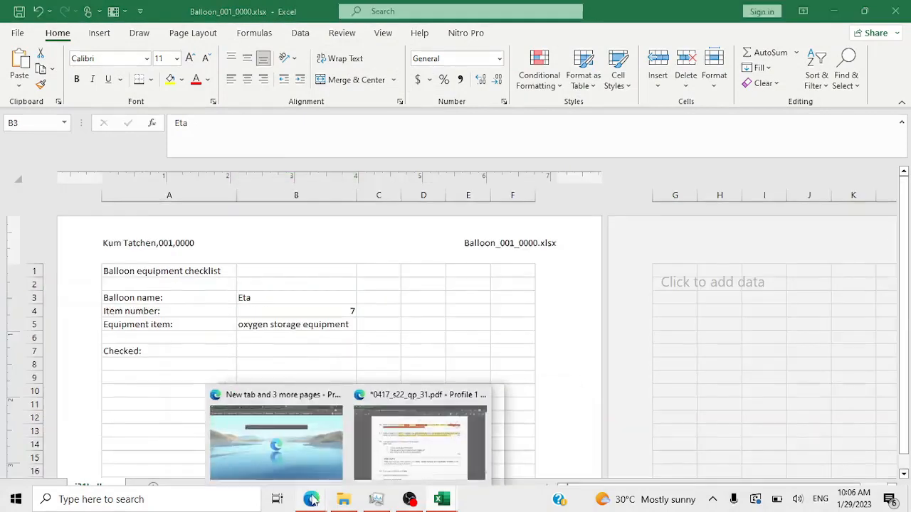
mouse_move(345, 447)
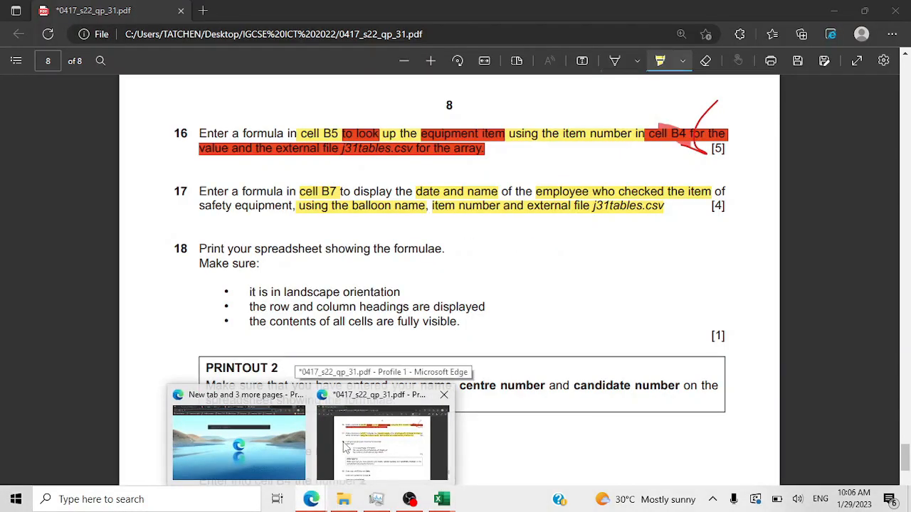
left_click(345, 447)
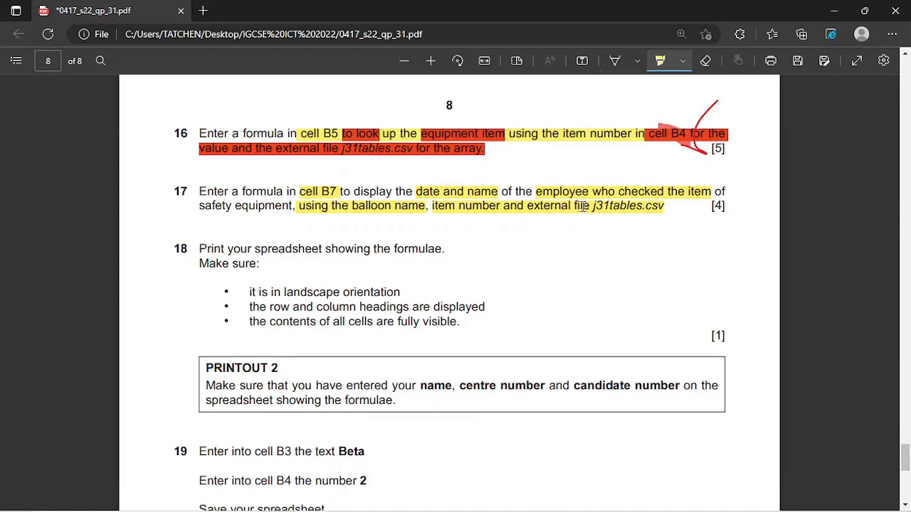
mouse_move(491, 508)
mouse_move(441, 501)
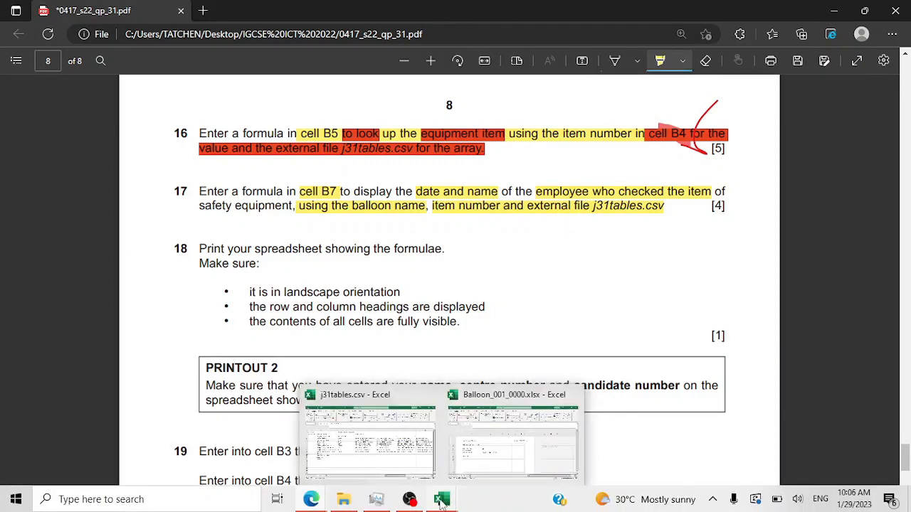
left_click(495, 445)
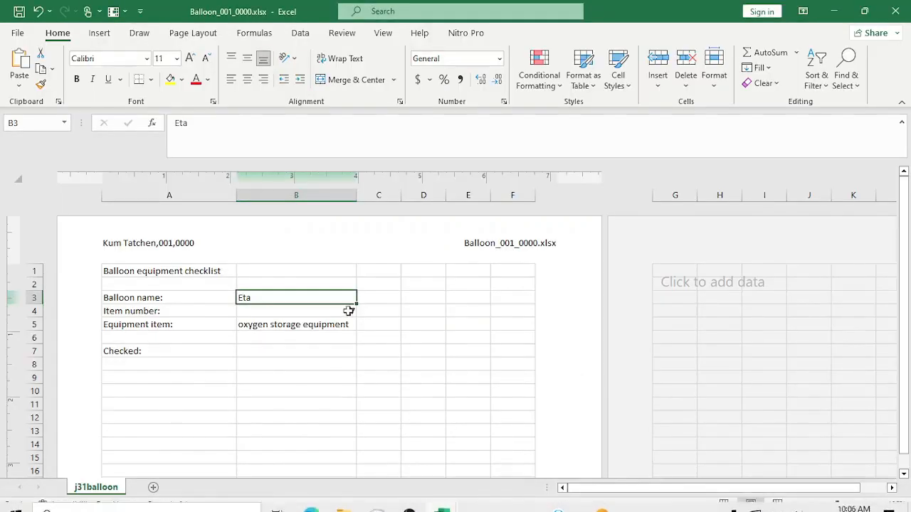
mouse_move(442, 509)
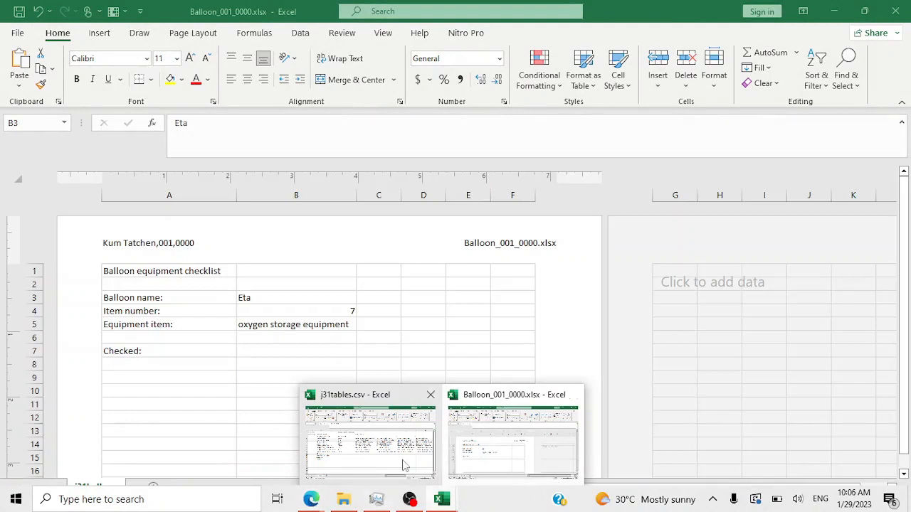
left_click(484, 452)
- Start a =VLOOKUP( formula in cell B7 using function autocomplete
left_click(284, 353)
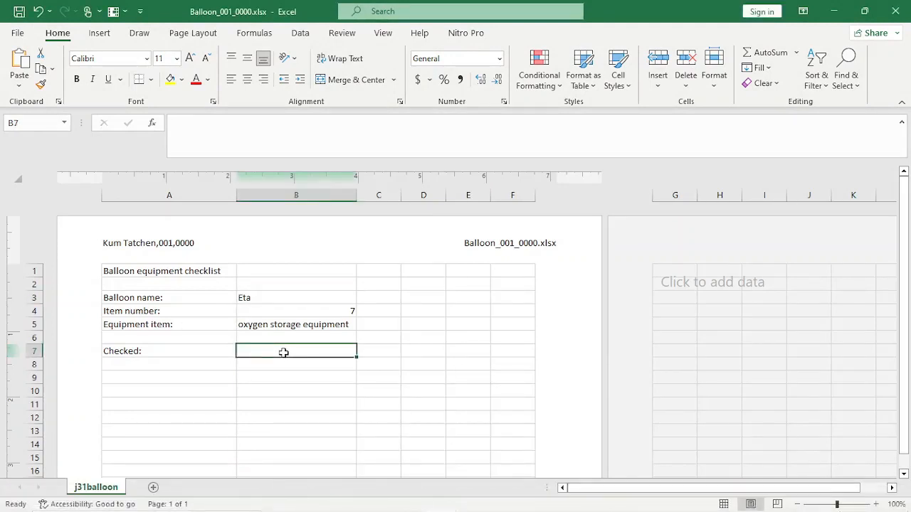
type("=V")
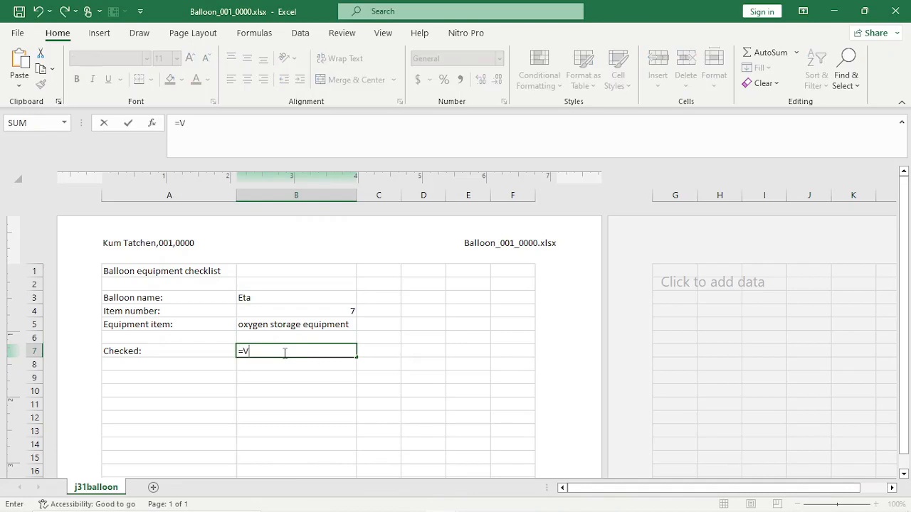
type("lo")
key("Return")
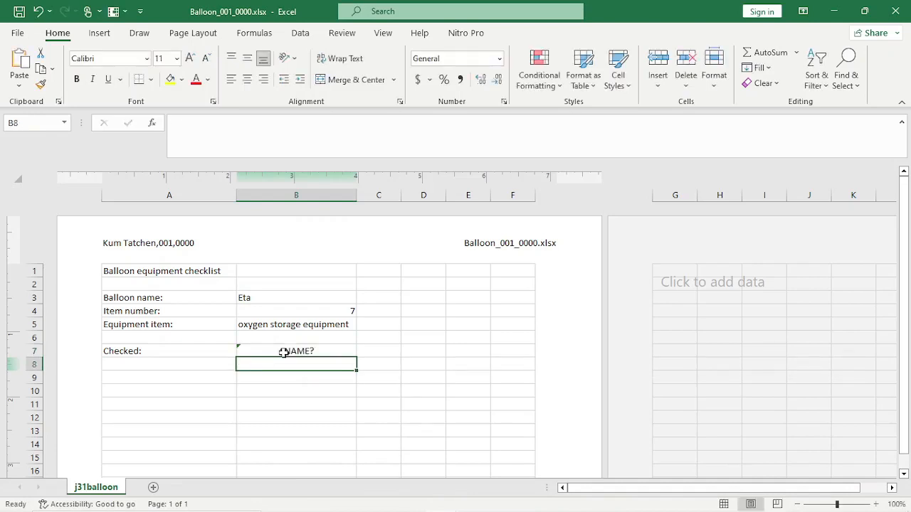
left_click(283, 351)
type("=")
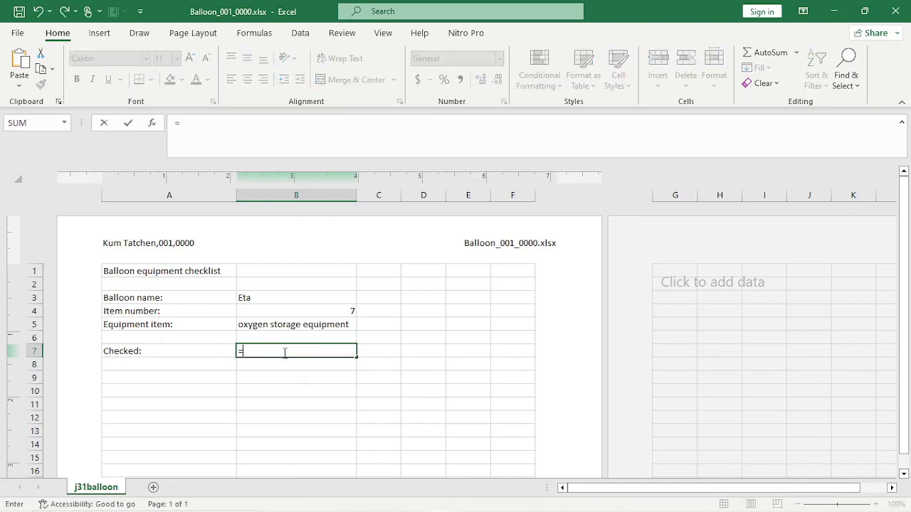
type("VL")
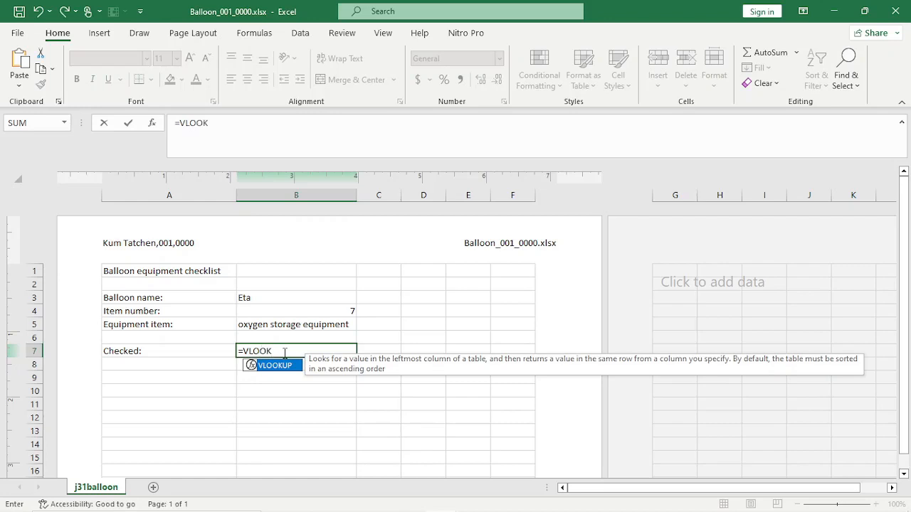
type("OOK")
key("Tab")
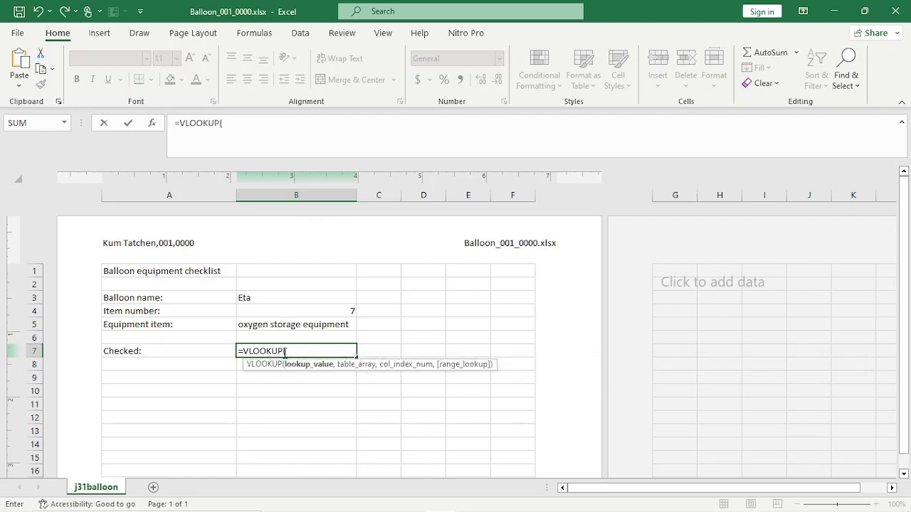
mouse_move(343, 499)
mouse_move(311, 500)
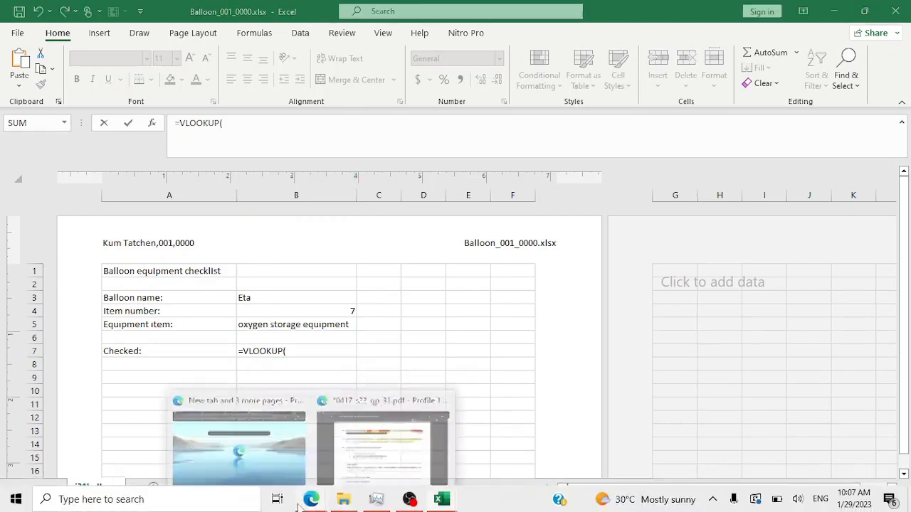
mouse_move(382, 447)
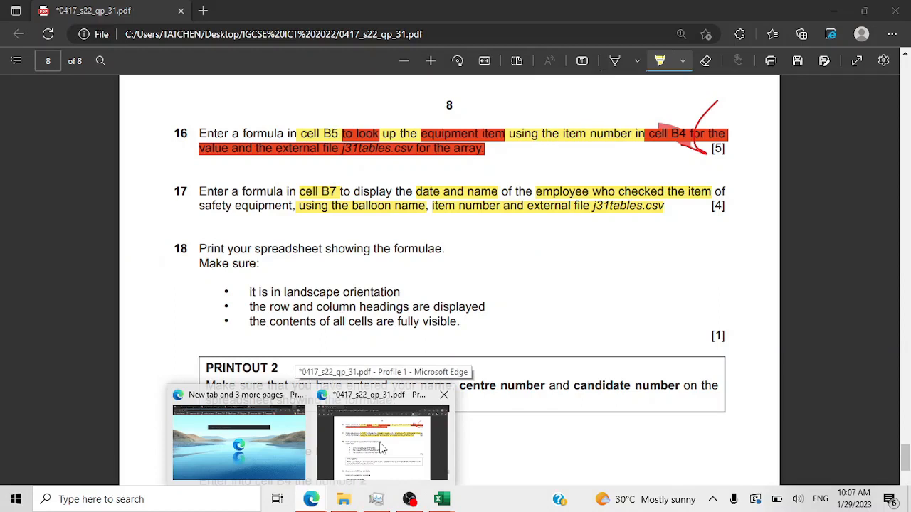
- Highlight 'balloon name,' in question 17 in red, then return to the Balloon workbook
left_click(382, 447)
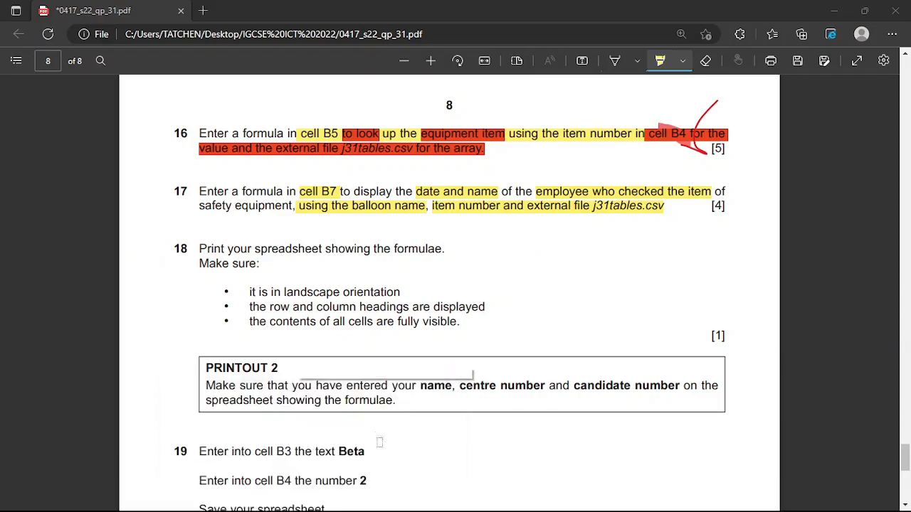
left_click(682, 62)
left_click(670, 114)
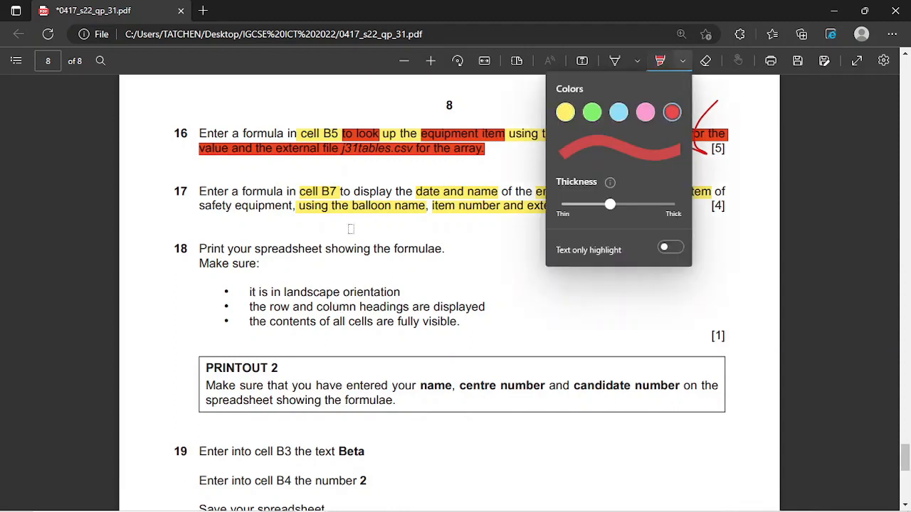
left_click_drag(352, 205, 429, 208)
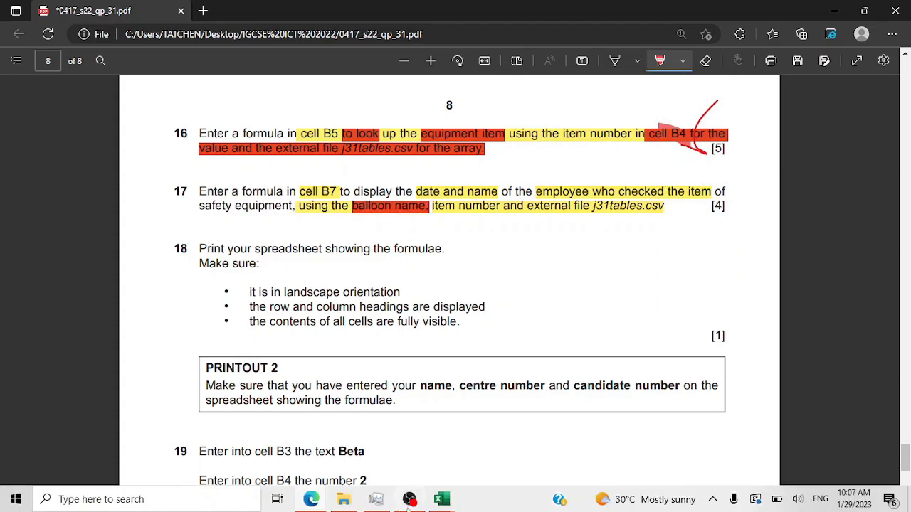
mouse_move(450, 506)
left_click(475, 443)
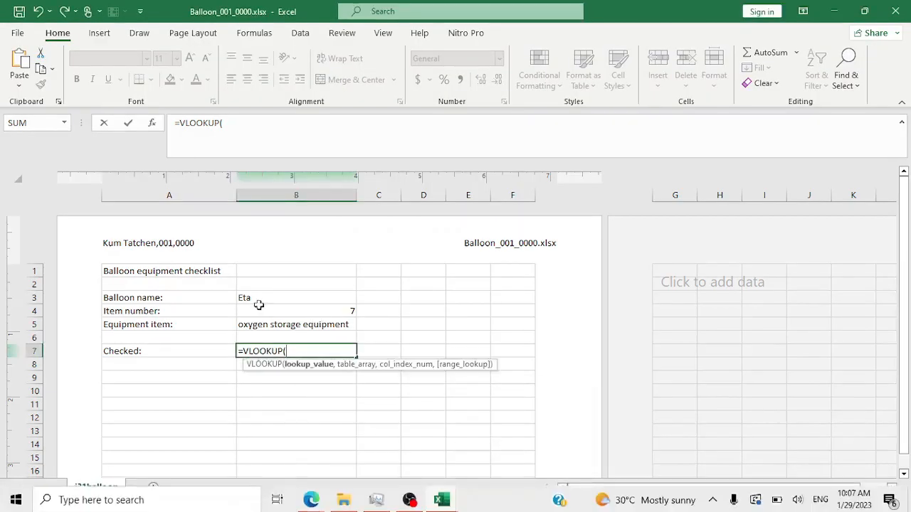
- Set B3 as B7's lookup value so it reads =VLOOKUP(B3, and view the PDF
left_click(302, 298)
type(",")
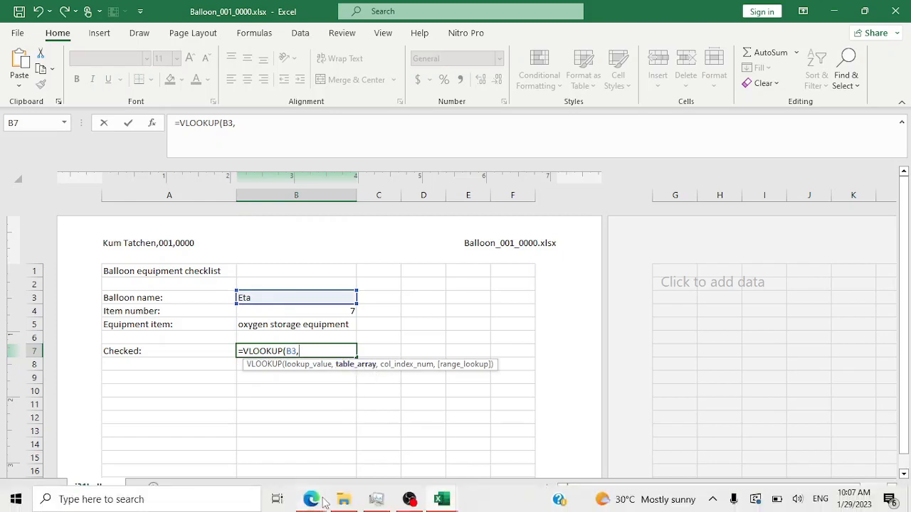
left_click(314, 500)
left_click(353, 456)
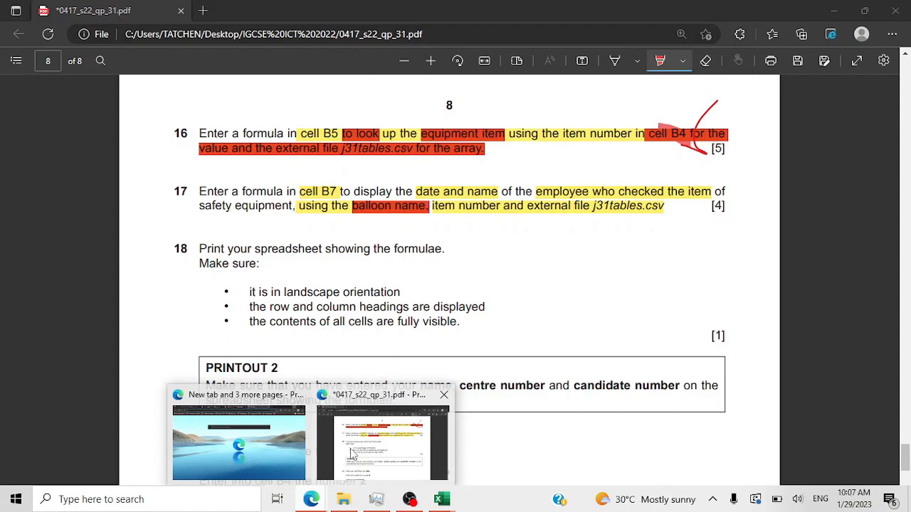
- Look over the j31tables.csv data, then return to question 17 in the PDF
left_click(441, 499)
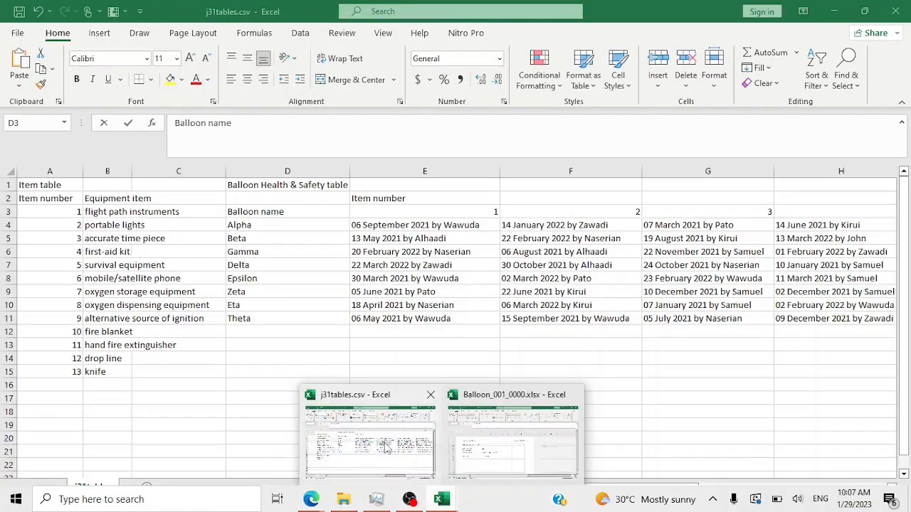
left_click(386, 447)
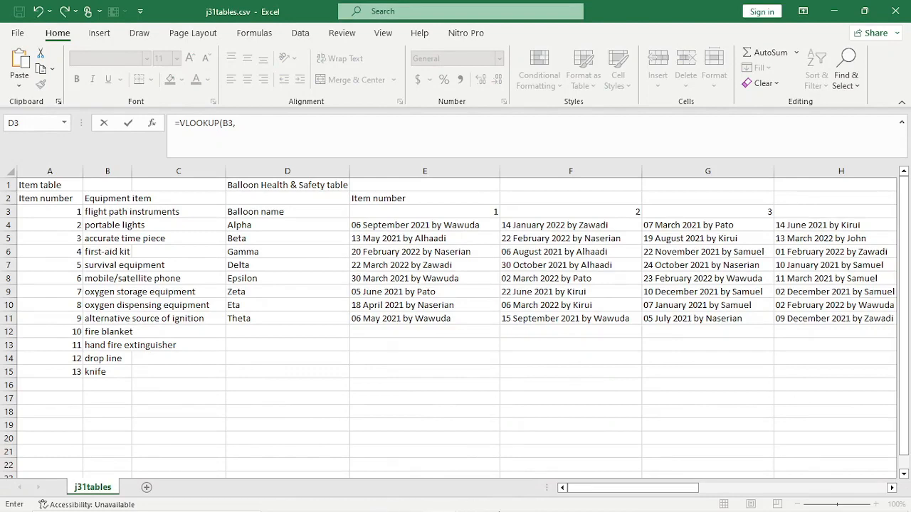
mouse_move(479, 504)
mouse_move(451, 503)
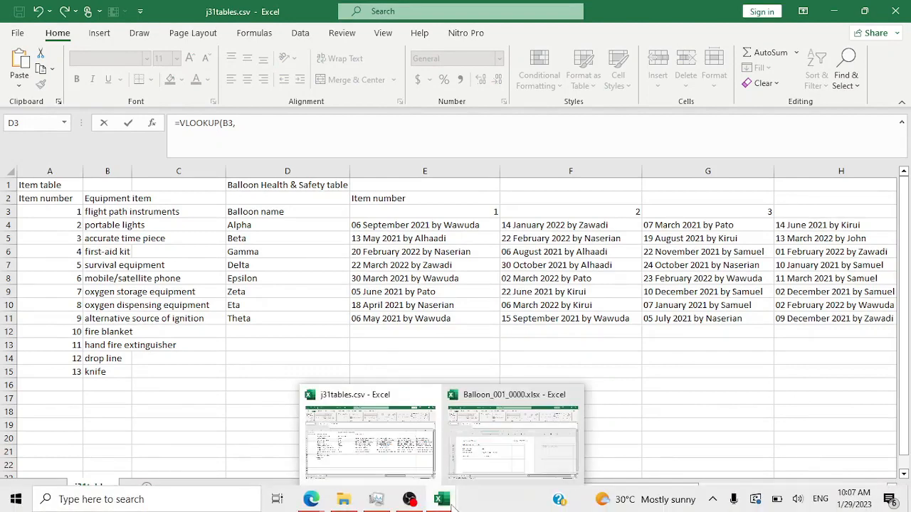
mouse_move(505, 436)
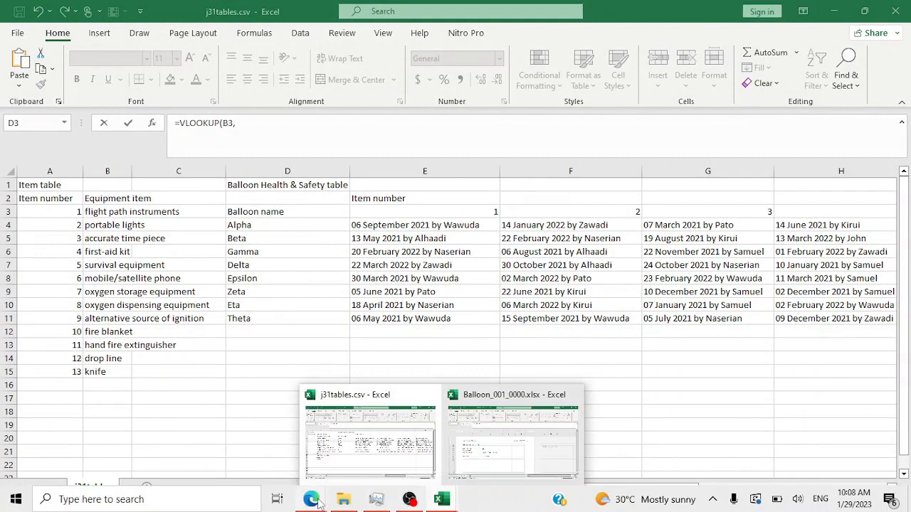
mouse_move(318, 503)
left_click(385, 456)
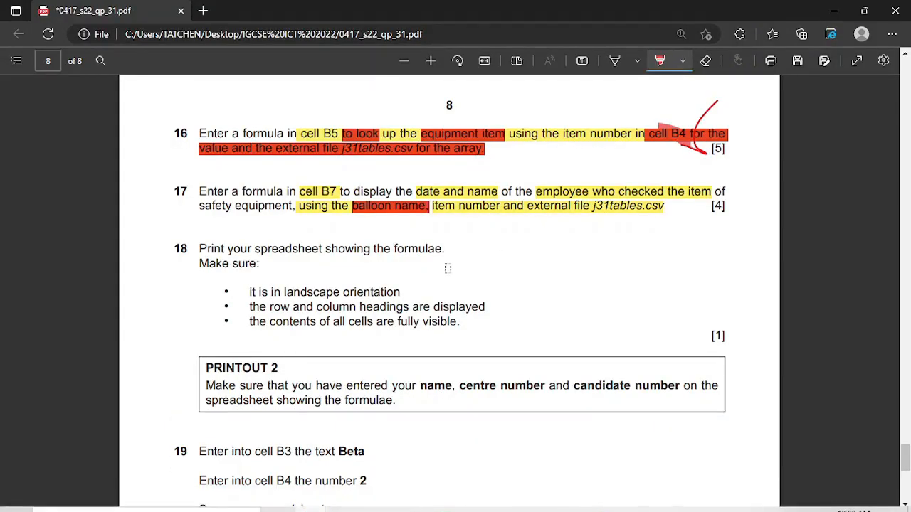
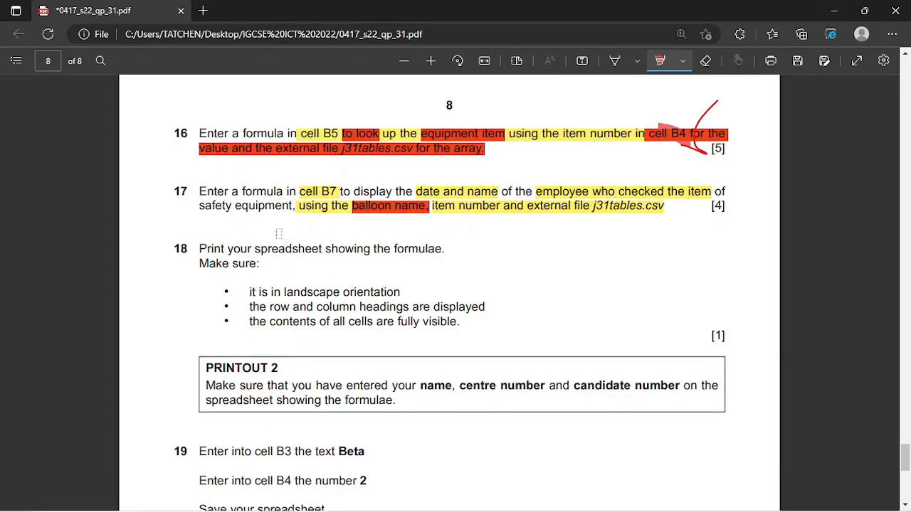
- Select D3:Q11 in j31tables.csv as the VLOOKUP table array, giving j31tables!$D$3:$Q$11
left_click(833, 11)
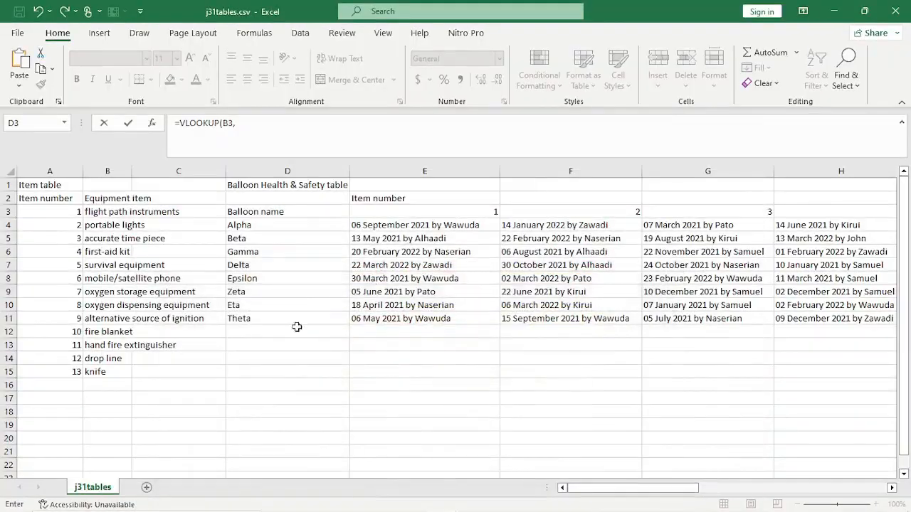
left_click(241, 210)
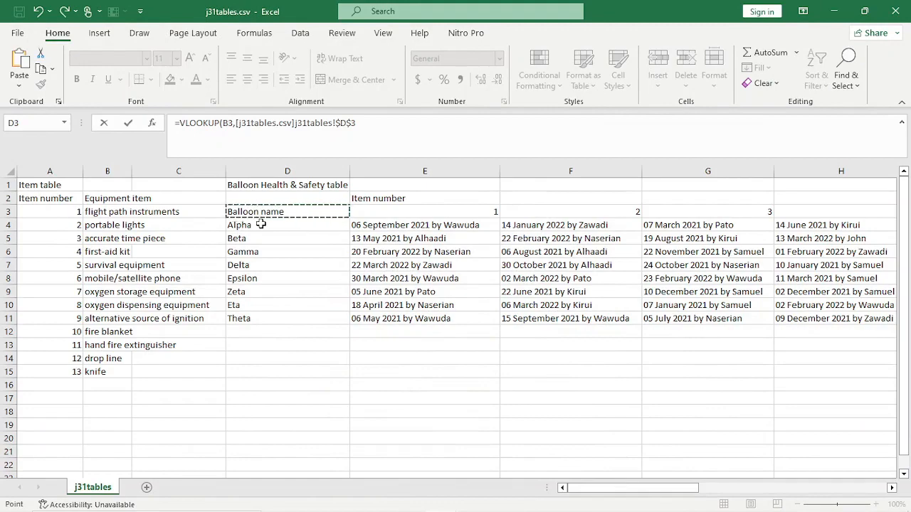
left_click_drag(271, 210, 498, 318)
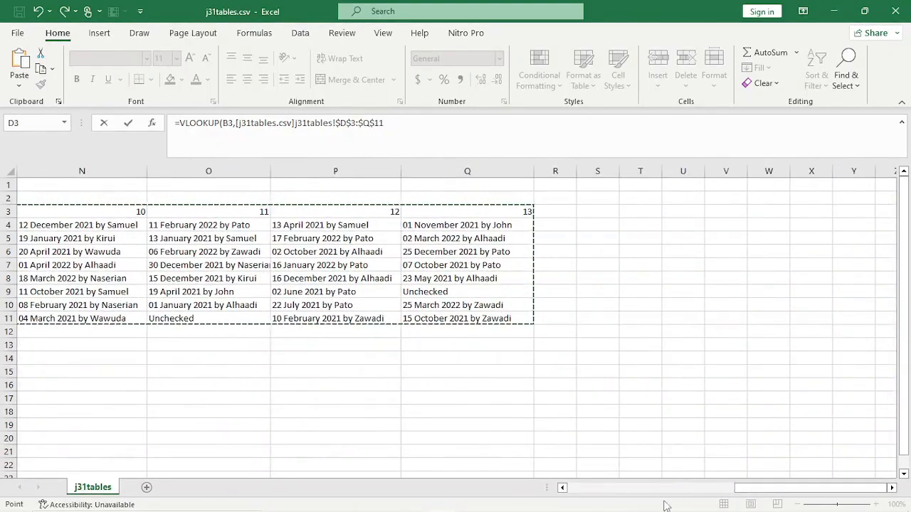
left_click_drag(744, 490, 575, 505)
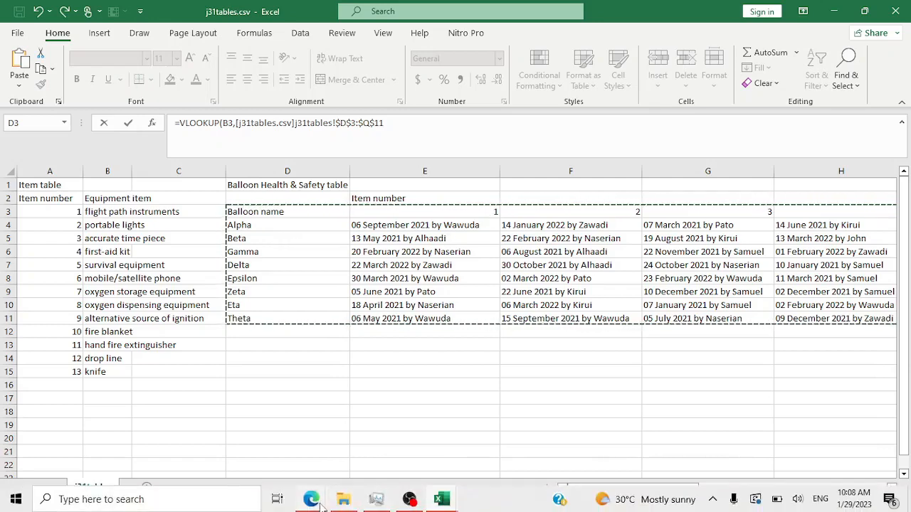
- Highlight 'item number' in question 17 in red, then return to j31tables.csv
mouse_move(311, 499)
left_click(395, 448)
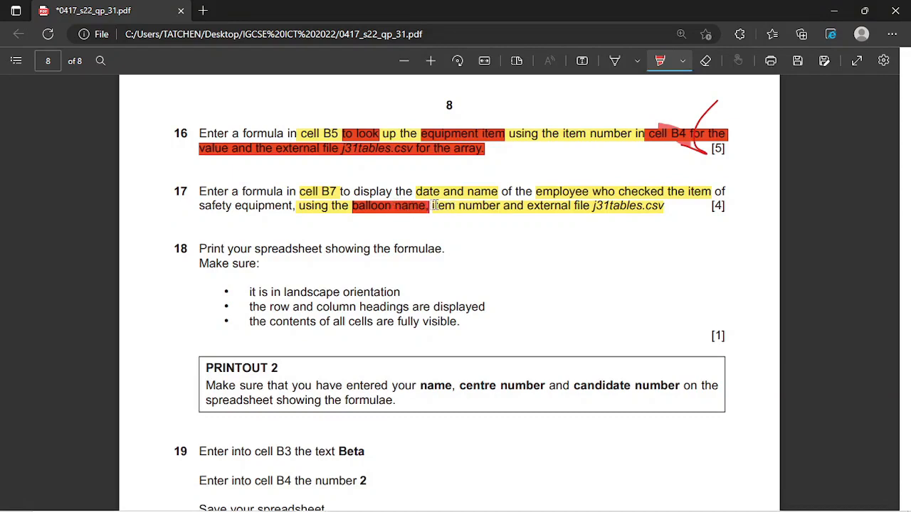
left_click_drag(431, 205, 491, 204)
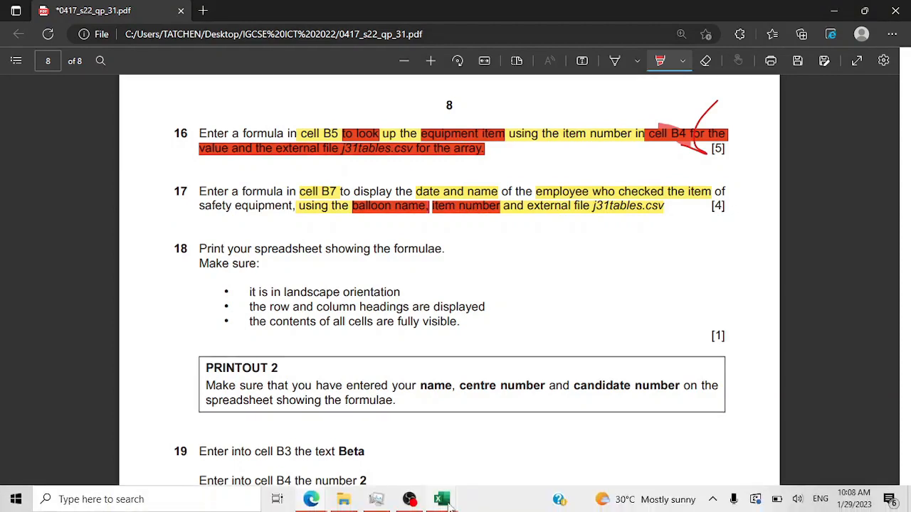
mouse_move(448, 502)
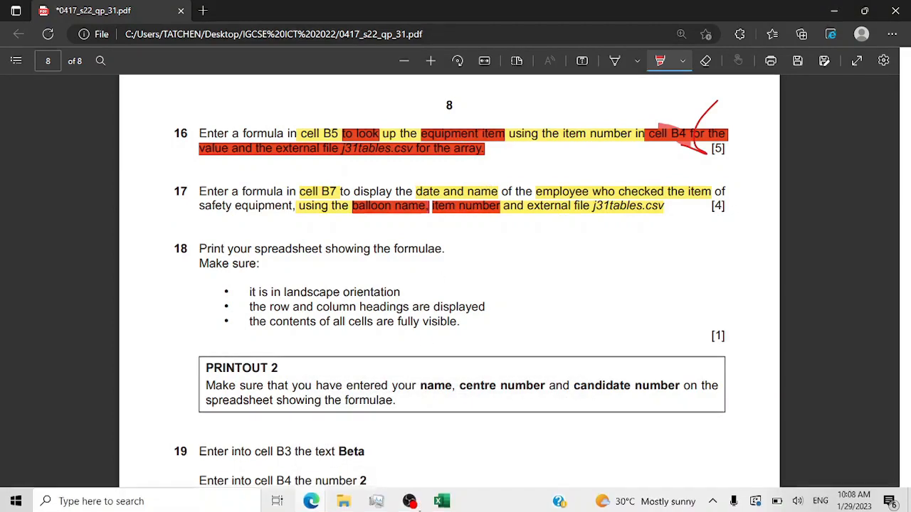
left_click(383, 451)
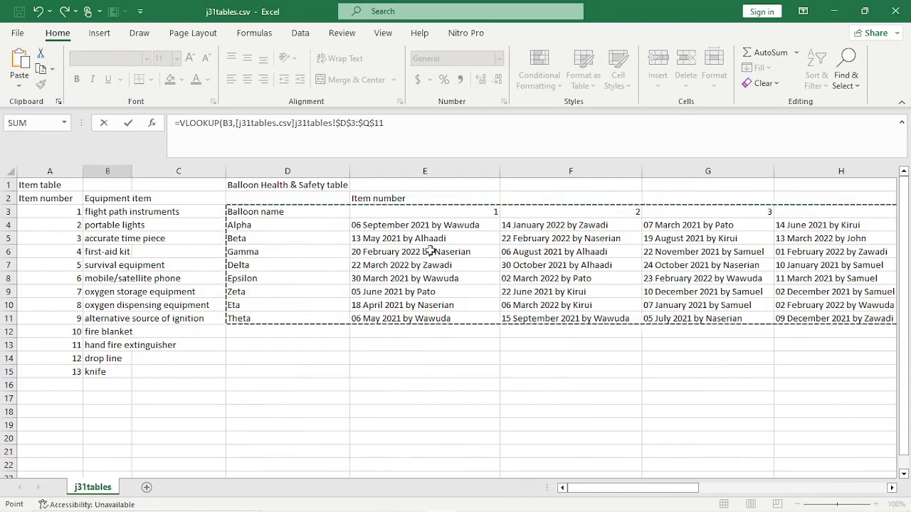
- In the Balloon workbook, add B4 after $Q$11 as the VLOOKUP's column index
left_click_drag(652, 491, 613, 489)
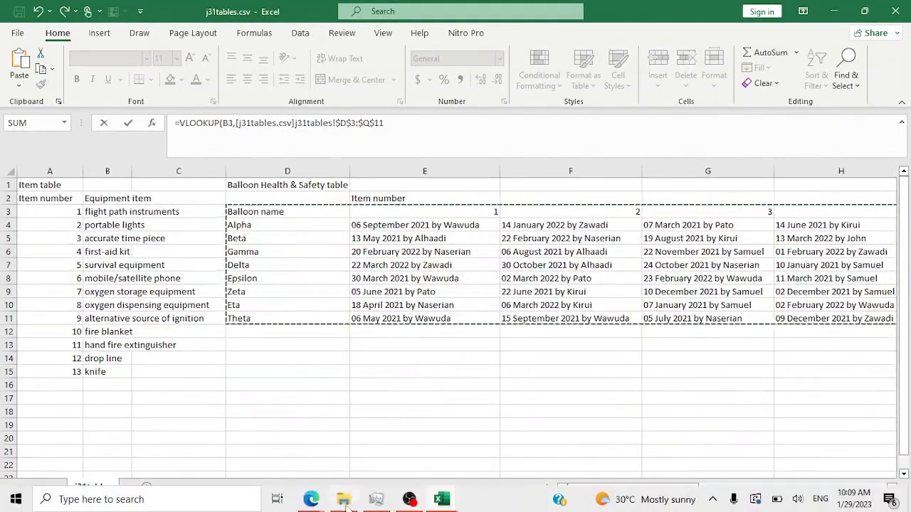
mouse_move(452, 502)
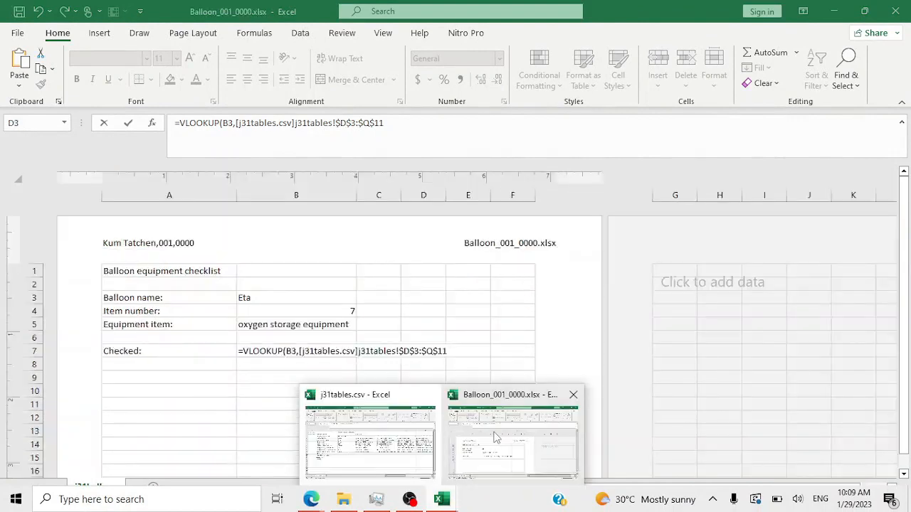
left_click(469, 418)
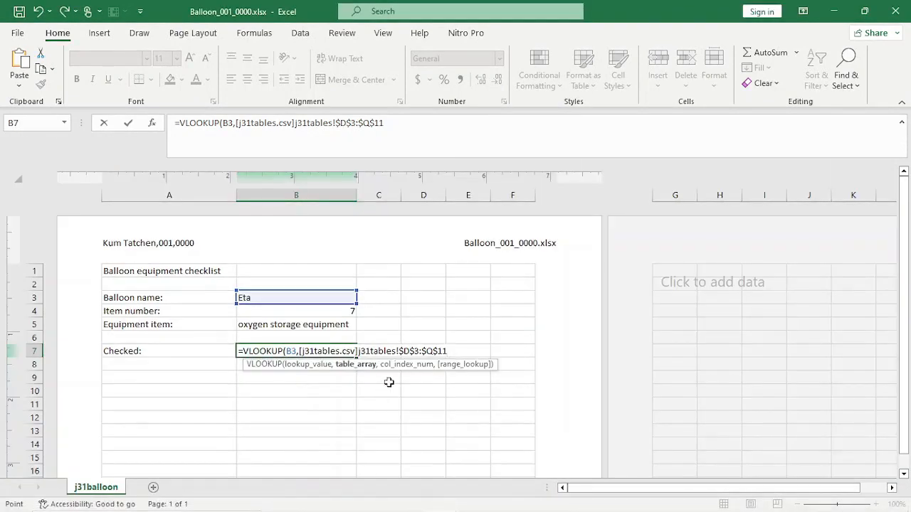
type(",")
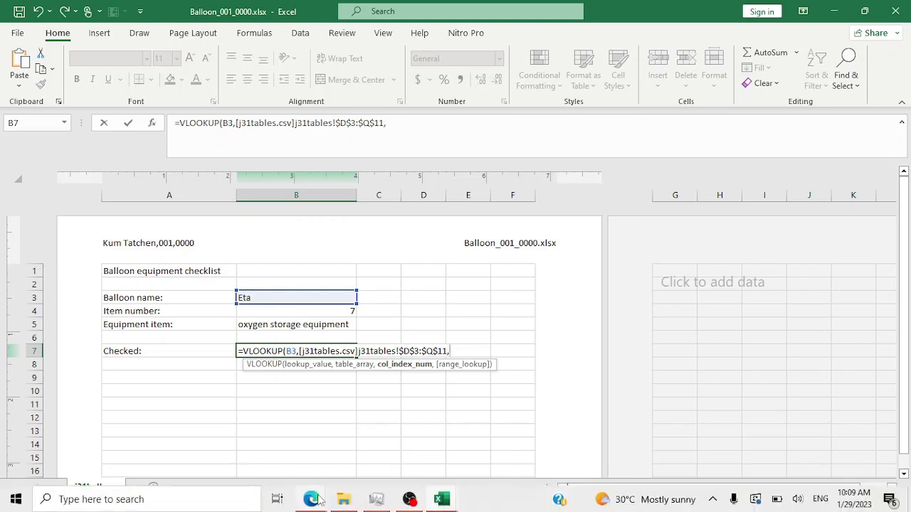
mouse_move(316, 500)
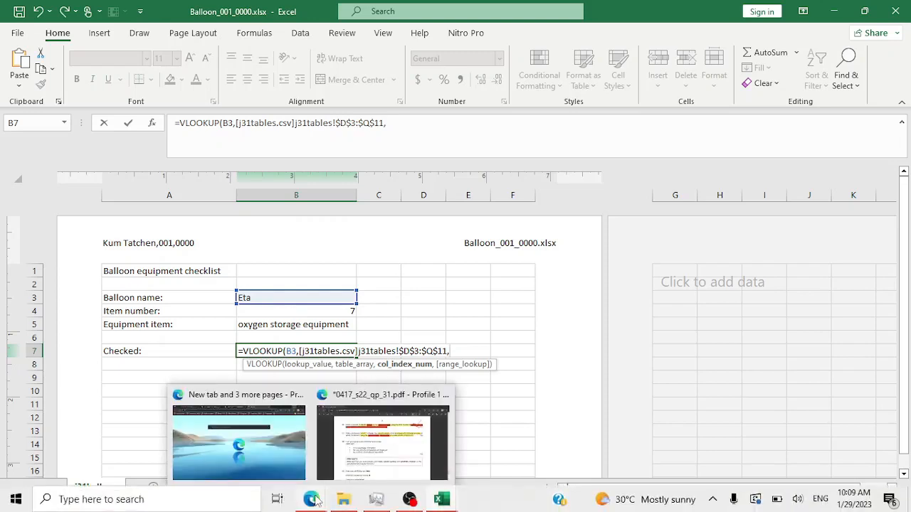
left_click(311, 310)
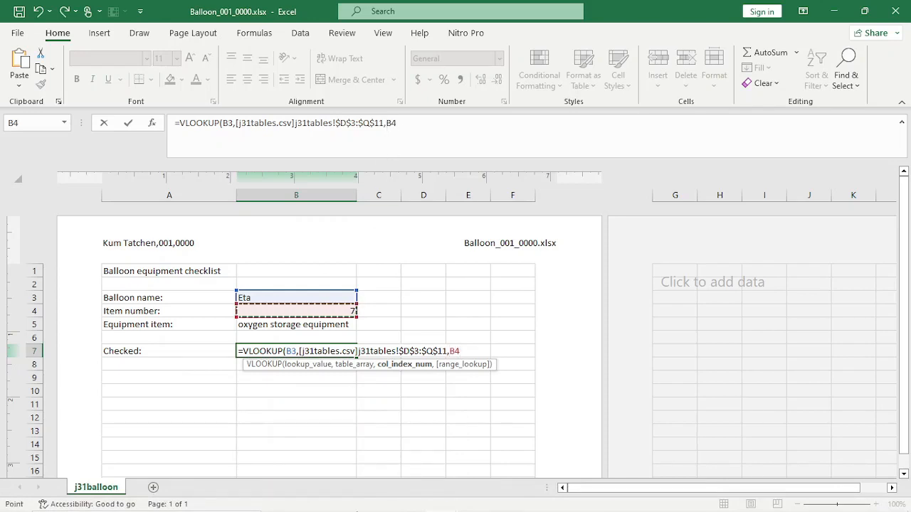
- Glance at the exam paper, then switch back to the j31tables.csv workbook
mouse_move(310, 498)
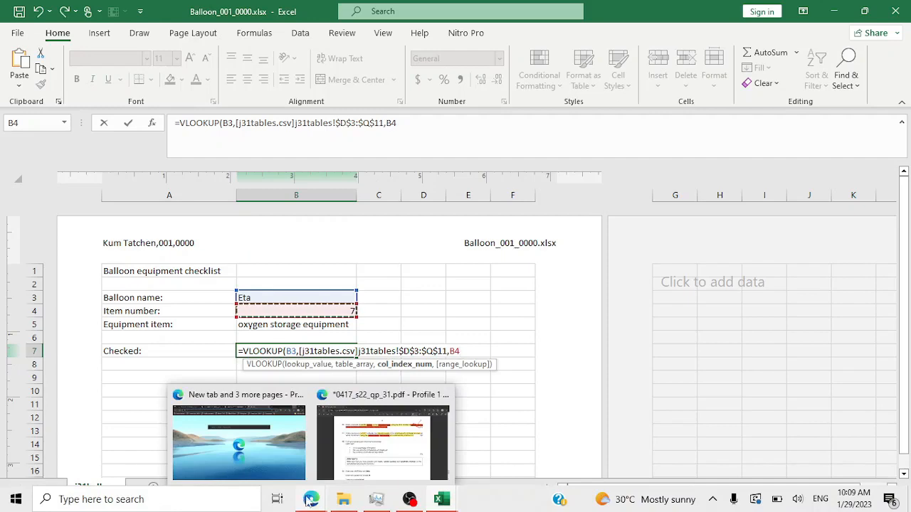
left_click(363, 464)
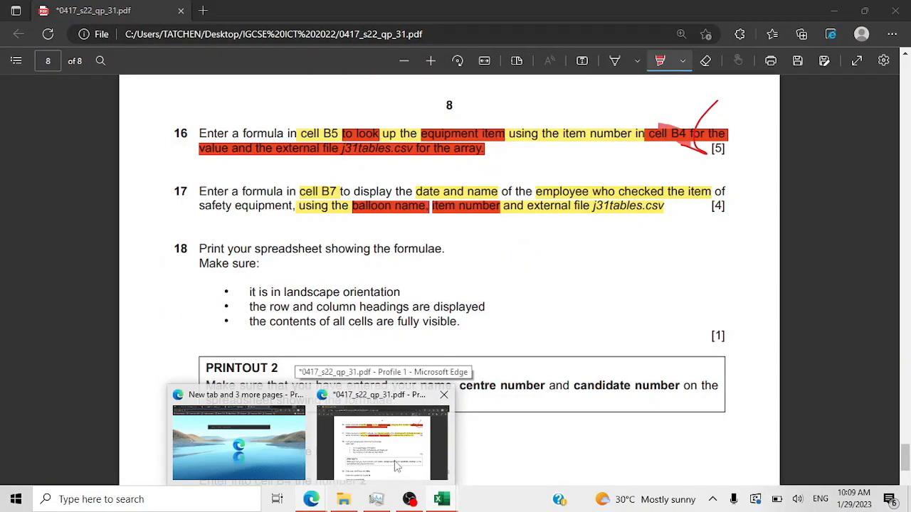
mouse_move(442, 499)
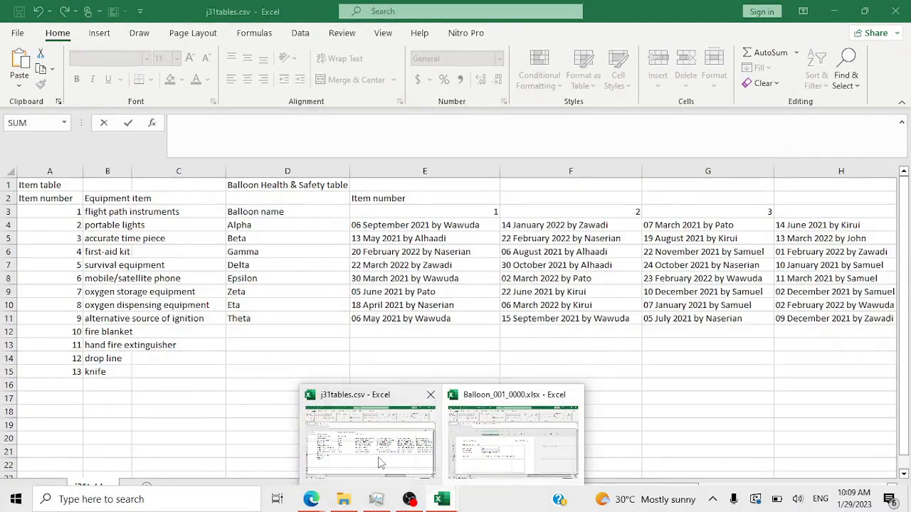
left_click(370, 438)
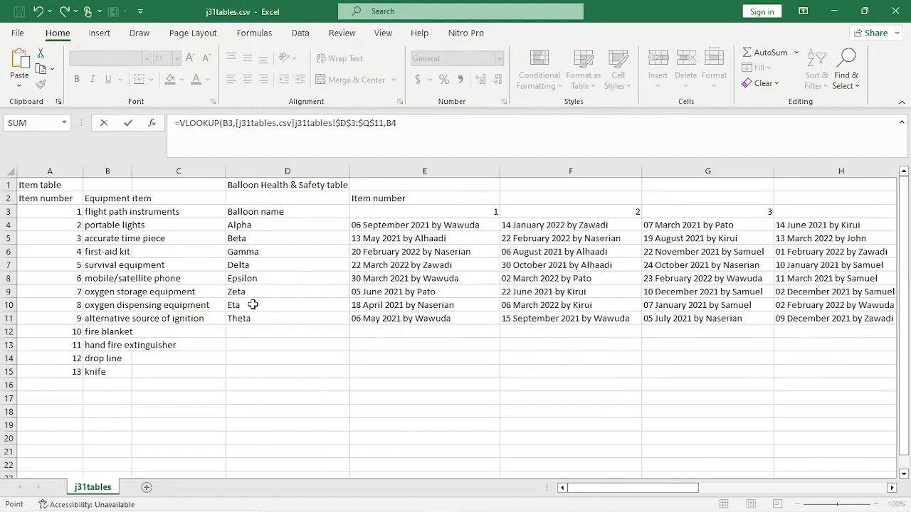
- Scroll horizontally through j31tables.csv's item number columns to review the dated checks
left_click_drag(625, 489, 681, 498)
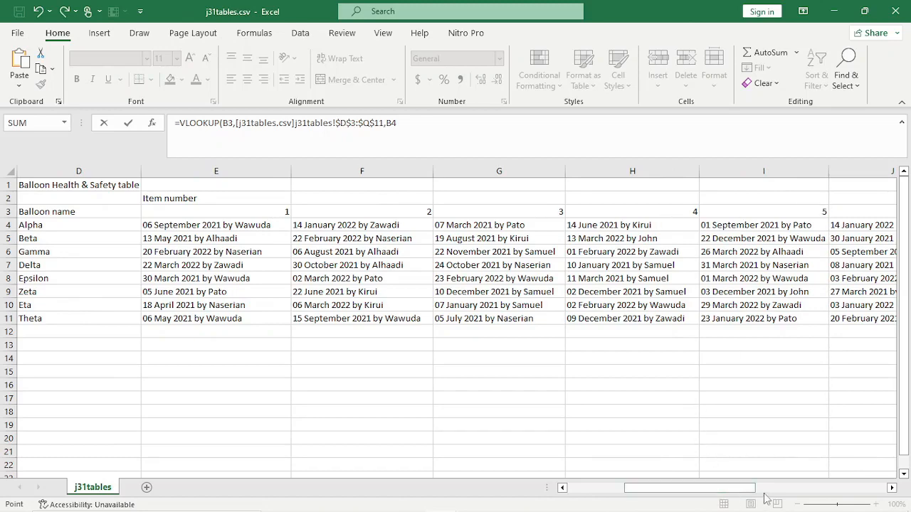
left_click_drag(751, 490, 788, 490)
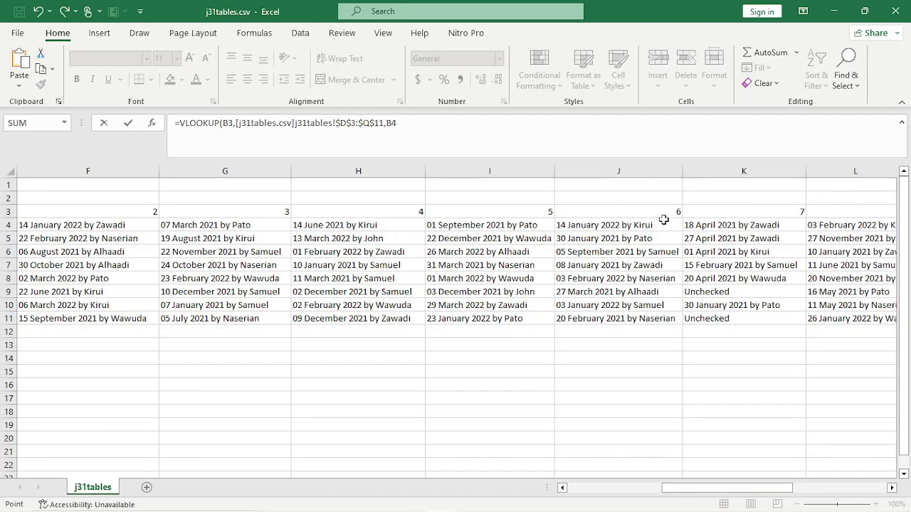
left_click_drag(716, 487, 621, 488)
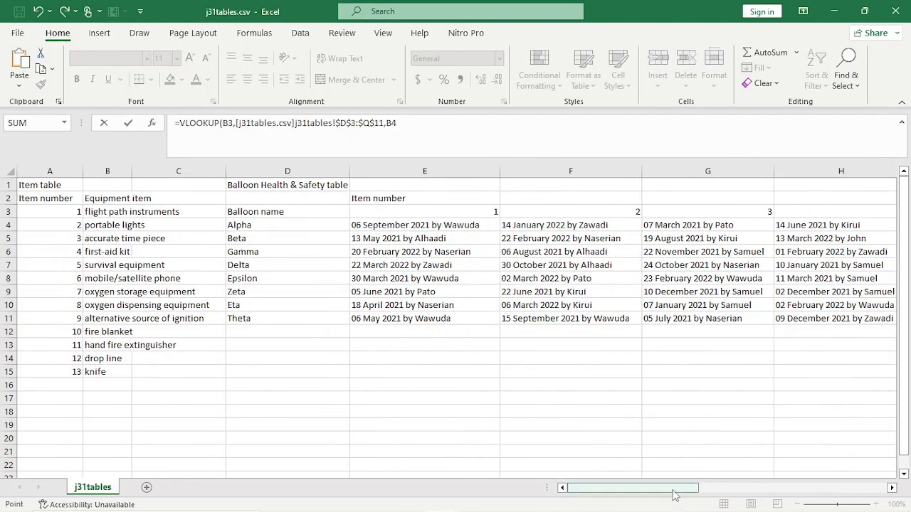
left_click_drag(673, 491, 770, 491)
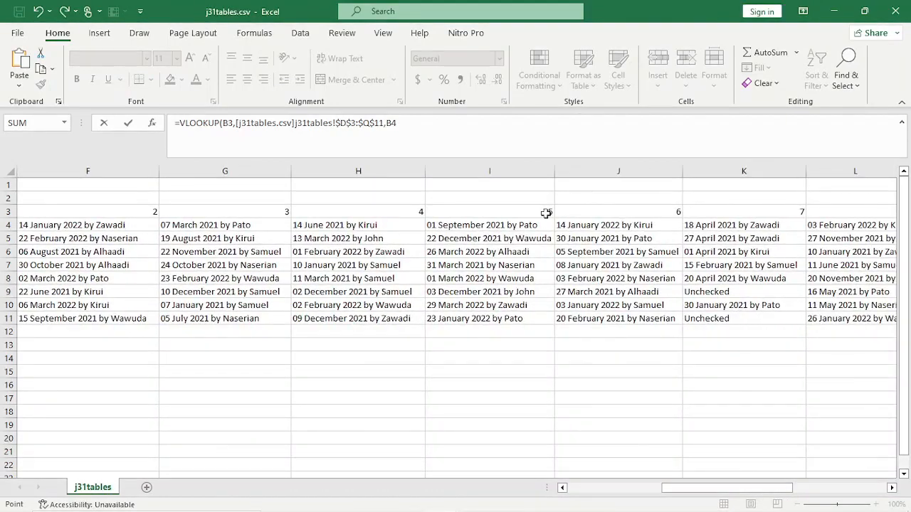
left_click_drag(701, 491, 607, 491)
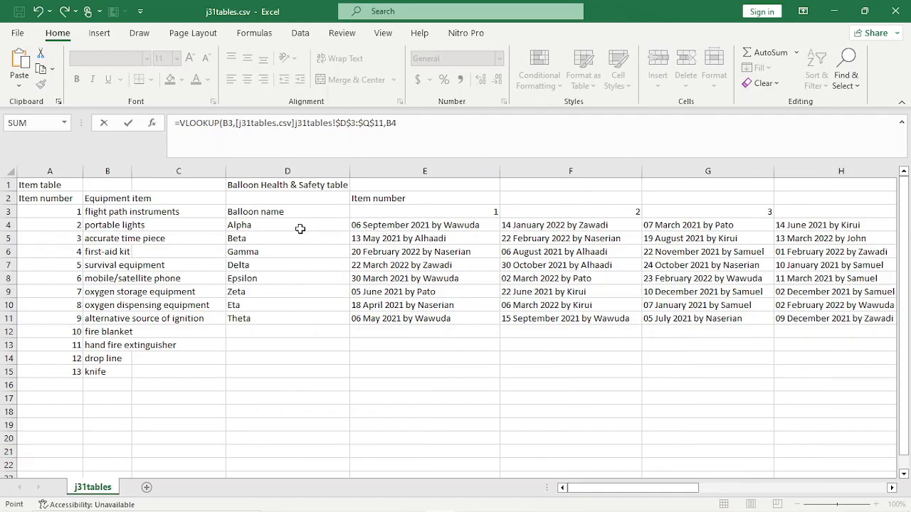
left_click_drag(685, 491, 747, 491)
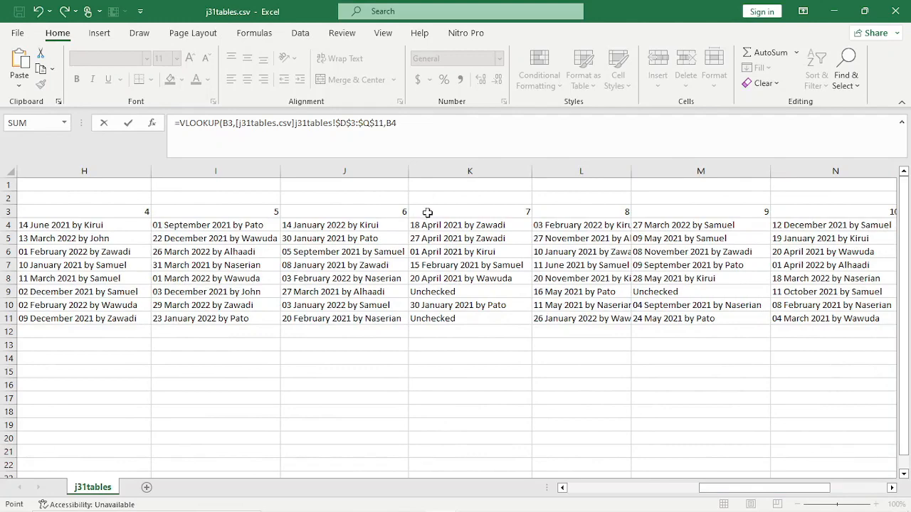
left_click_drag(705, 489, 573, 489)
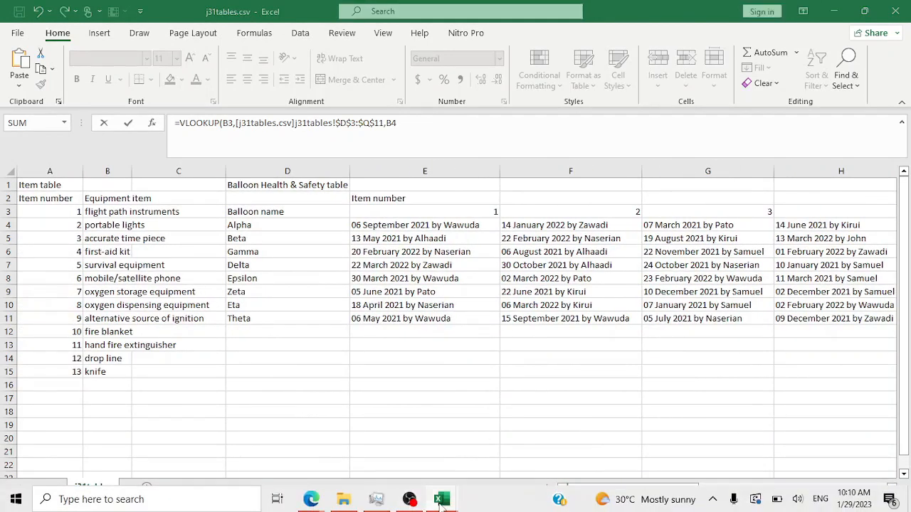
- Close B7's VLOOKUP with exact match (0), returning 03 January 2022 and the checker
mouse_move(441, 499)
left_click(490, 456)
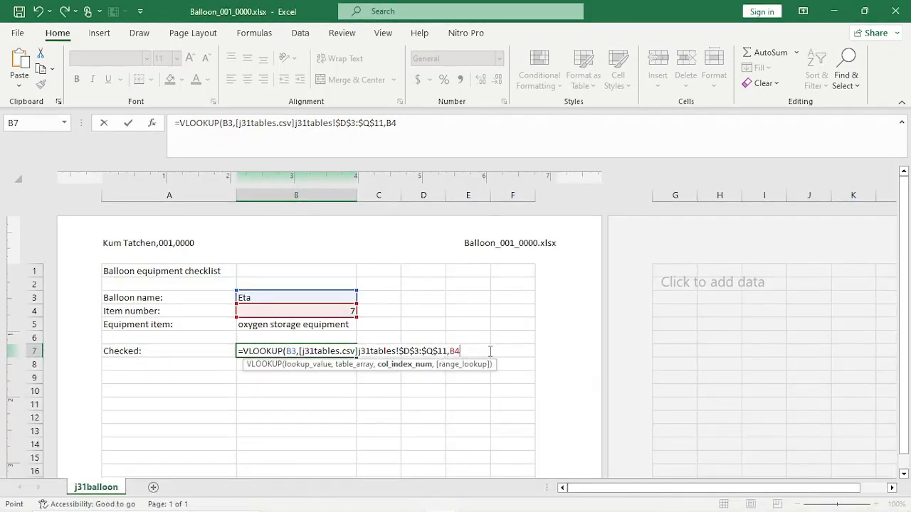
type(",0")
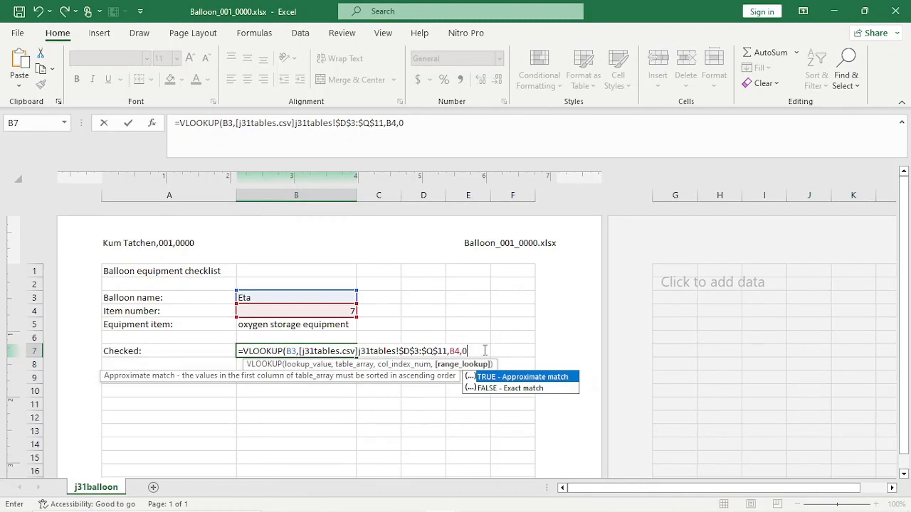
type(")")
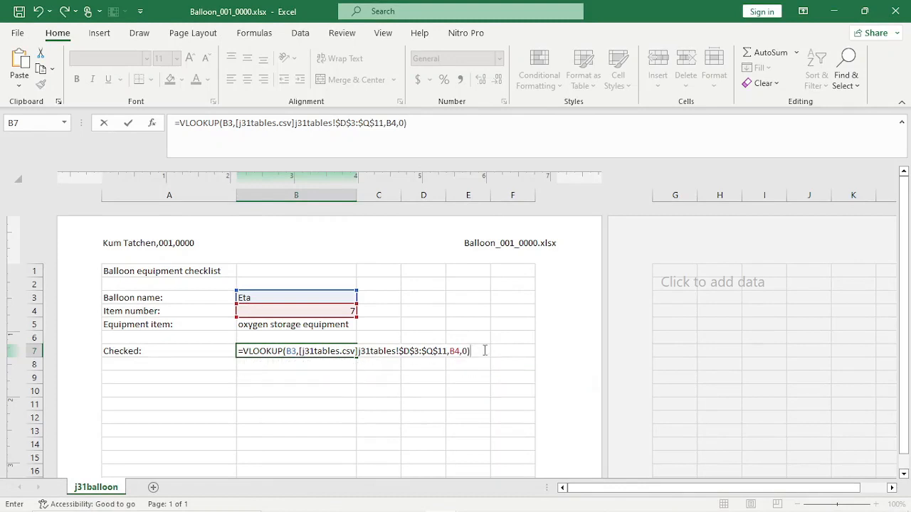
key("Return")
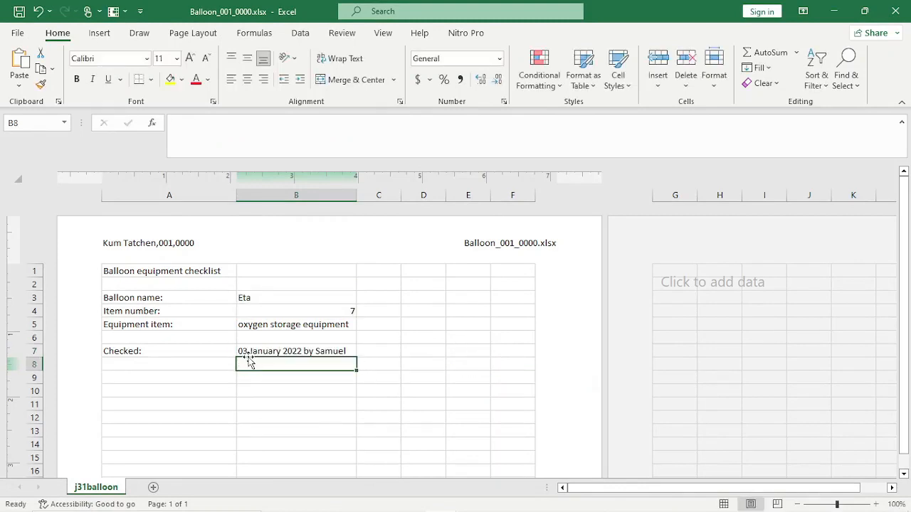
left_click(249, 351)
mouse_move(413, 509)
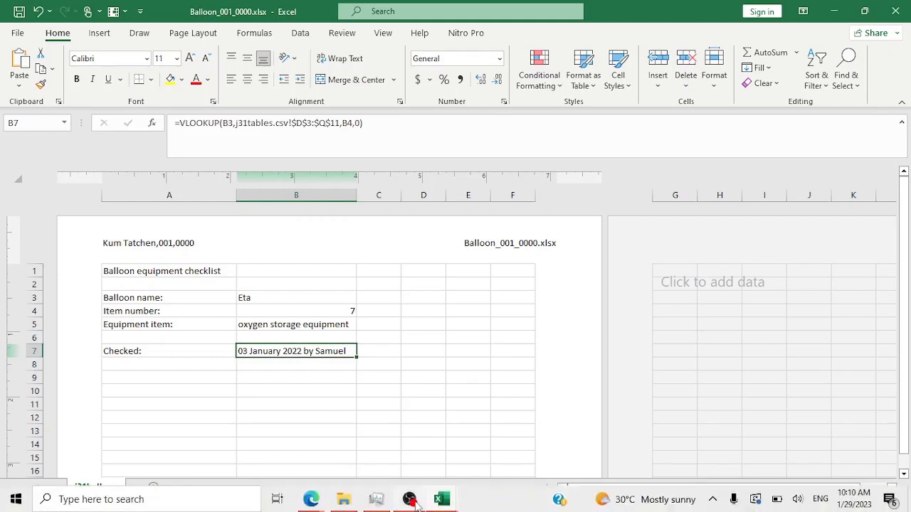
mouse_move(311, 502)
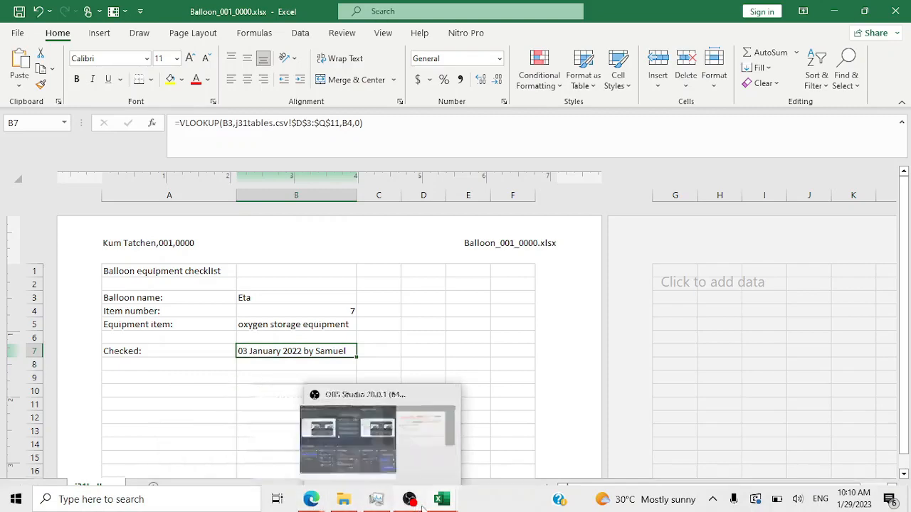
mouse_move(441, 501)
left_click(413, 440)
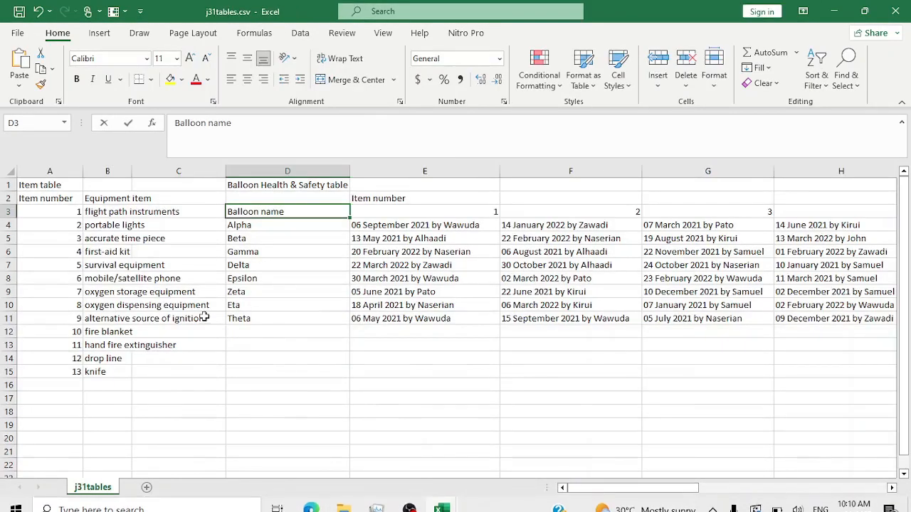
left_click(265, 309)
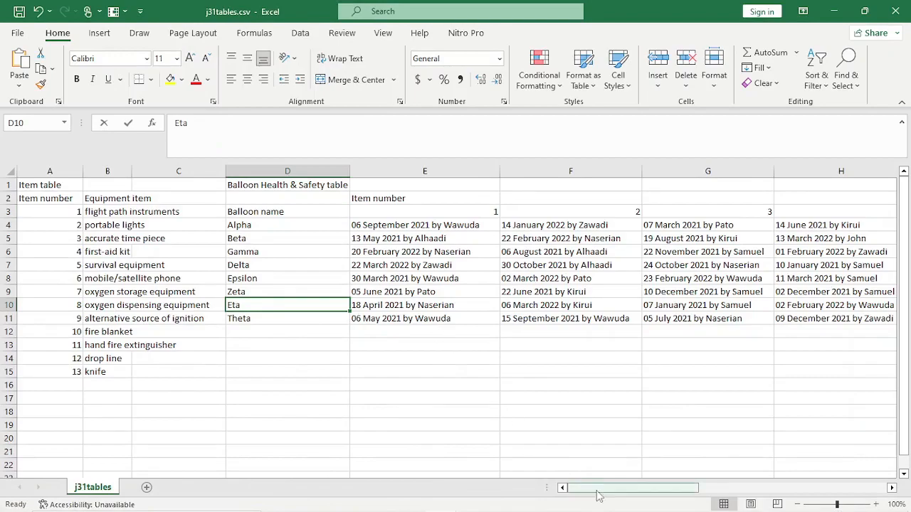
mouse_move(598, 491)
left_mouse_down()
mouse_move(703, 508)
mouse_move(591, 507)
left_mouse_up()
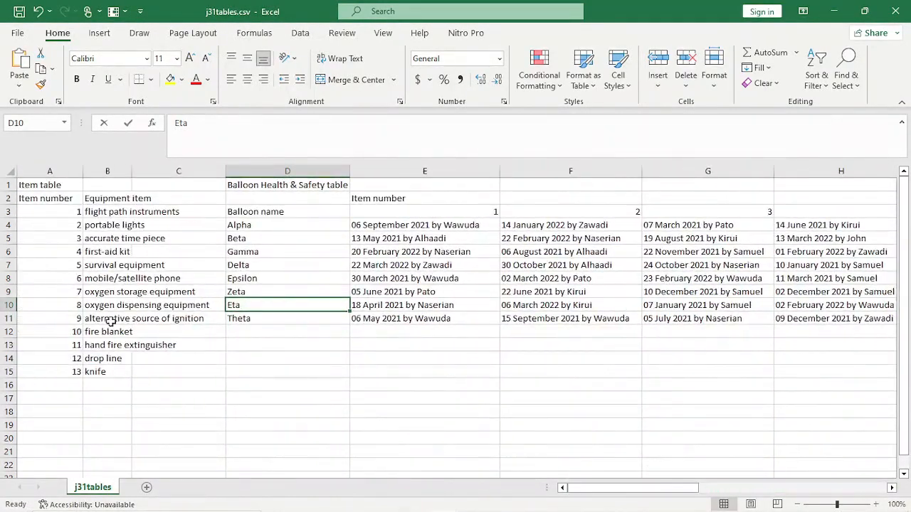
left_click(7, 305)
left_click_drag(647, 491, 803, 510)
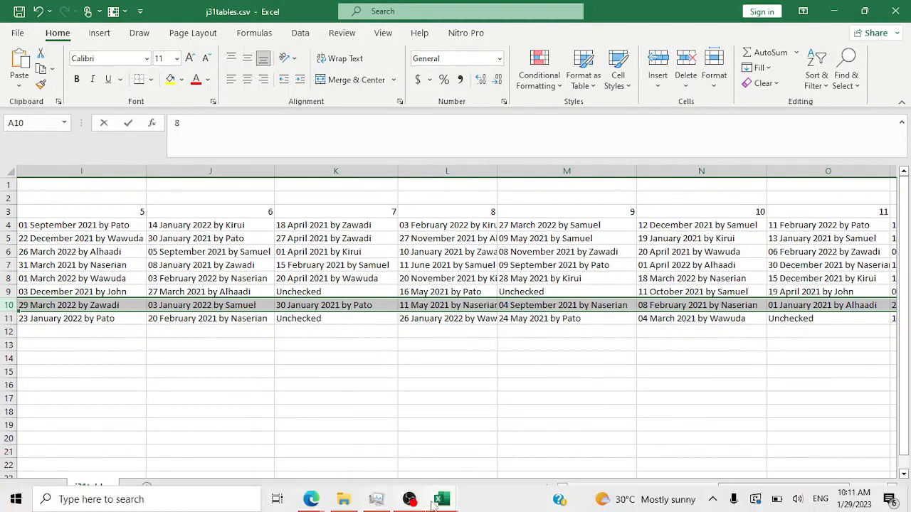
mouse_move(435, 501)
mouse_move(481, 446)
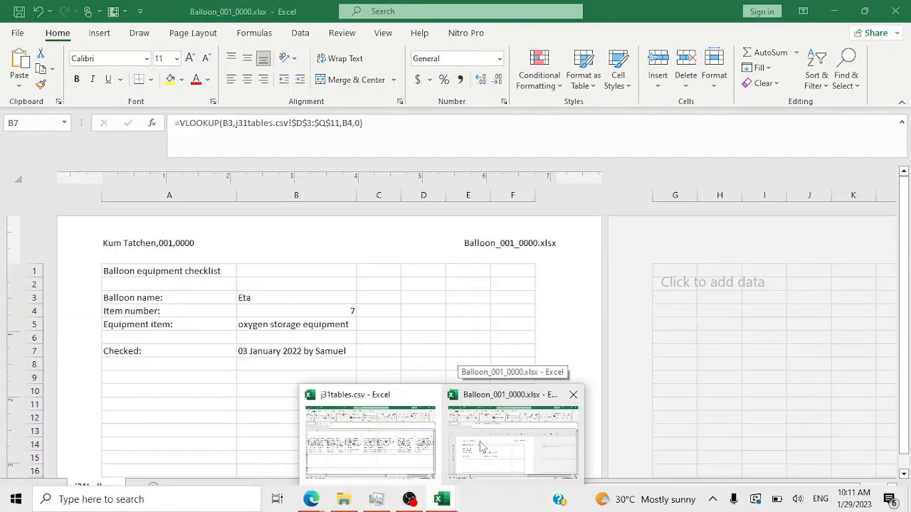
left_click(480, 447)
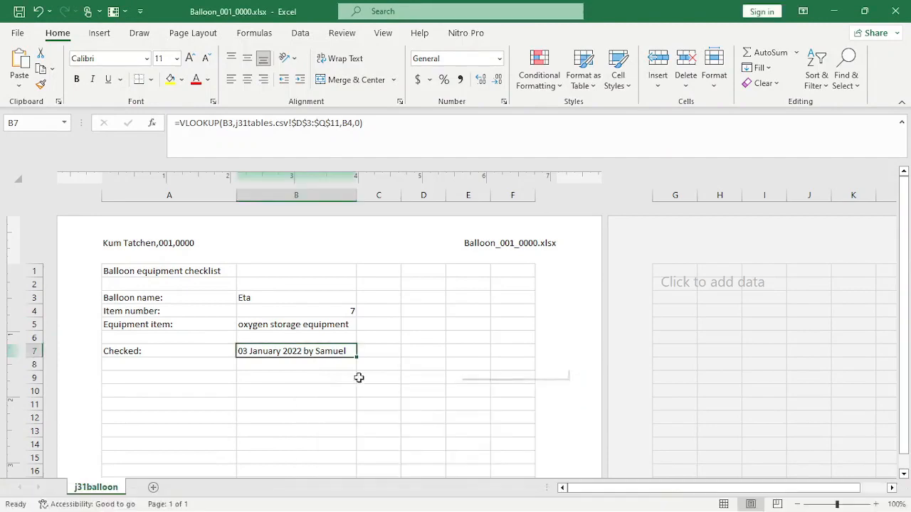
double_click(329, 350)
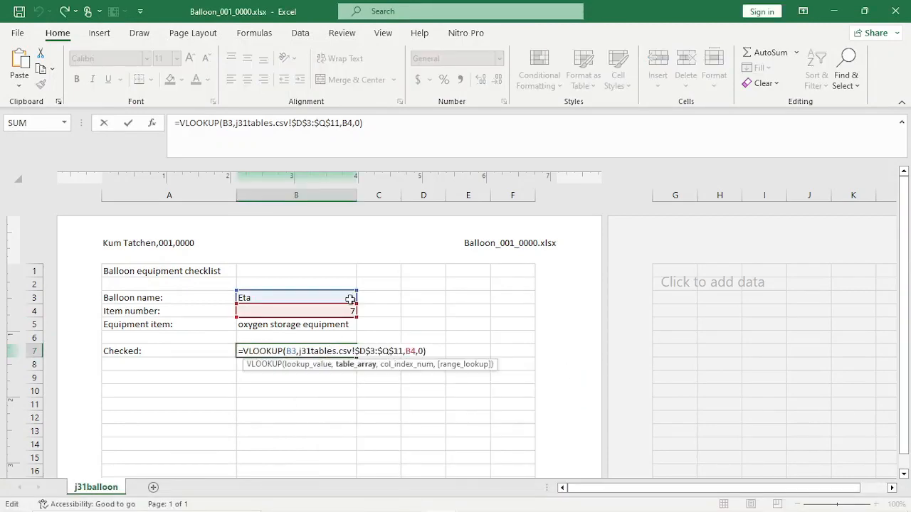
mouse_move(390, 504)
left_click(441, 501)
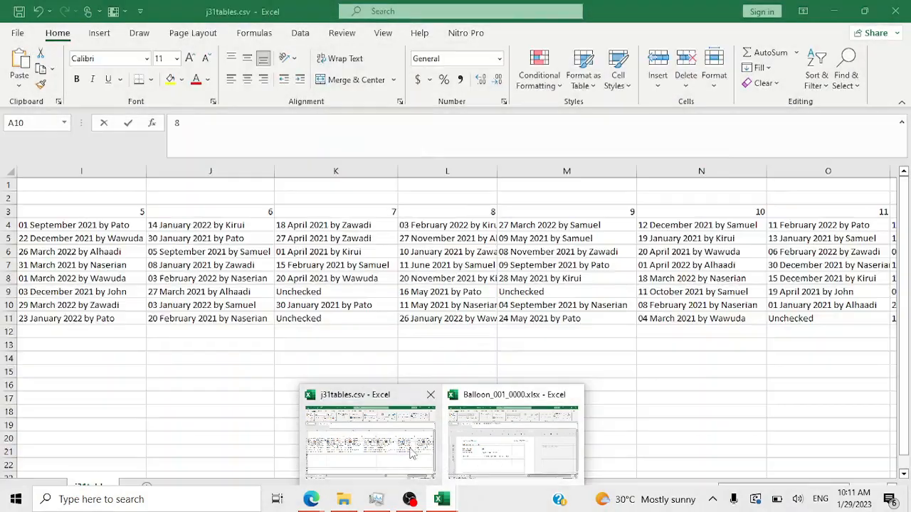
left_click(411, 454)
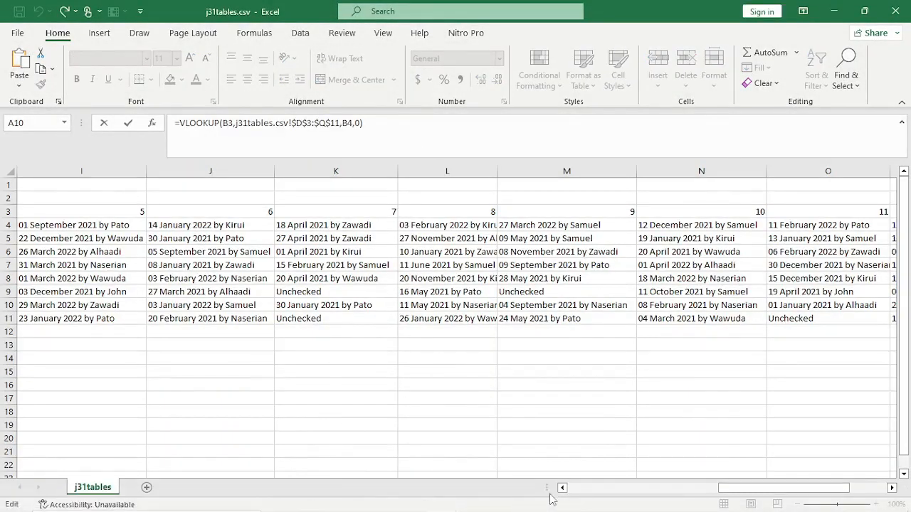
left_click_drag(556, 487, 561, 489)
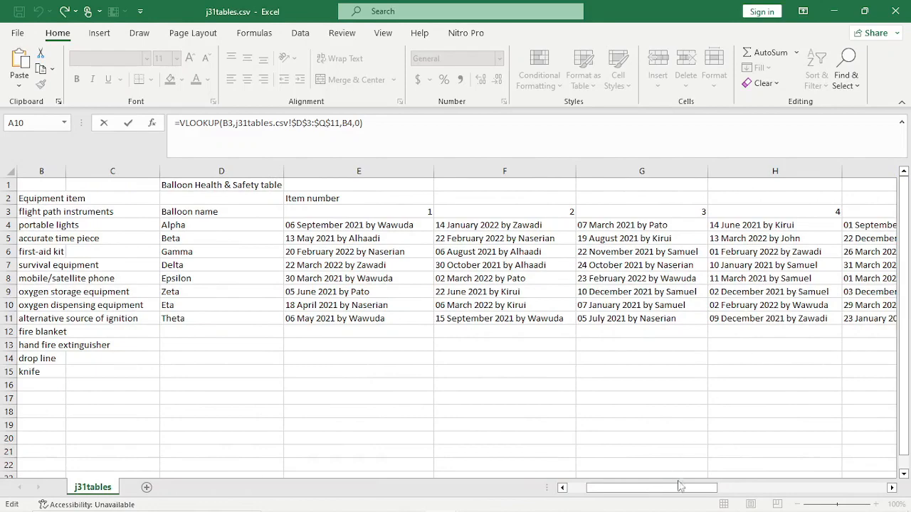
left_click_drag(652, 489, 728, 491)
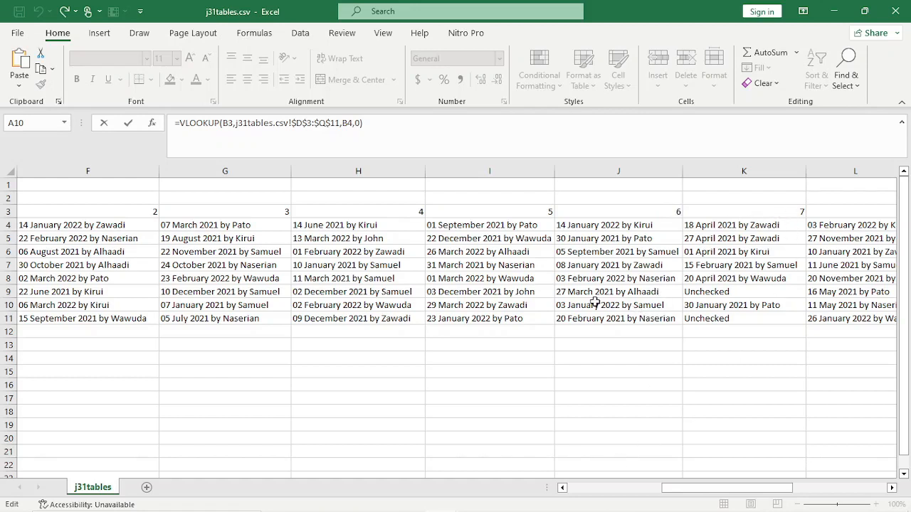
key("alt+Tab")
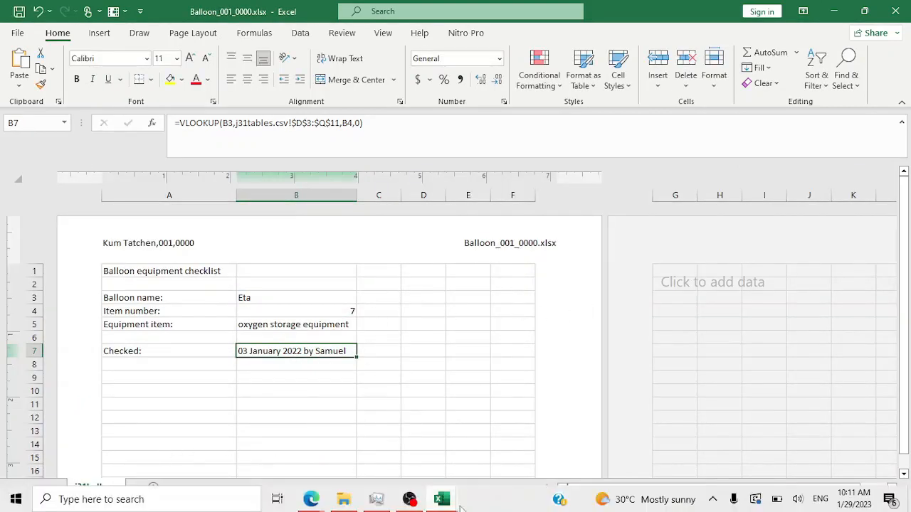
mouse_move(441, 499)
left_click(396, 447)
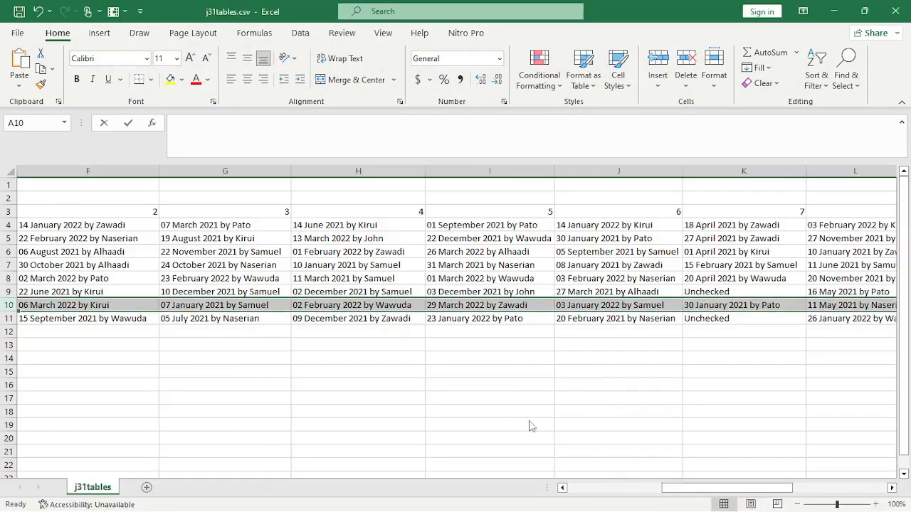
left_click_drag(739, 490, 836, 489)
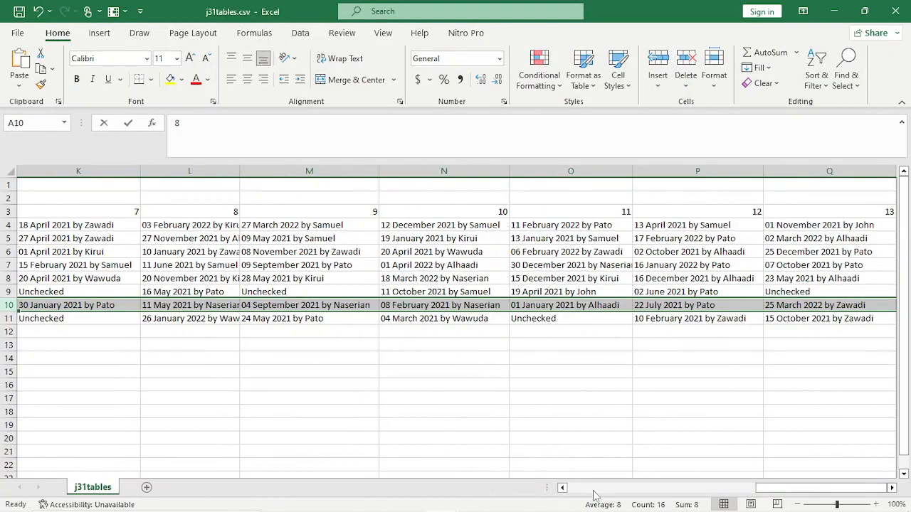
left_click(562, 488)
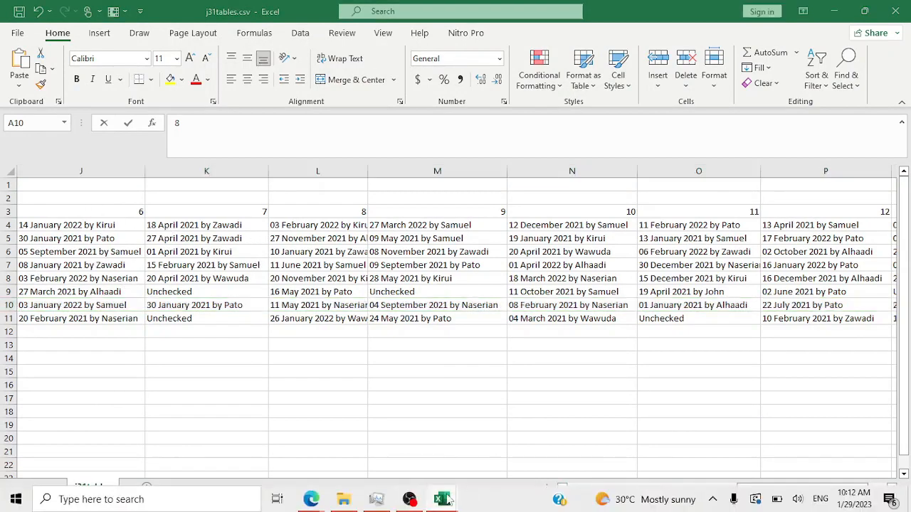
mouse_move(442, 506)
left_click(494, 409)
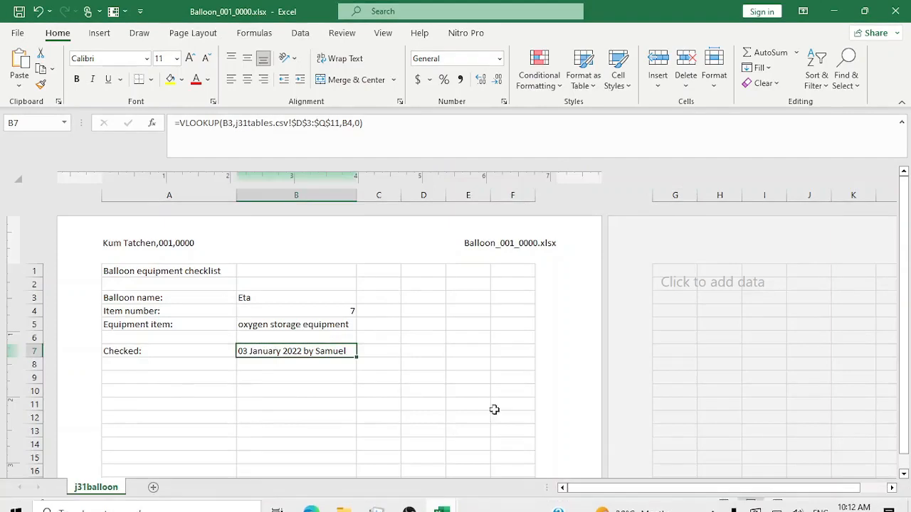
- Change B7's column index to B4+1, so it returns 30 January 2021 and the checker
double_click(344, 352)
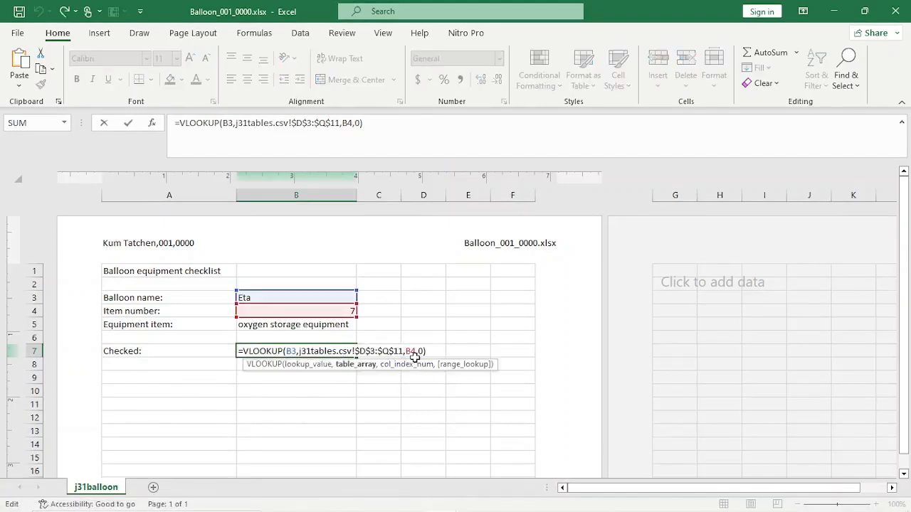
left_click(416, 354)
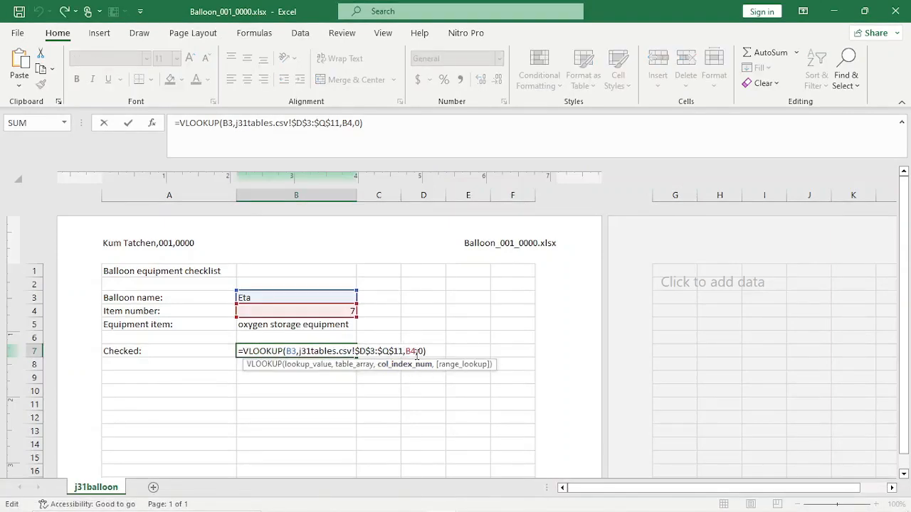
type("+1")
key("Return")
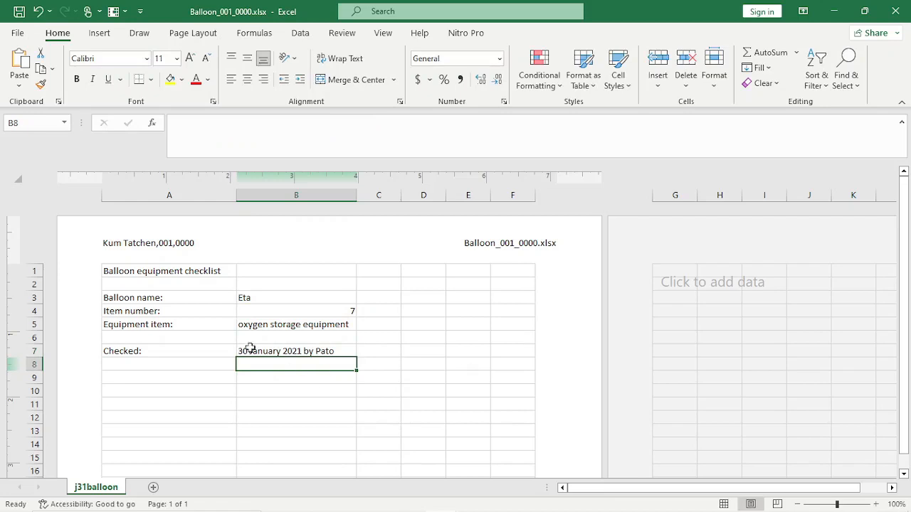
left_click(334, 349)
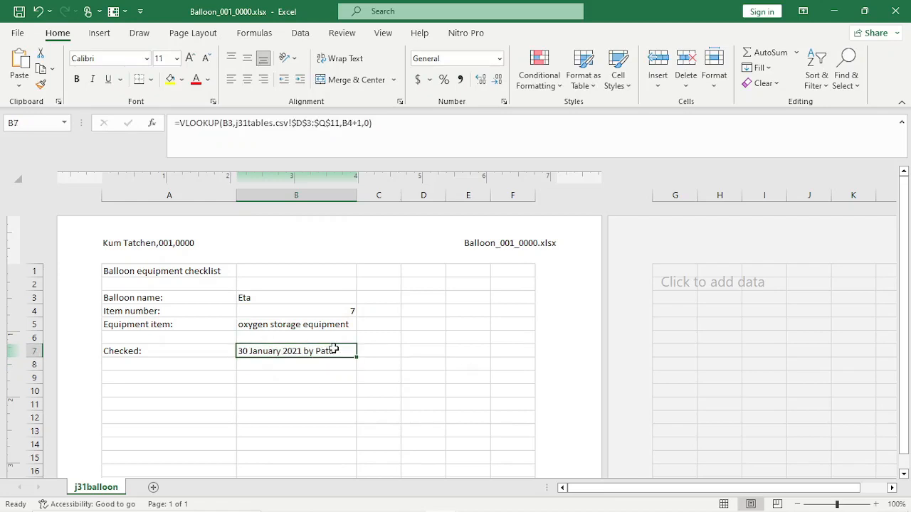
mouse_move(335, 511)
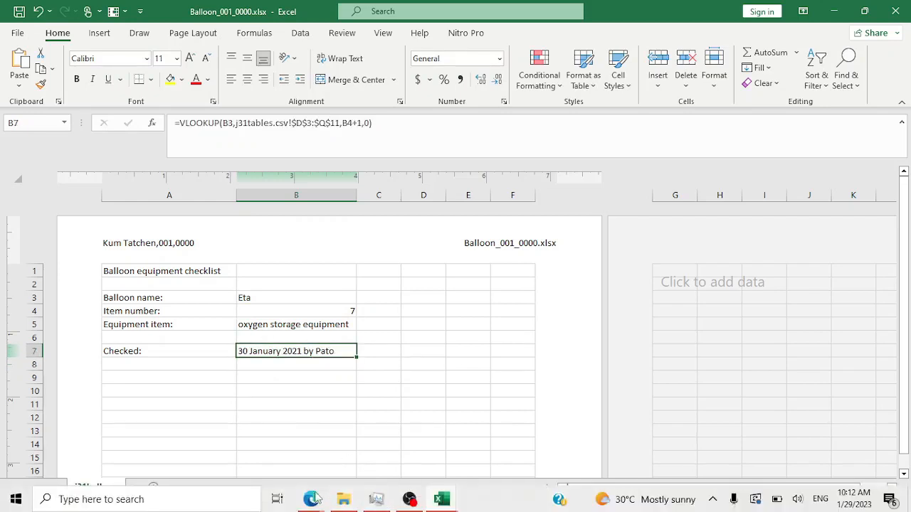
- Draw a red check mark beside question 17 on the exam paper
mouse_move(313, 499)
left_click(410, 427)
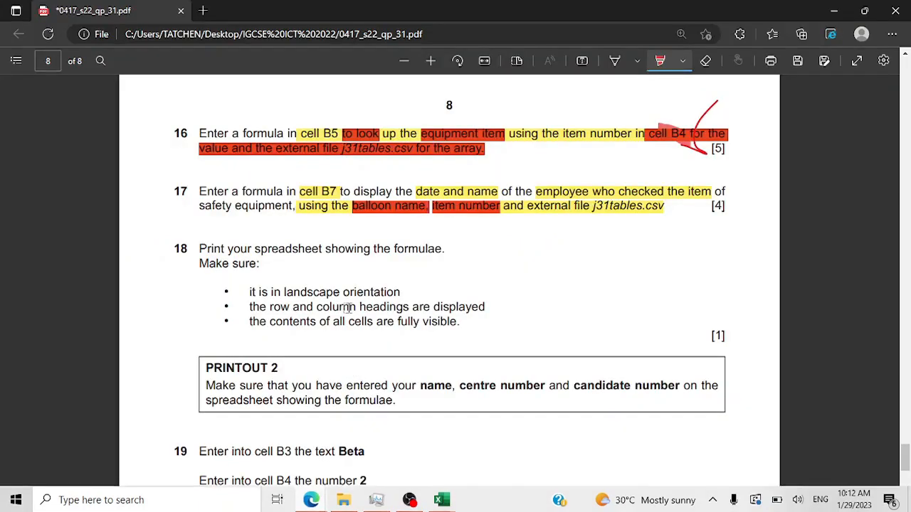
left_click(615, 61)
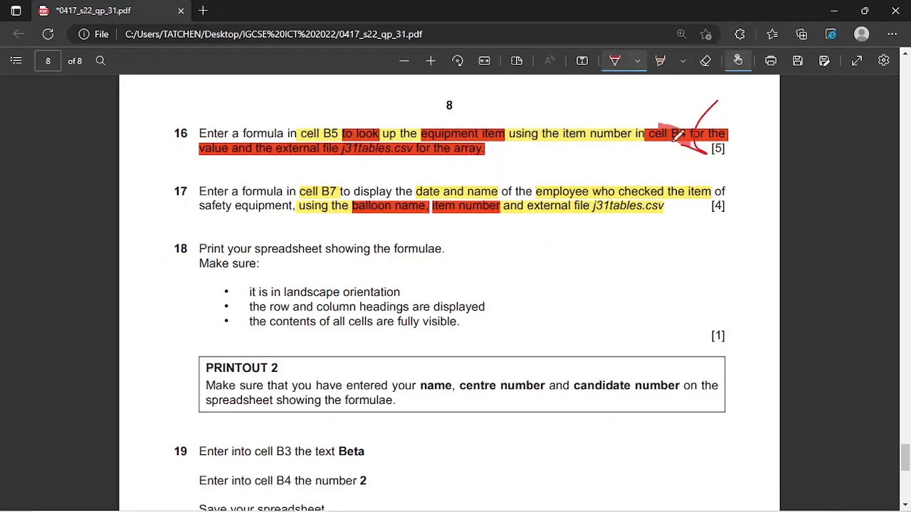
mouse_move(706, 206)
left_mouse_down()
mouse_move(726, 216)
mouse_move(760, 158)
left_mouse_up()
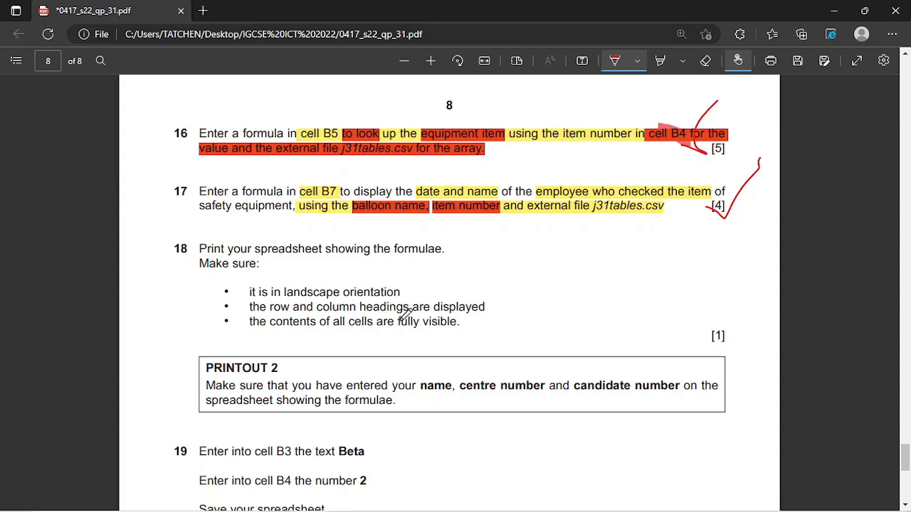
- Switch back to the Balloon_001_0000.xlsx workbook in Excel
mouse_move(455, 507)
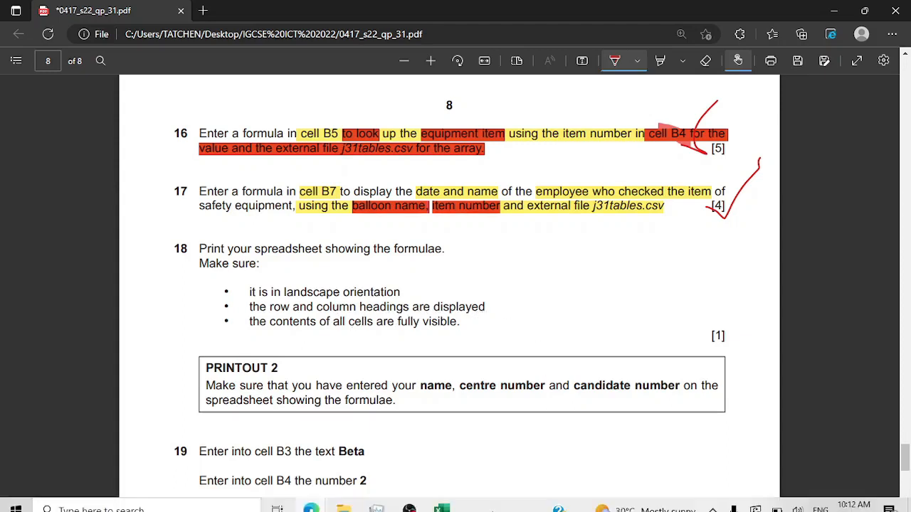
left_click(443, 502)
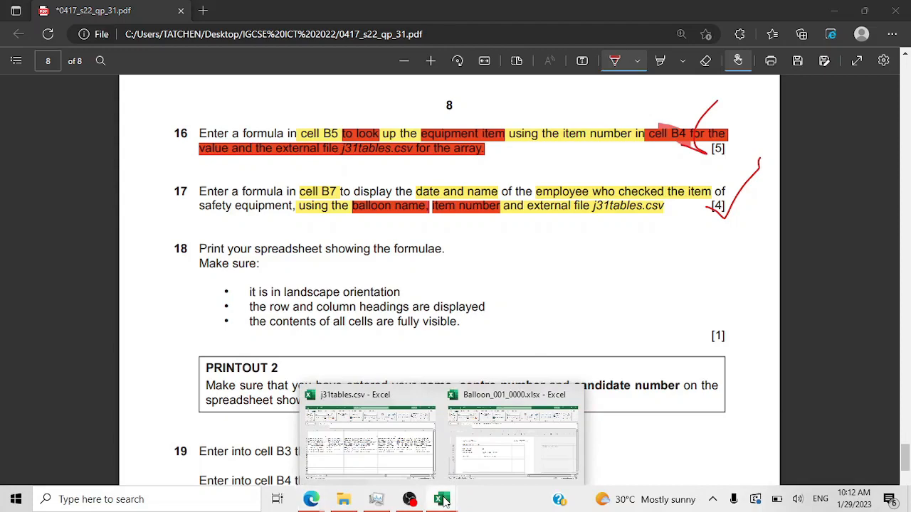
left_click(512, 438)
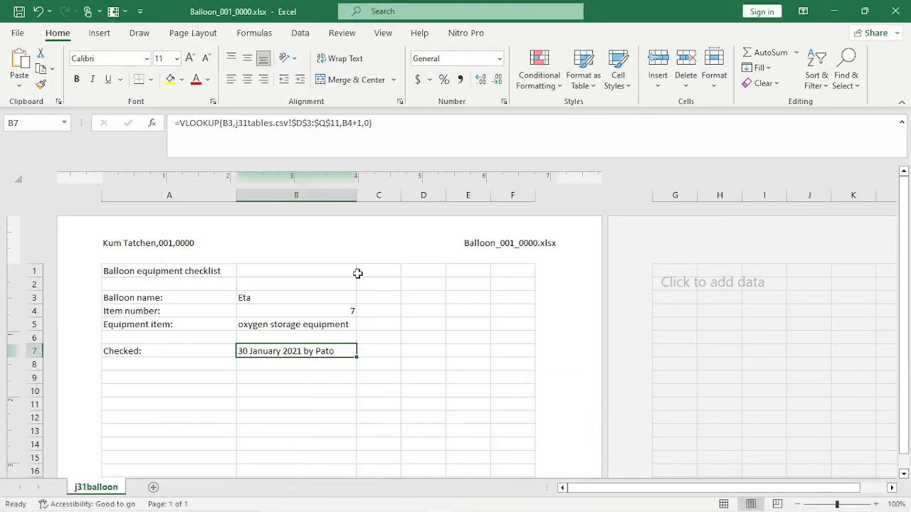
- Turn on Show Formulas and resize columns A and B to fit the formulas
left_click_drag(355, 200, 374, 201)
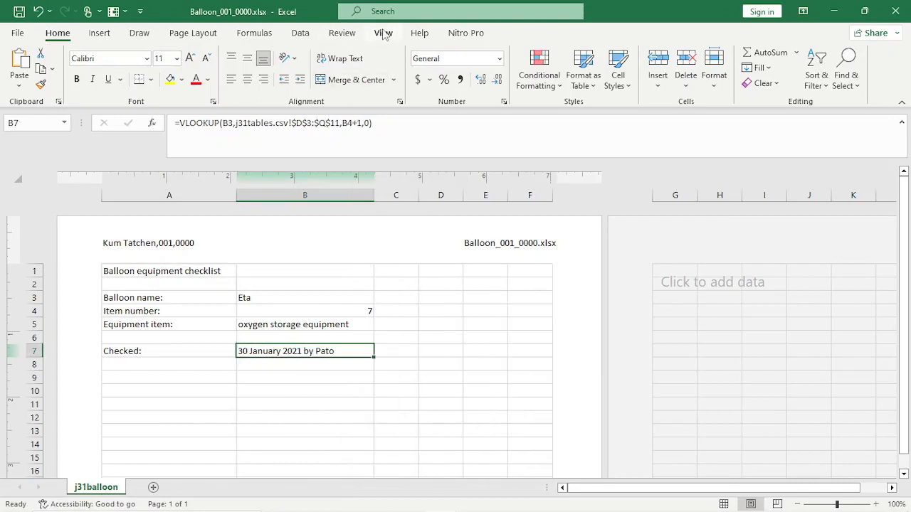
left_click(254, 33)
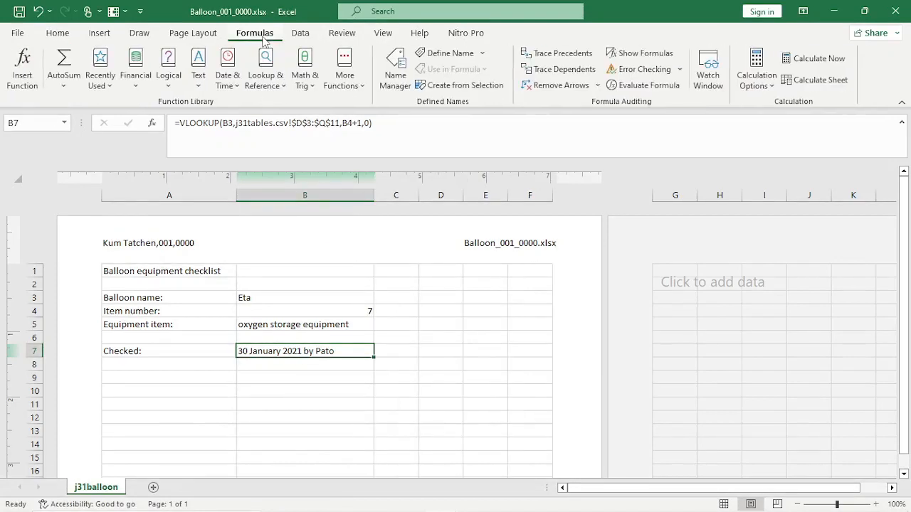
left_click(618, 53)
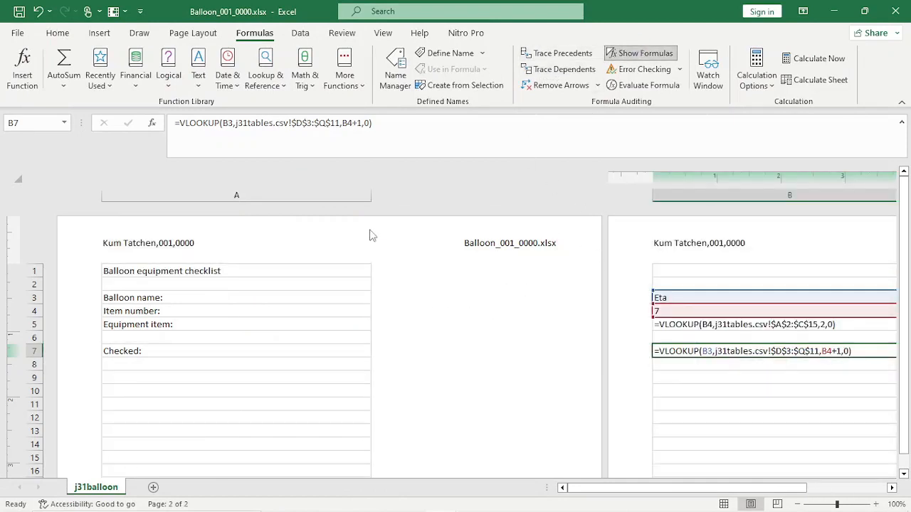
left_click_drag(371, 194, 237, 207)
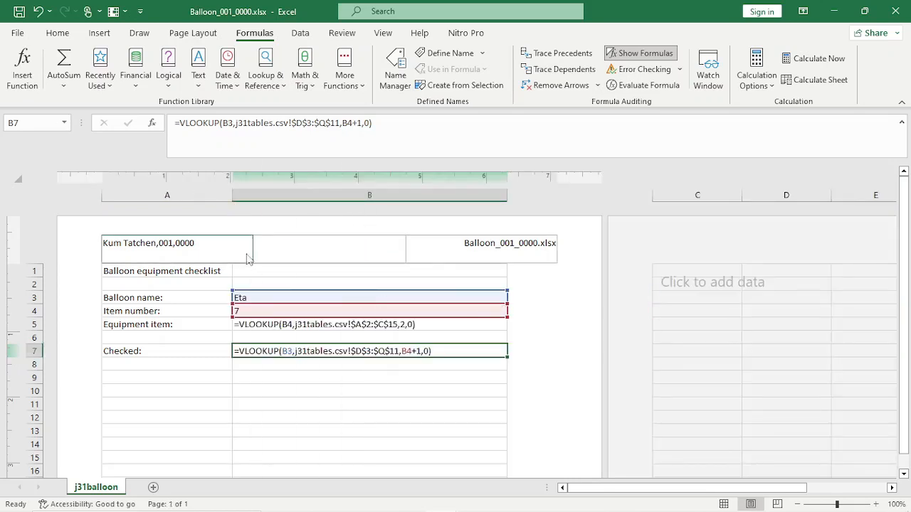
left_click_drag(230, 190, 224, 191)
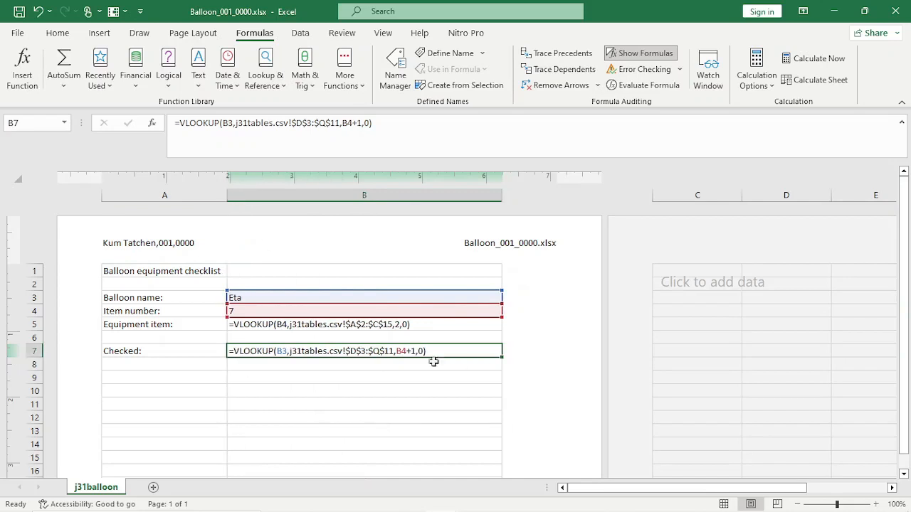
- Set the printout to Landscape orientation in print settings and open Page Setup
left_click(18, 34)
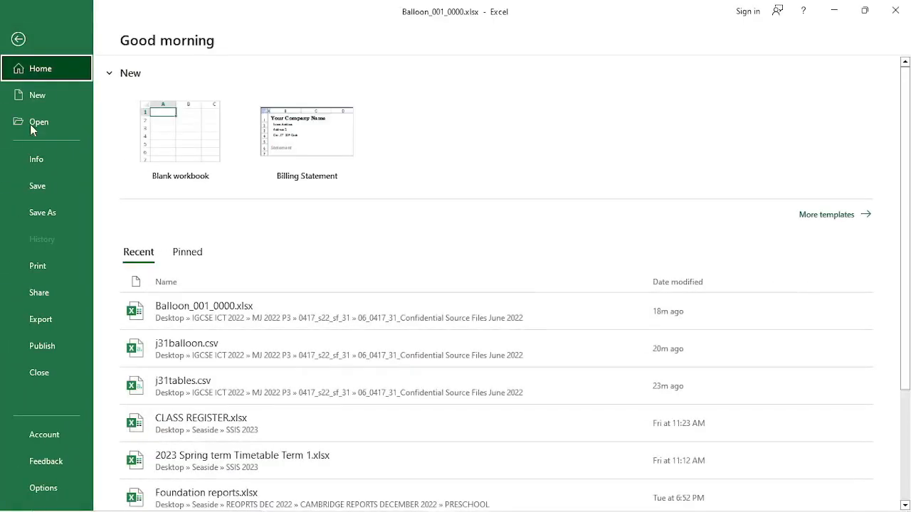
left_click(48, 266)
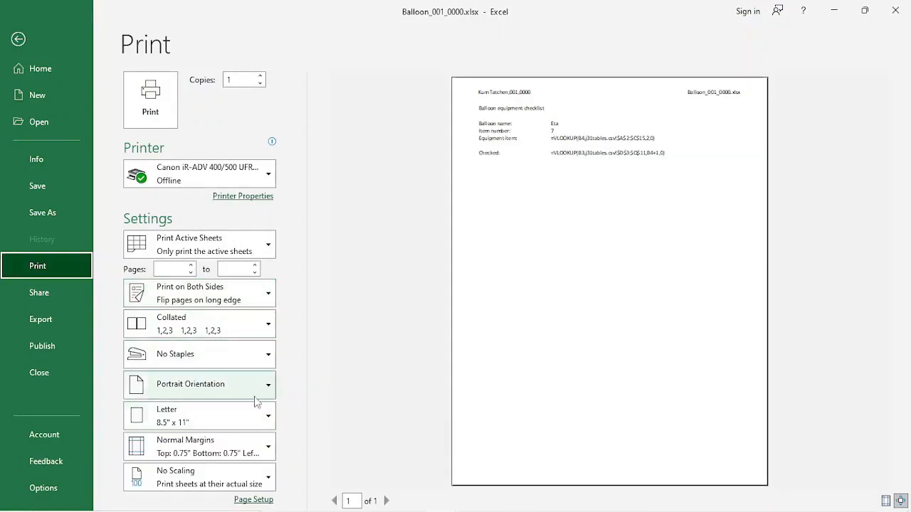
left_click(264, 386)
left_click(203, 456)
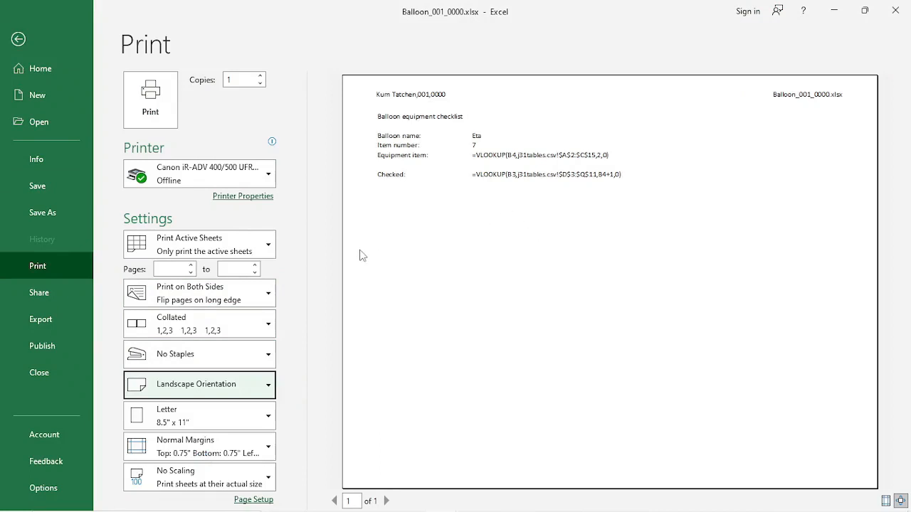
left_click(253, 500)
mouse_move(349, 504)
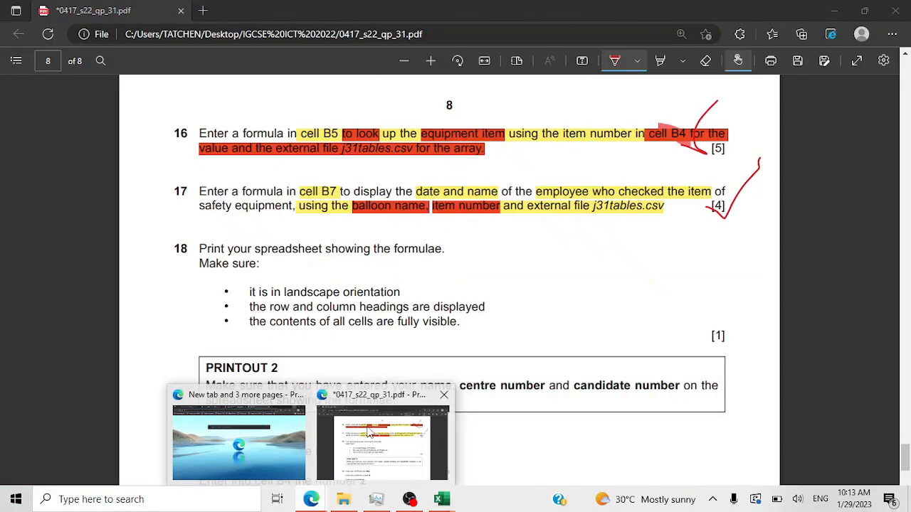
- Highlight 'landscape orientation' in question 18 in red
left_click(368, 432)
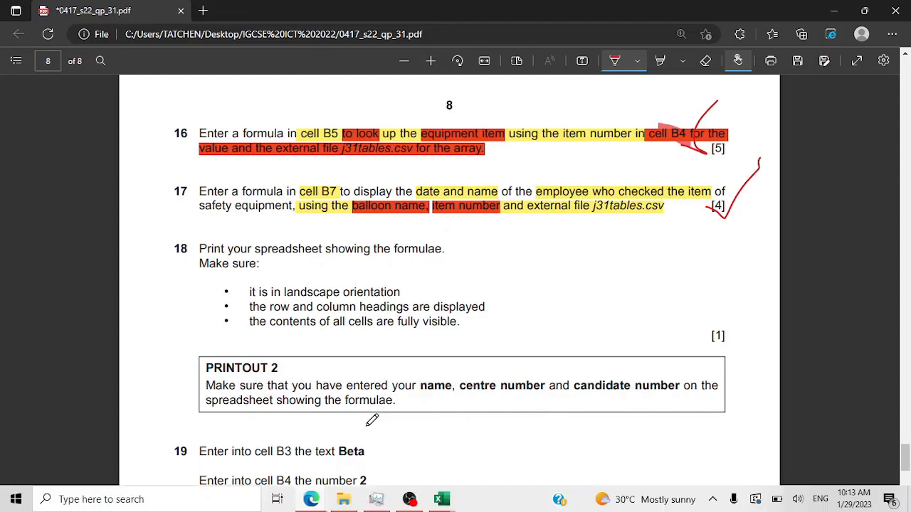
left_click(659, 62)
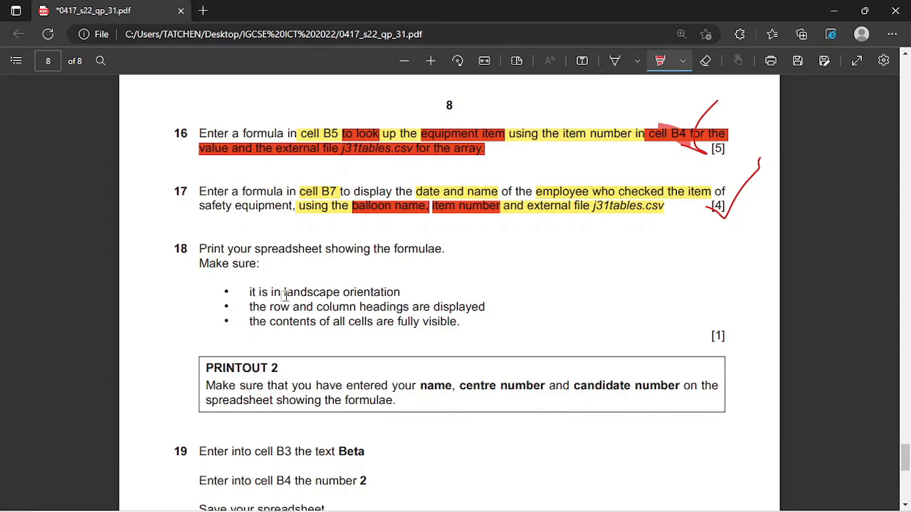
mouse_move(282, 294)
left_mouse_down()
mouse_move(390, 293)
mouse_move(409, 307)
left_mouse_up()
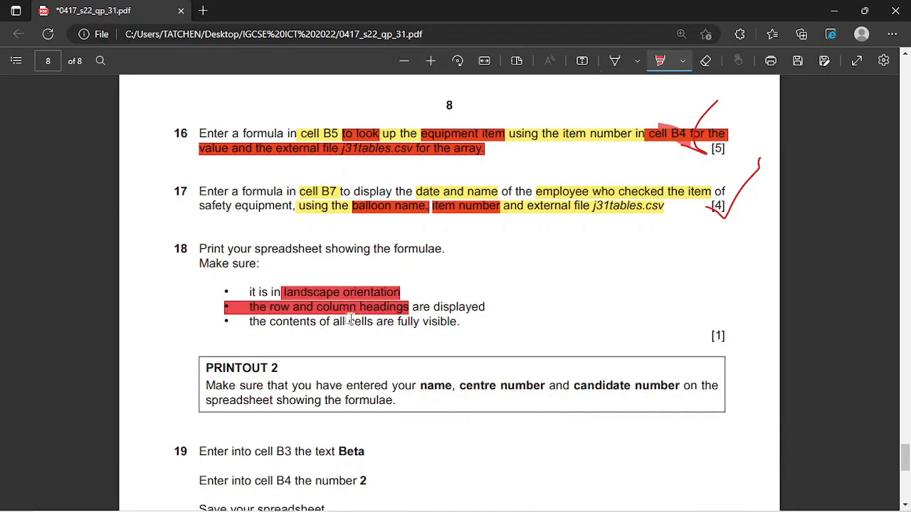
- Highlight 'the row and column headings' in question 18 in red
left_click_drag(328, 311, 324, 313)
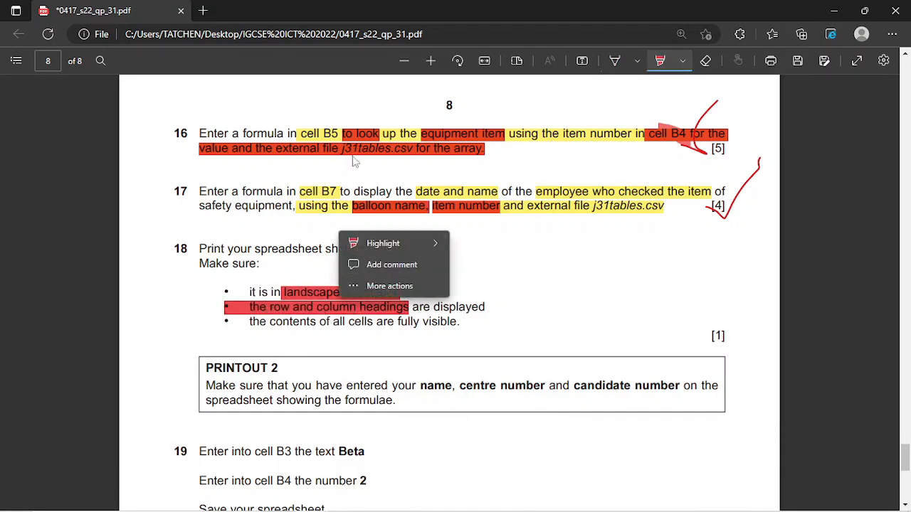
left_click(292, 312)
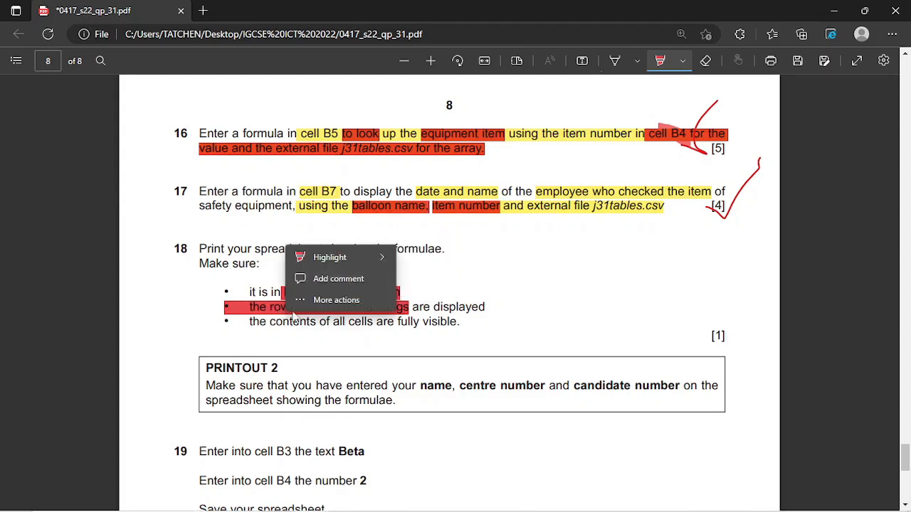
left_click(426, 314)
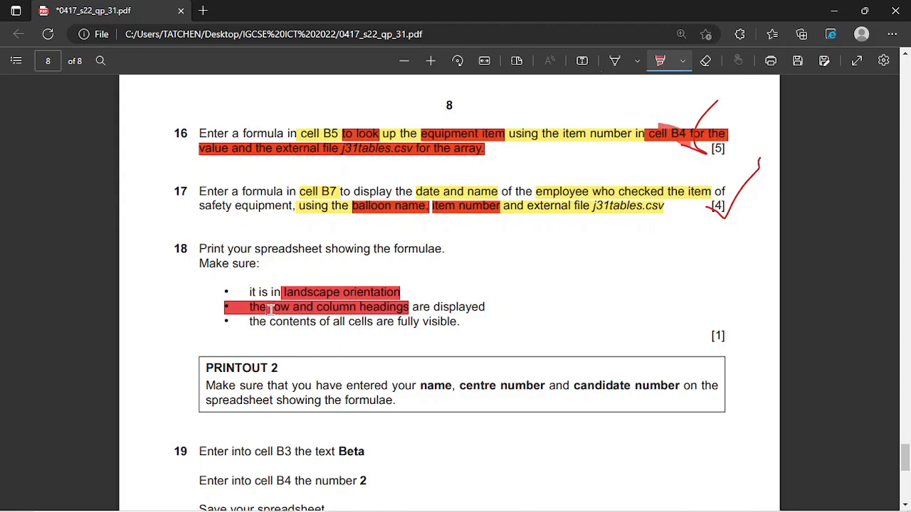
left_click_drag(270, 311, 413, 311)
mouse_move(411, 492)
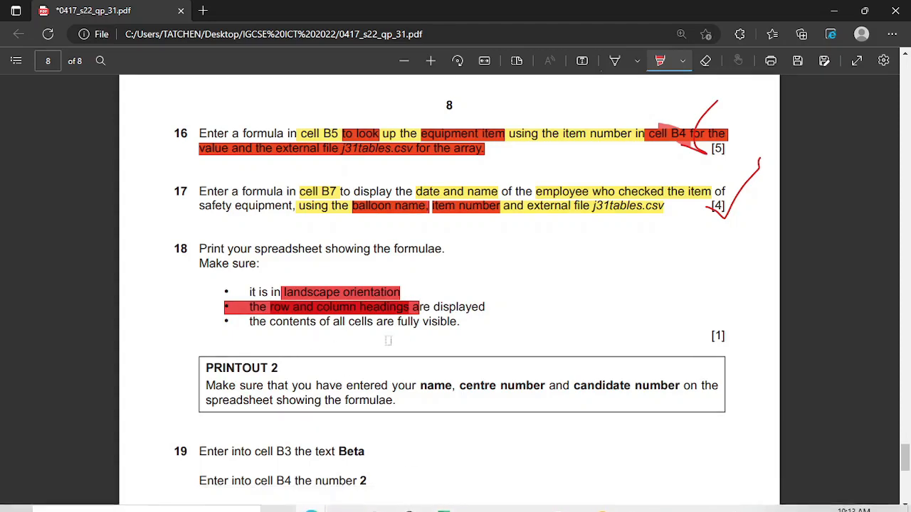
left_click(447, 508)
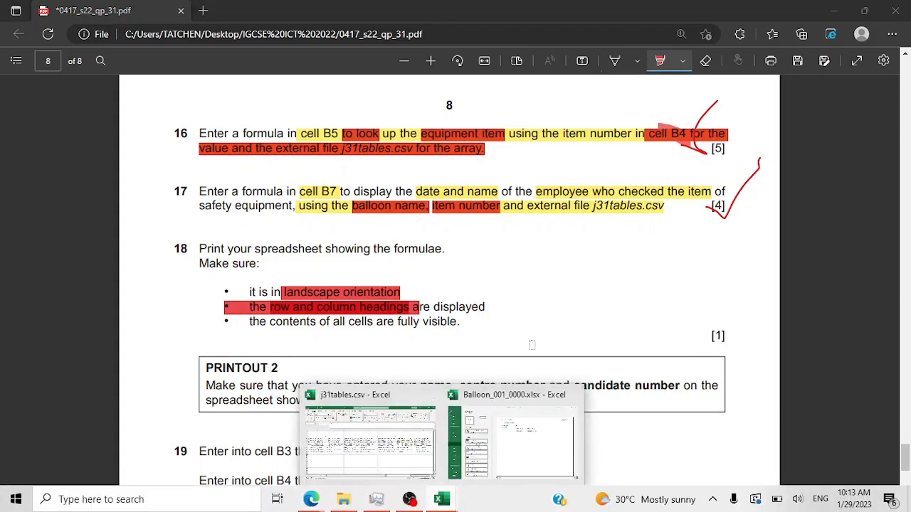
- Turn on row and column headings in Page Setup's Sheet options, then exit print preview
left_click(520, 441)
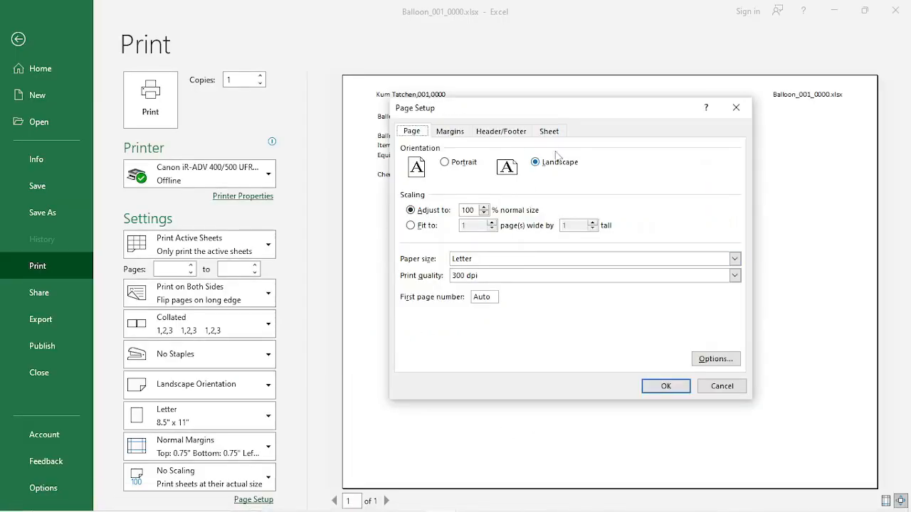
left_click(449, 133)
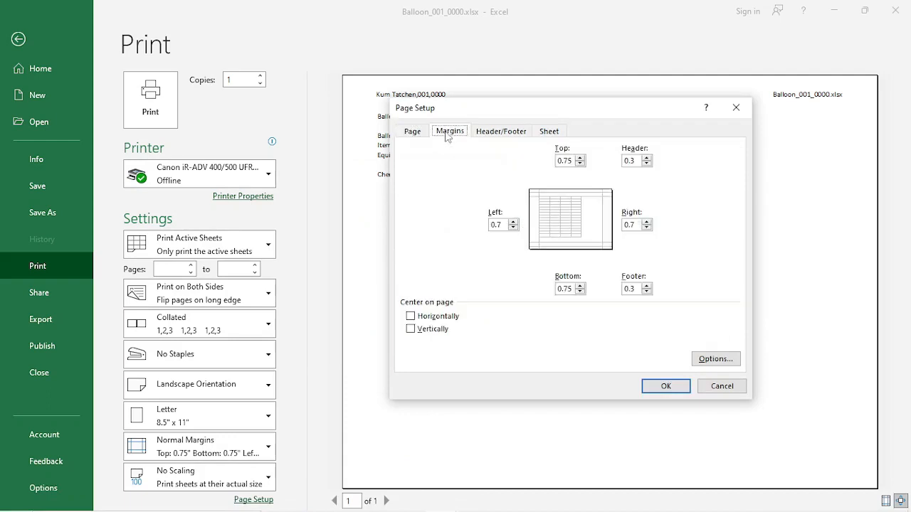
left_click(498, 136)
left_click(536, 135)
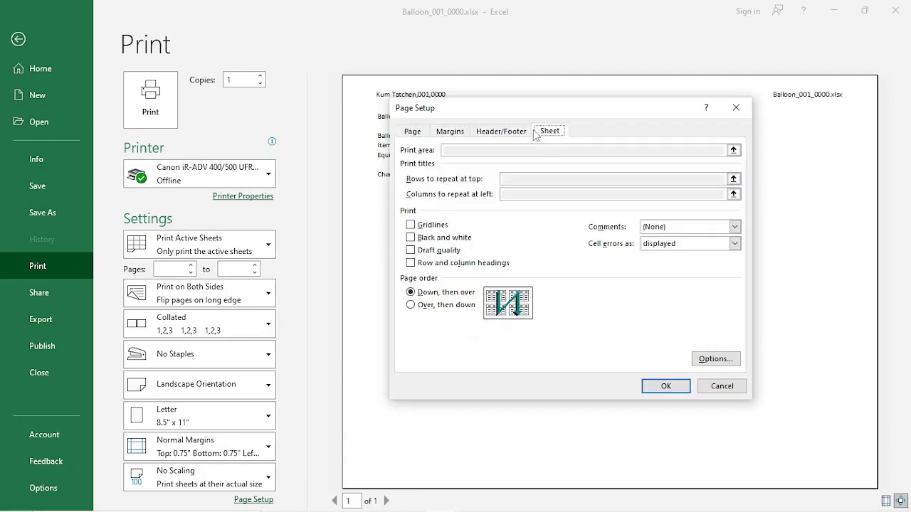
left_click(411, 263)
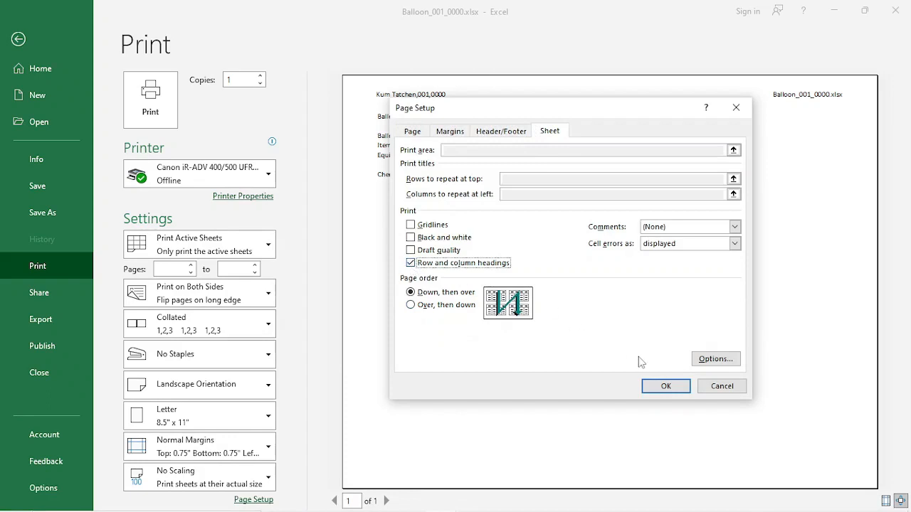
left_click(664, 388)
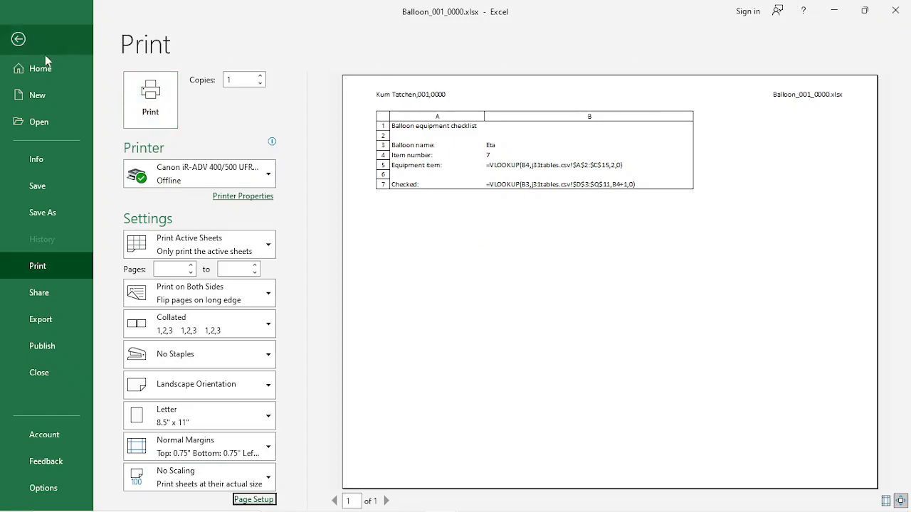
left_click(28, 44)
- Draw a red check mark beside question 18's [1] mark in the exam PDF
mouse_move(361, 506)
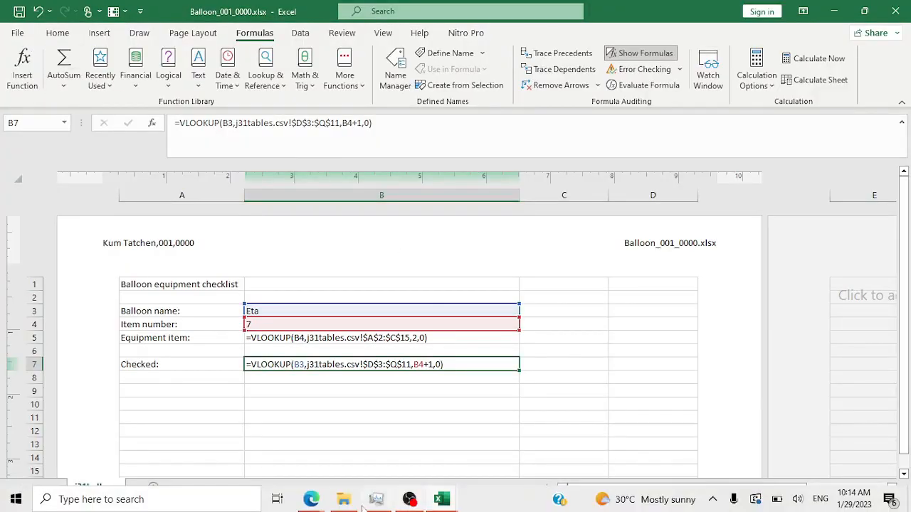
mouse_move(315, 504)
left_click(423, 427)
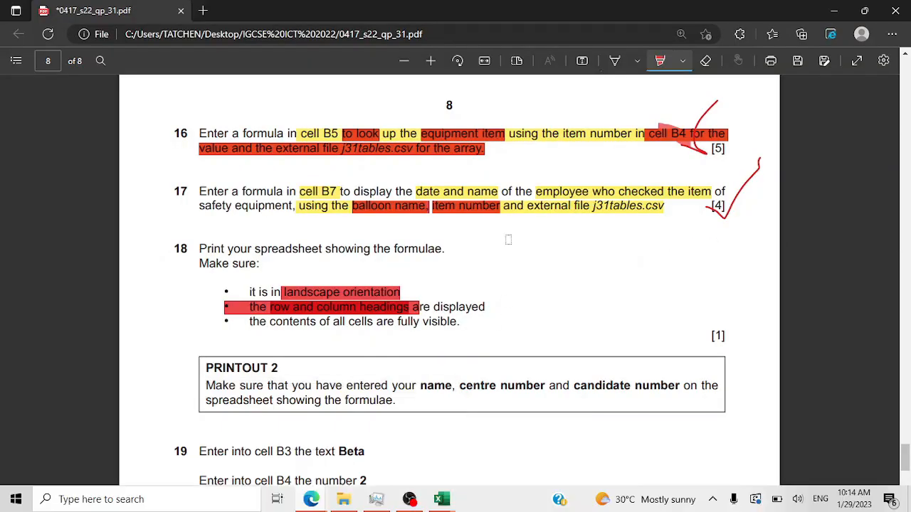
left_click(615, 60)
mouse_move(688, 328)
left_mouse_down()
mouse_move(701, 332)
mouse_move(757, 285)
left_mouse_up()
- Scroll the exam paper down to question 19, then go back to Balloon_001_0000.xlsx
scroll(681, 321, "down", 5)
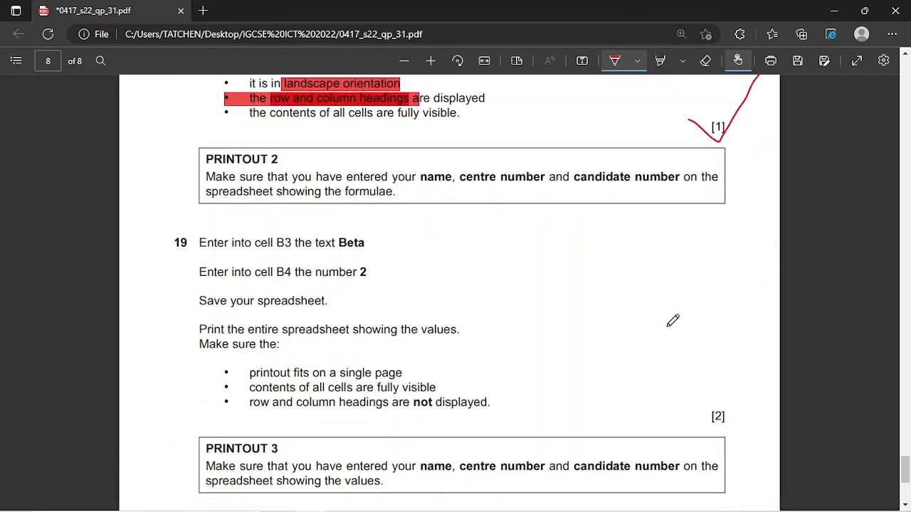
scroll(672, 321, "up", 1)
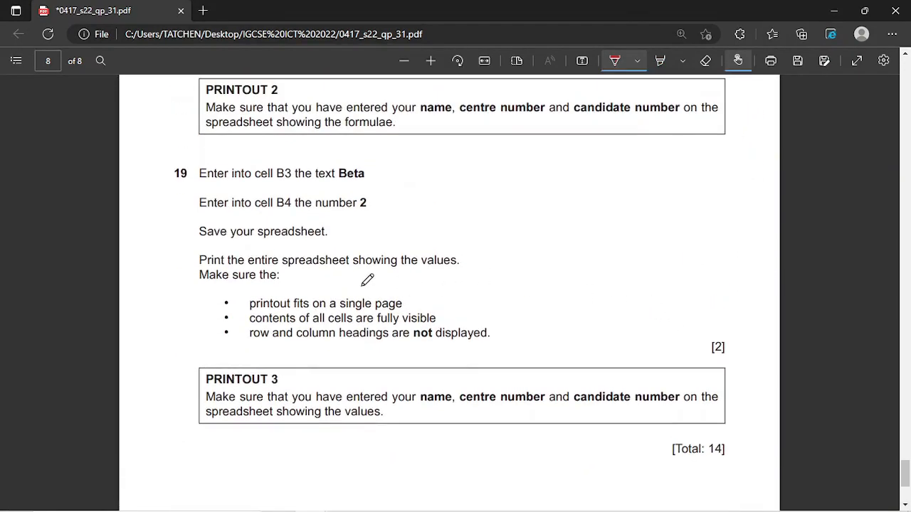
scroll(367, 279, "down", 1)
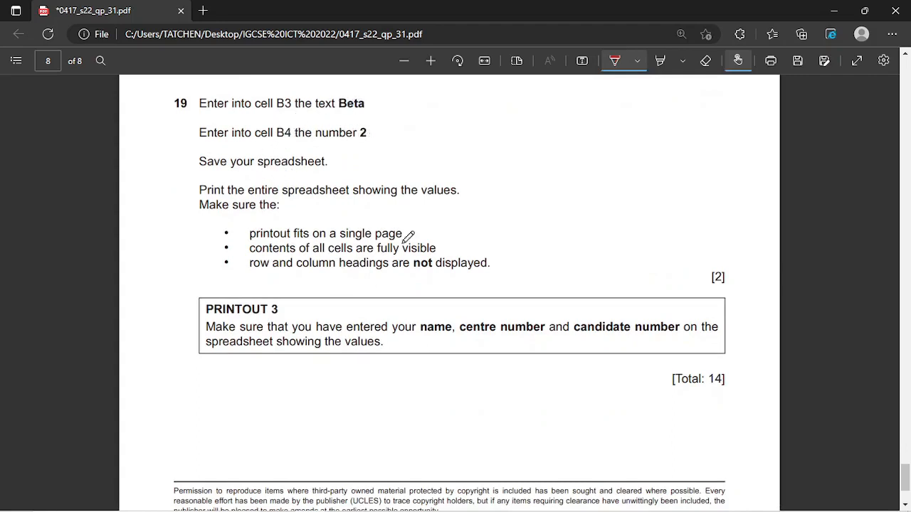
mouse_move(459, 505)
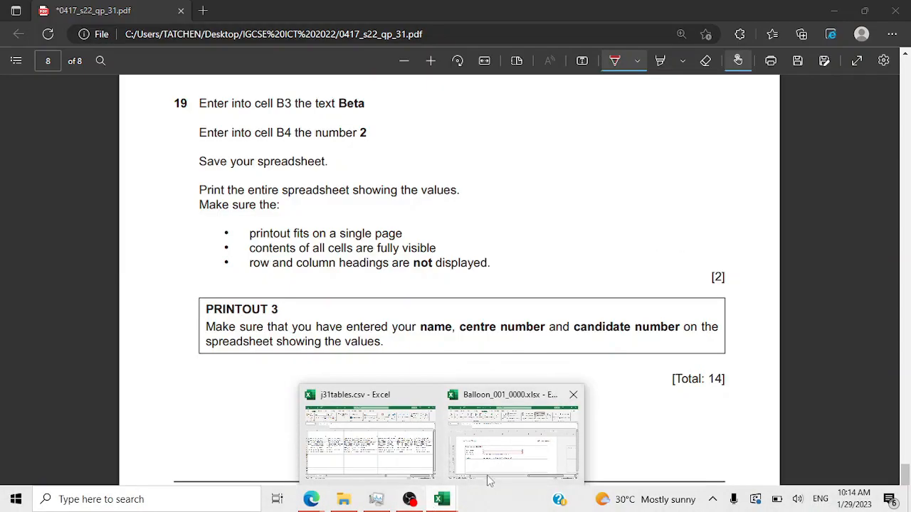
left_click(490, 476)
- Enter Beta in cell B3 and 2 in cell B4 of the balloon checklist
left_click(313, 311)
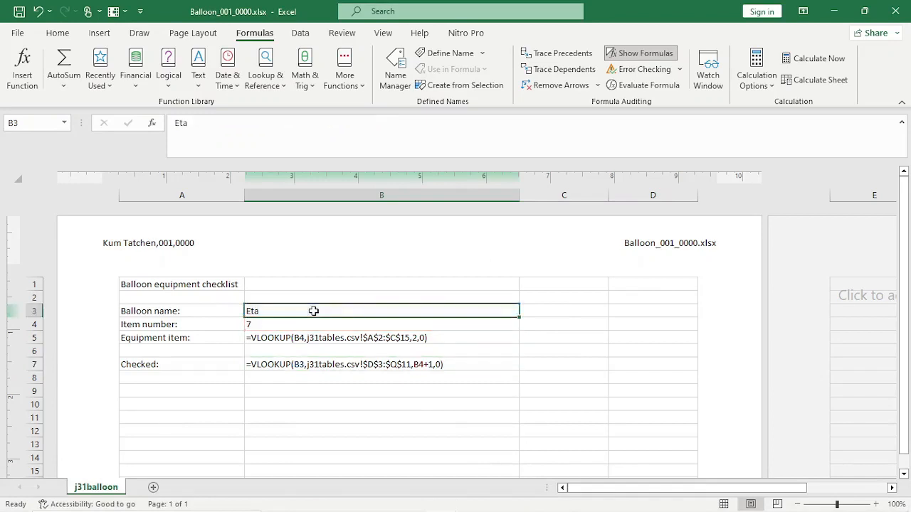
type("Be")
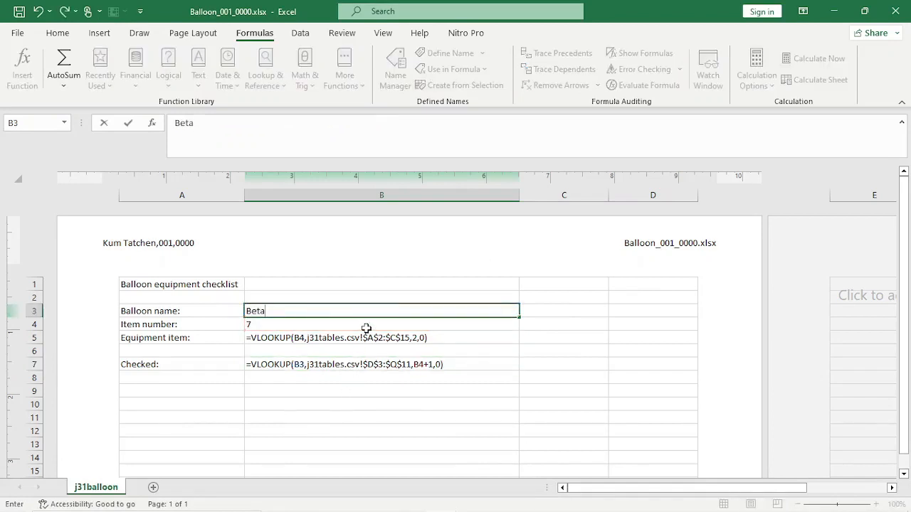
type("ta")
key("Return")
type("2")
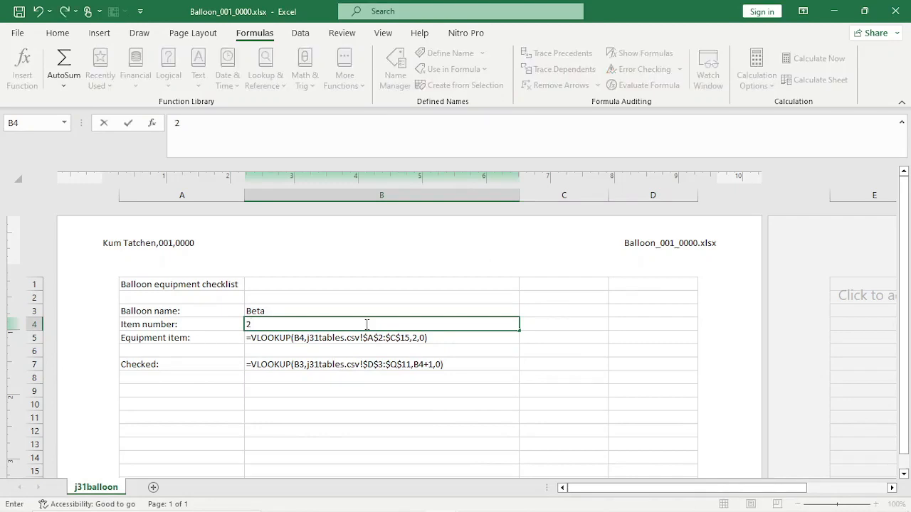
key("Return")
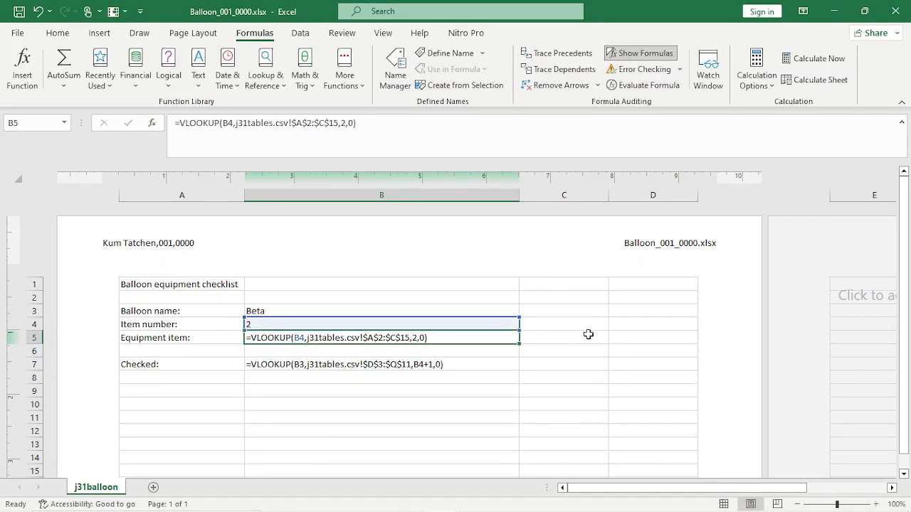
- In the exam PDF, underline 'not displayed' in red and highlight the same words
mouse_move(311, 499)
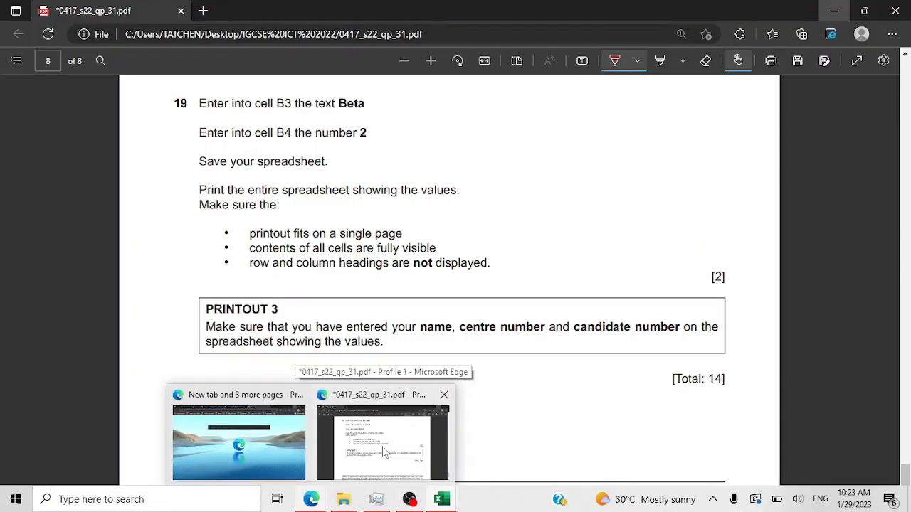
left_click(382, 446)
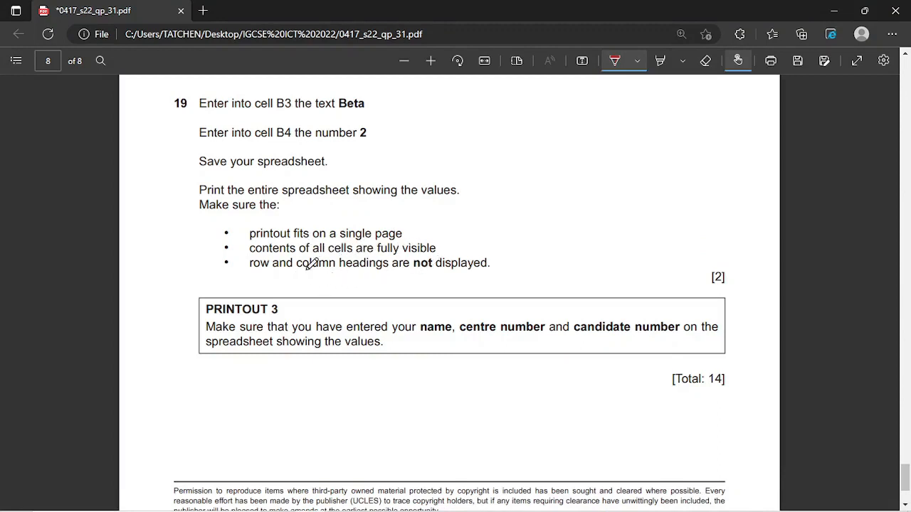
left_click_drag(413, 271, 488, 259)
left_click(660, 61)
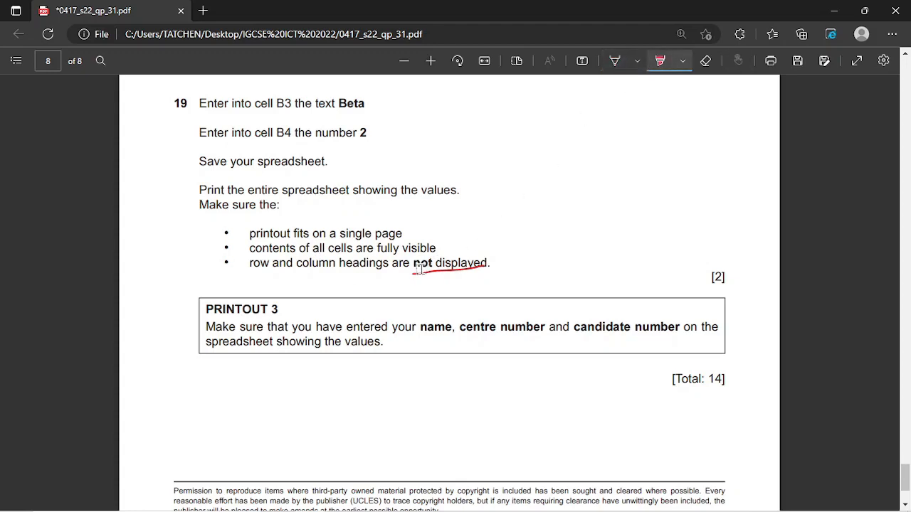
left_click_drag(411, 263, 501, 267)
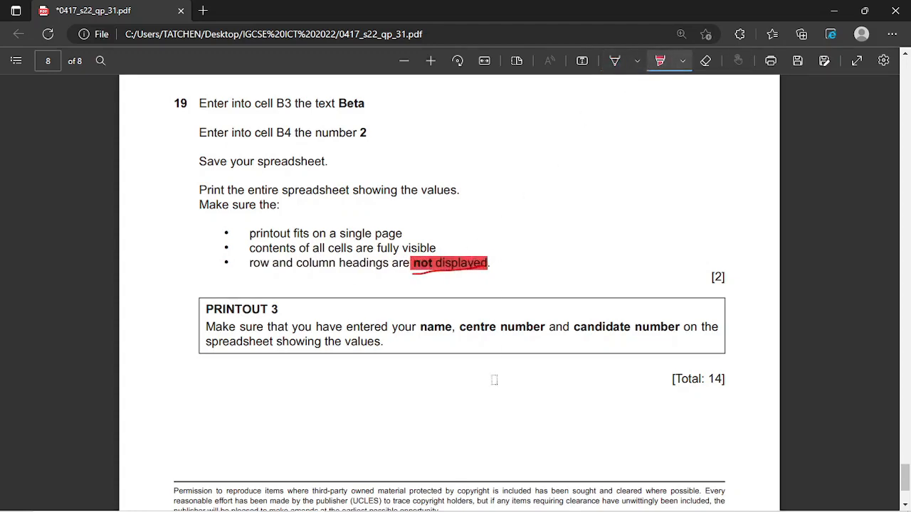
mouse_move(409, 499)
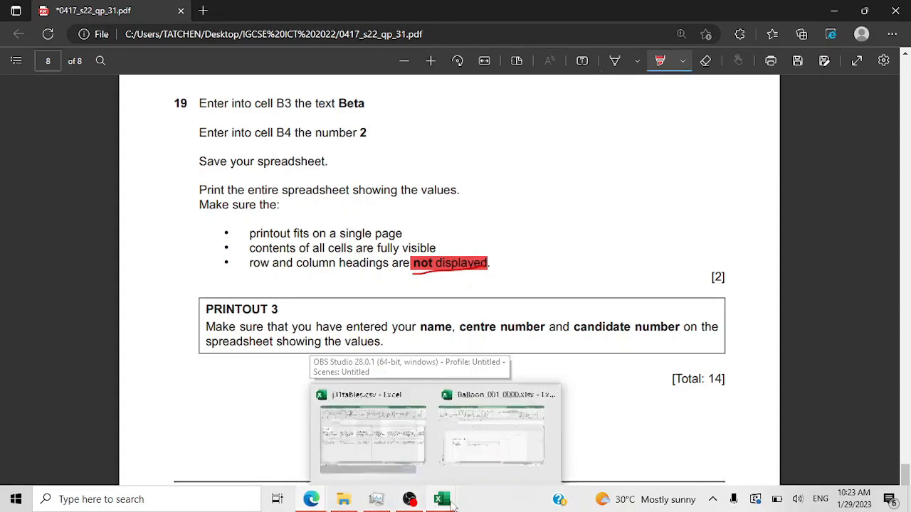
- Turn off Row and column headings on the Page Setup Sheet tab, then leave print preview
mouse_move(441, 499)
left_click(481, 451)
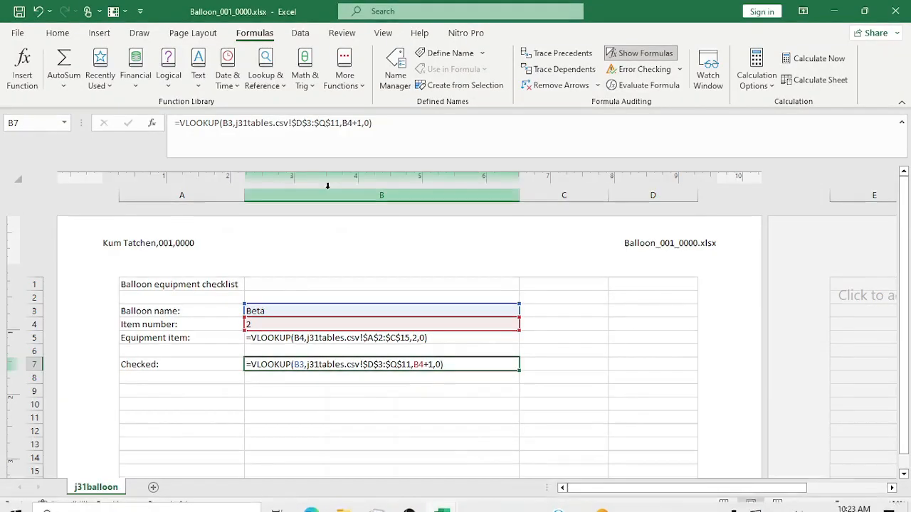
left_click(20, 34)
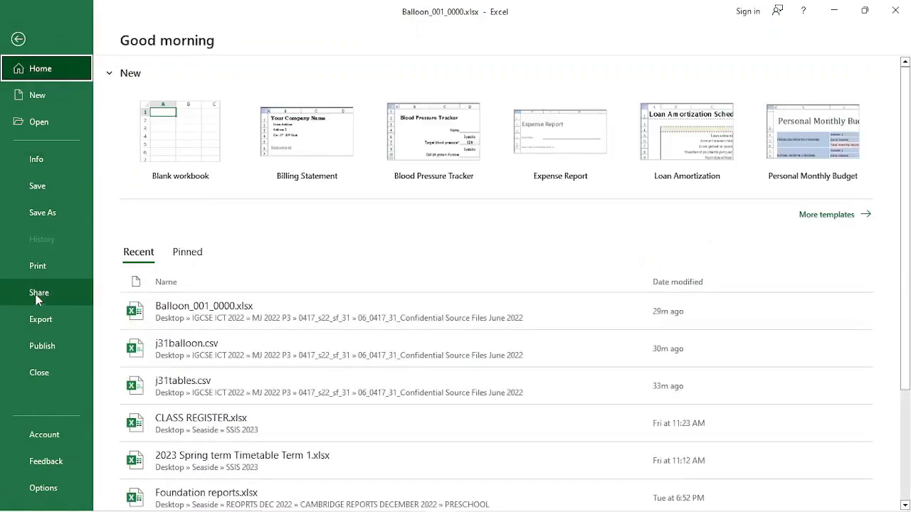
left_click(39, 274)
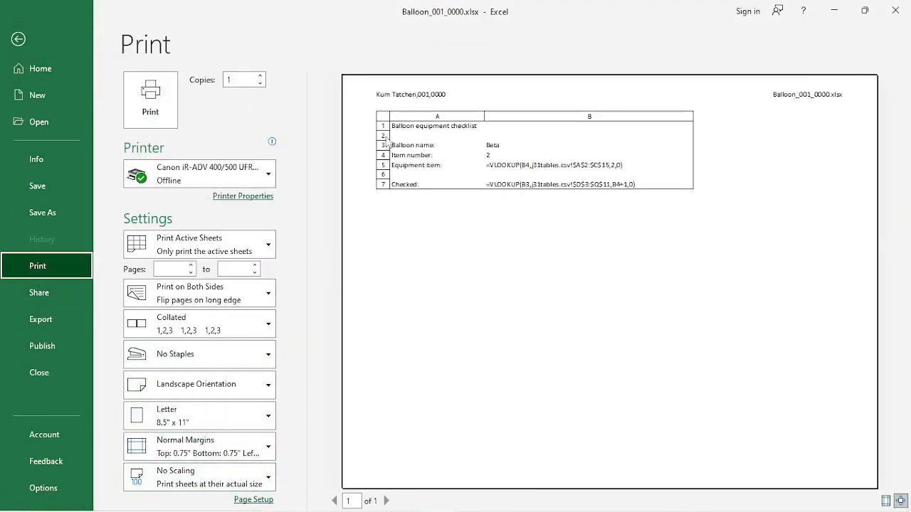
left_click(253, 499)
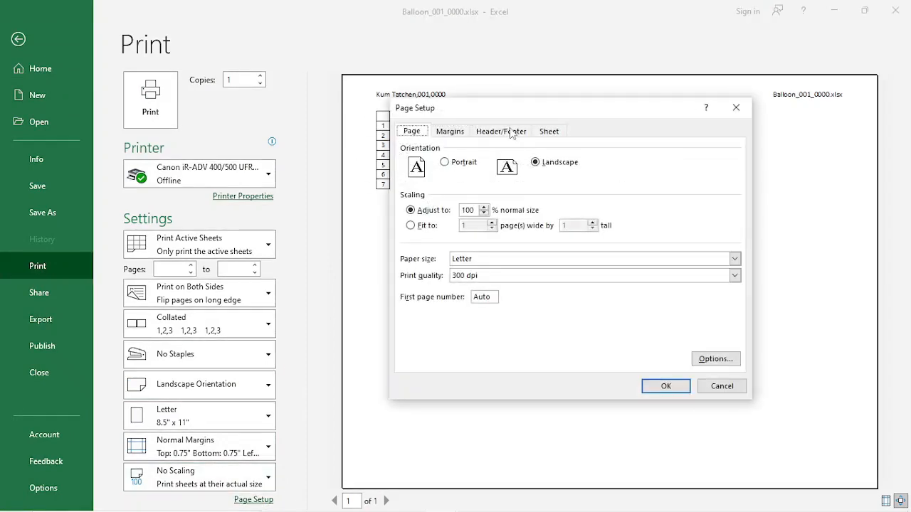
left_click(511, 134)
left_click(540, 136)
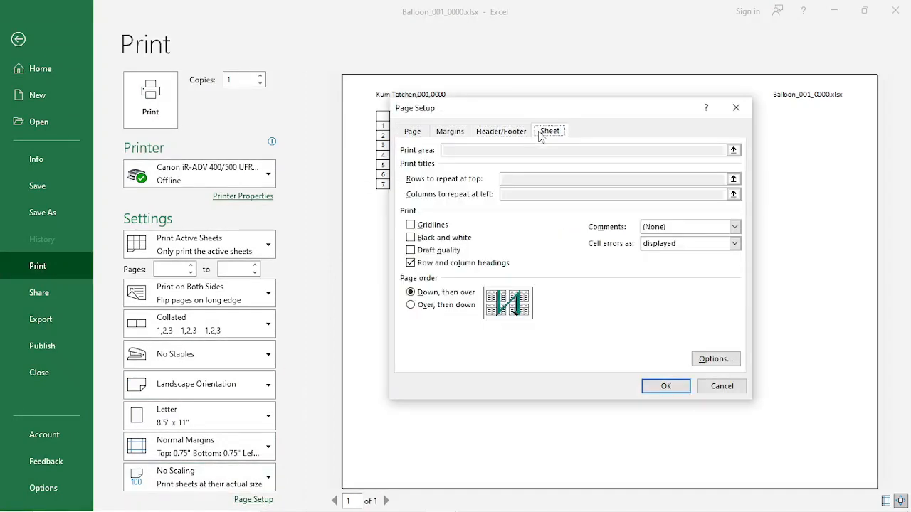
left_click(430, 263)
left_click(665, 386)
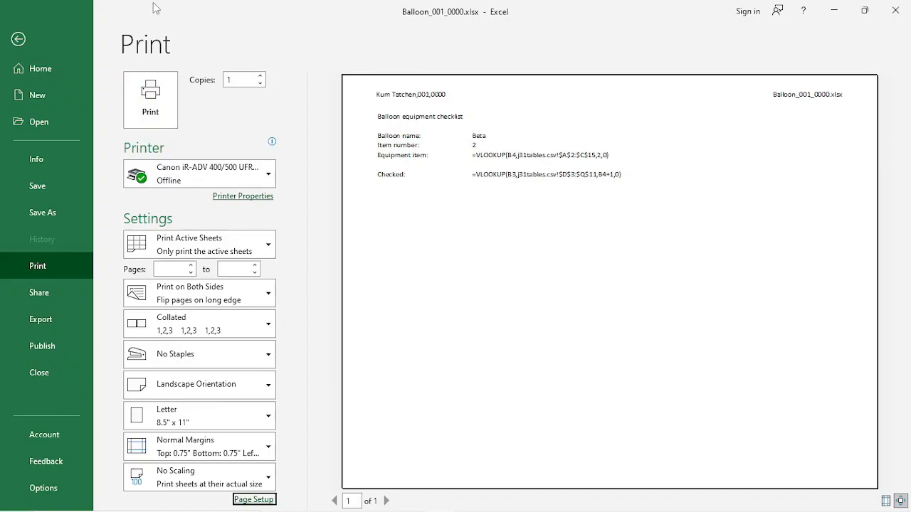
left_click(29, 41)
- Draw a red check mark beside question 19's [2] mark in the exam PDF
mouse_move(392, 510)
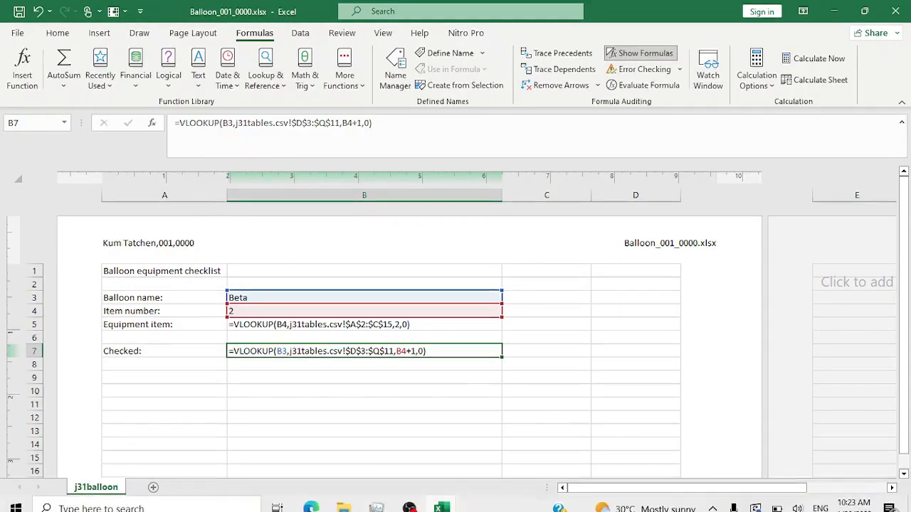
mouse_move(311, 499)
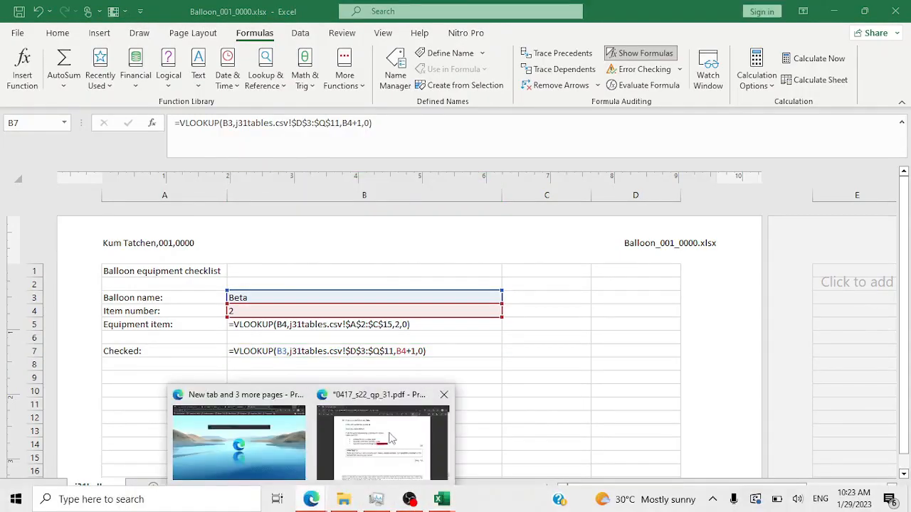
left_click(393, 437)
scroll(402, 328, "up", 4)
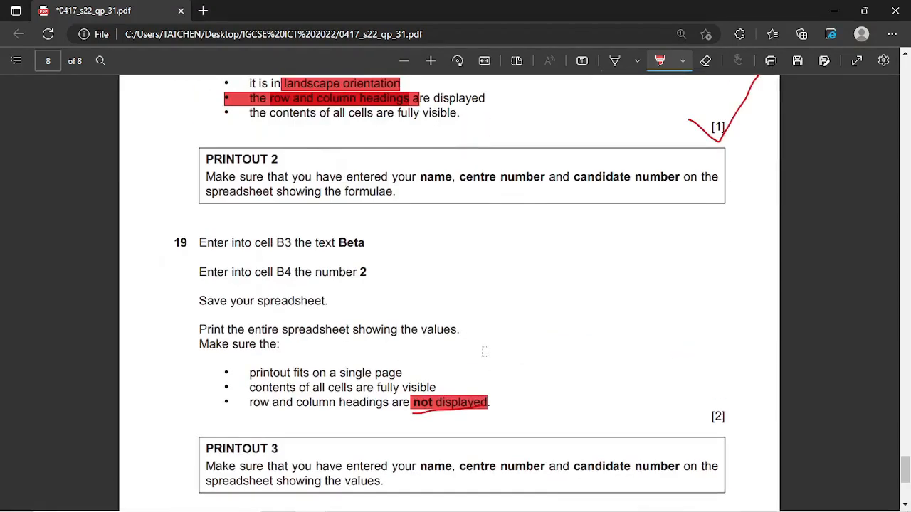
left_click(616, 61)
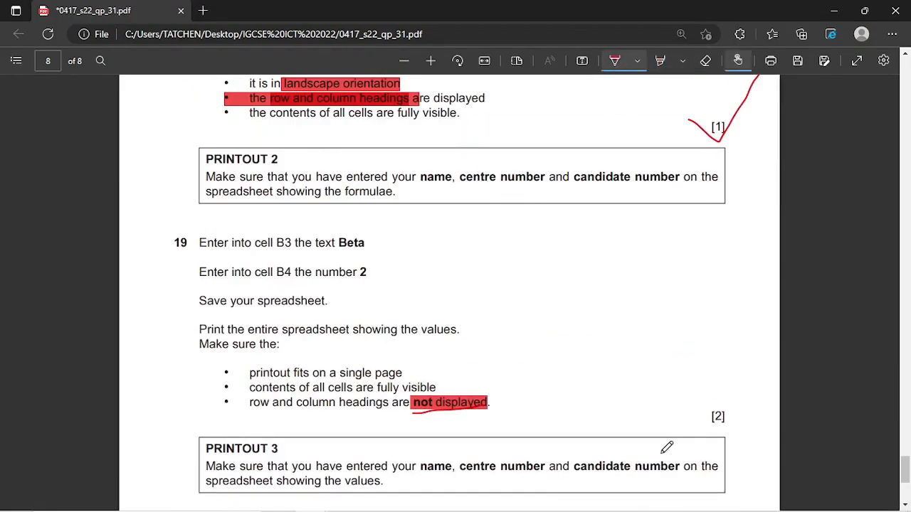
mouse_move(653, 435)
left_mouse_down()
mouse_move(675, 457)
mouse_move(756, 381)
left_mouse_up()
scroll(602, 368, "down", 2)
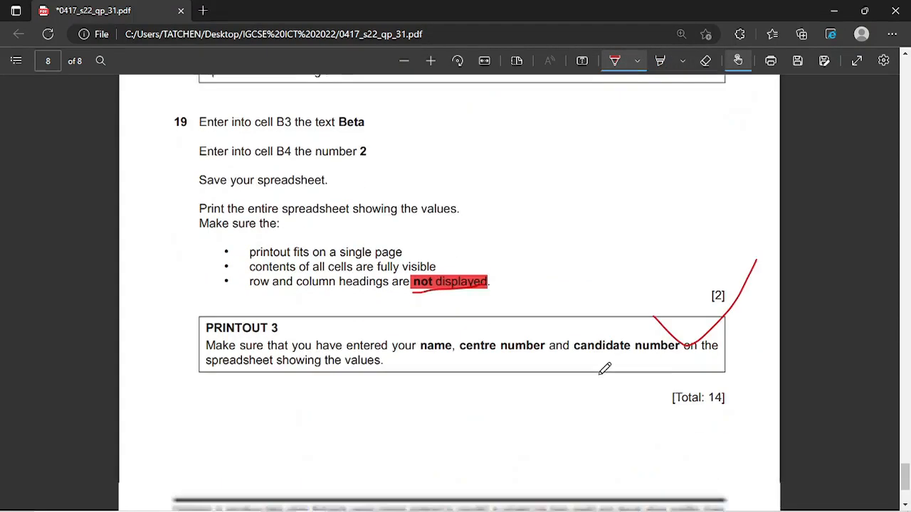